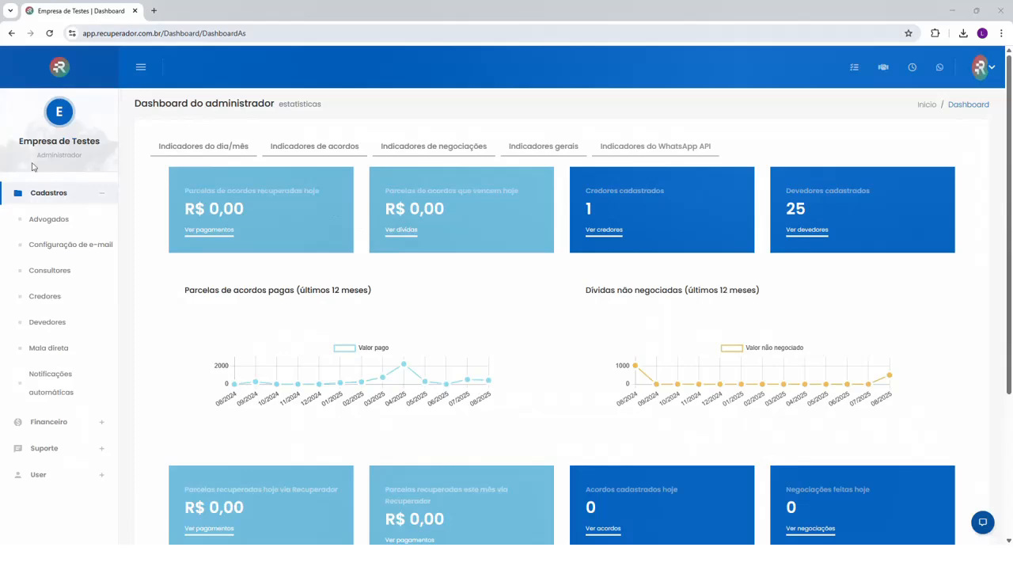
Review the day/month indicators (Indicadores do dia/mês) on the administrator dashboard, including its charts and summary cards
left_click_drag(36, 155, 83, 159)
left_click(81, 156)
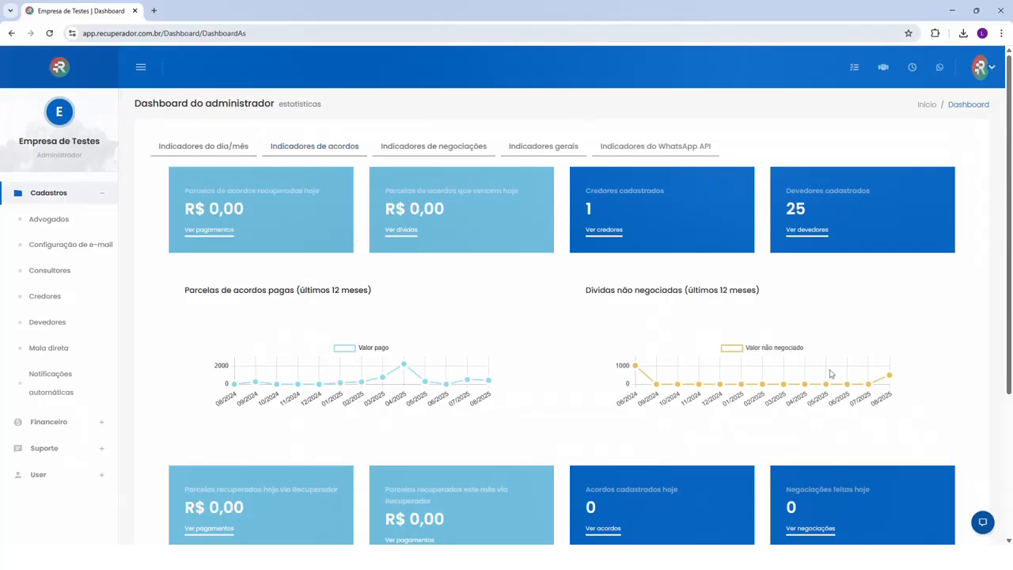
left_click(202, 149)
scroll(515, 402, "down", 1)
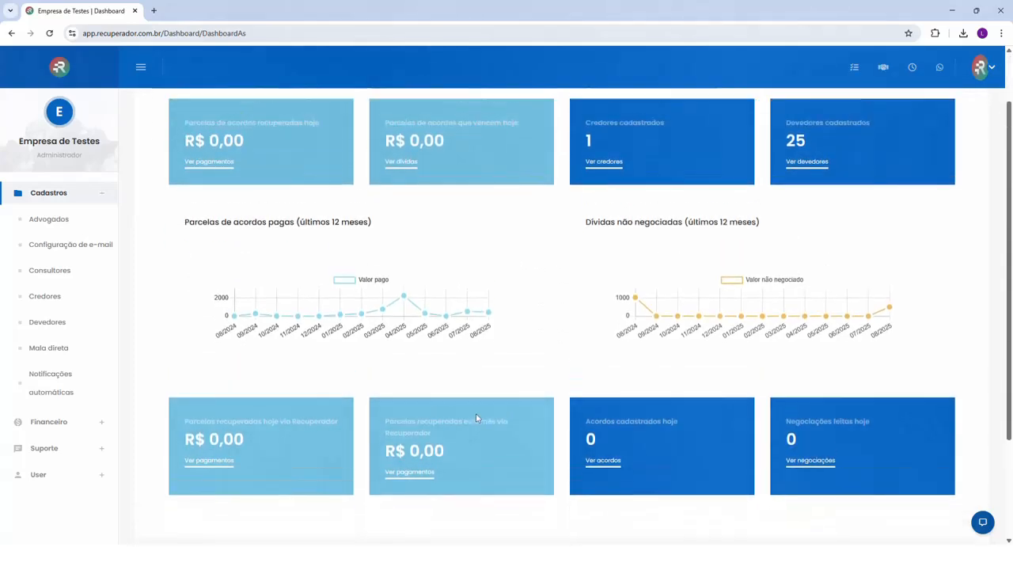
scroll(475, 418, "up", 1)
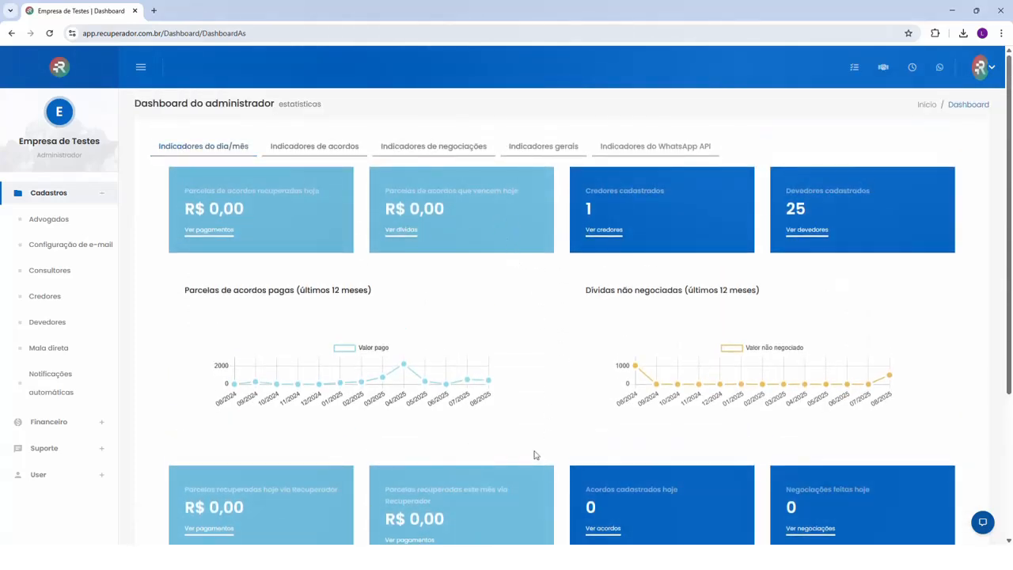
scroll(534, 455, "down", 2)
scroll(356, 301, "up", 2)
Open the negotiation indicators (Indicadores de negociações) and look over the follow-up charts, counters and date and creditor filters
left_click(308, 147)
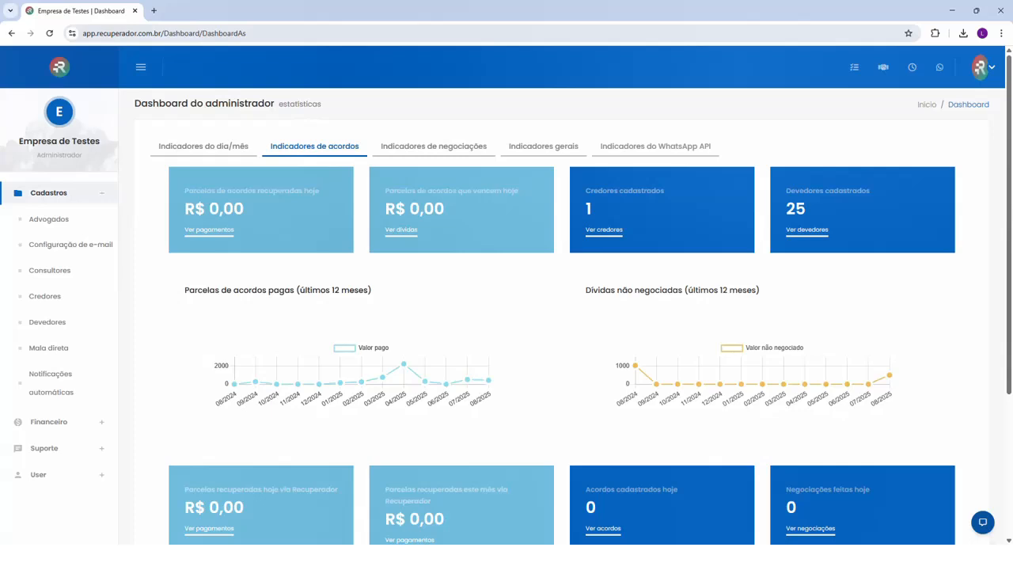
left_click(439, 148)
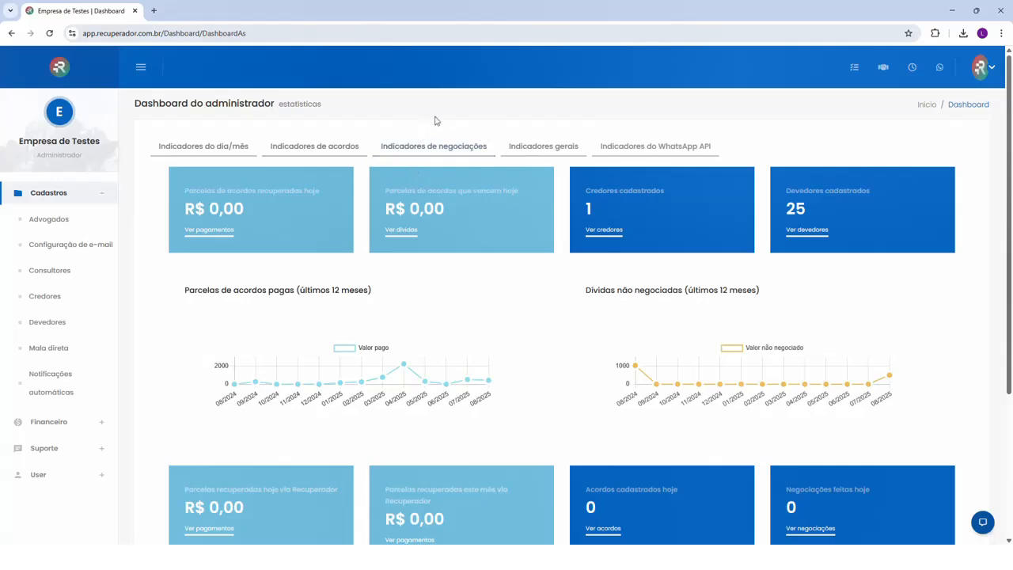
left_click(437, 147)
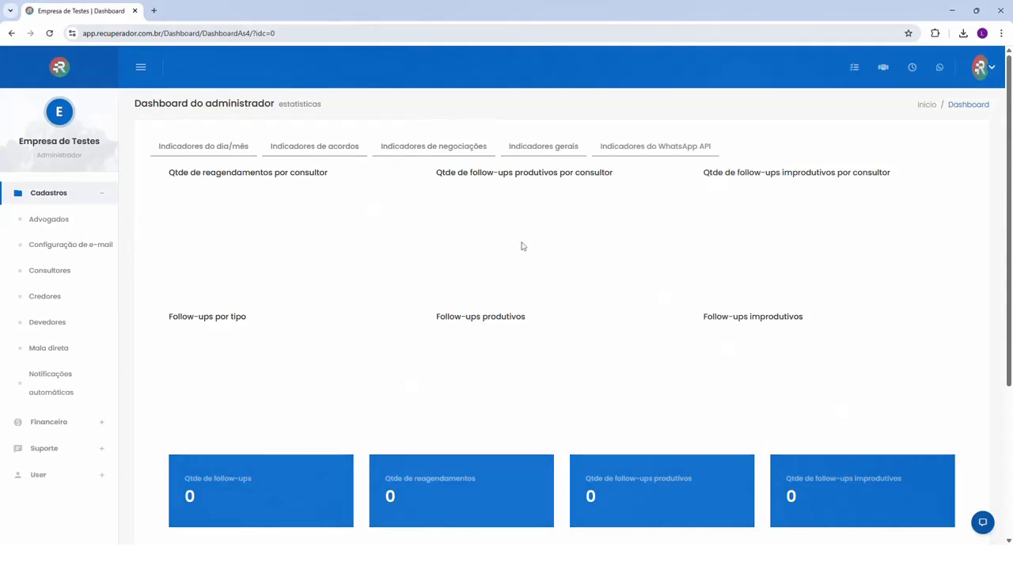
scroll(402, 237, "down", 2)
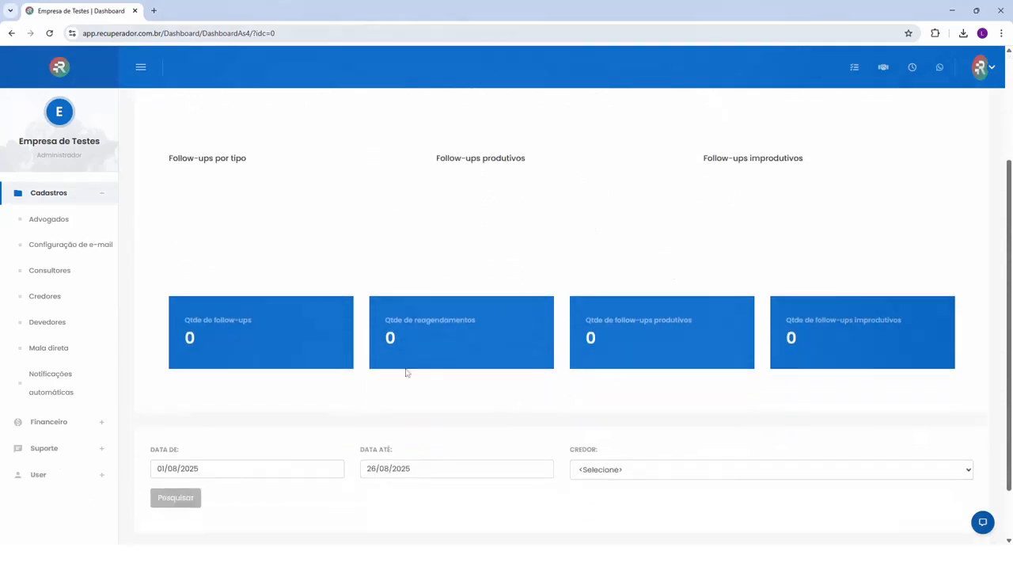
scroll(406, 372, "up", 2)
Open the agreement indicators (Indicadores de acordos) and examine the consultant charts, agreement totals and search filters
left_click(316, 146)
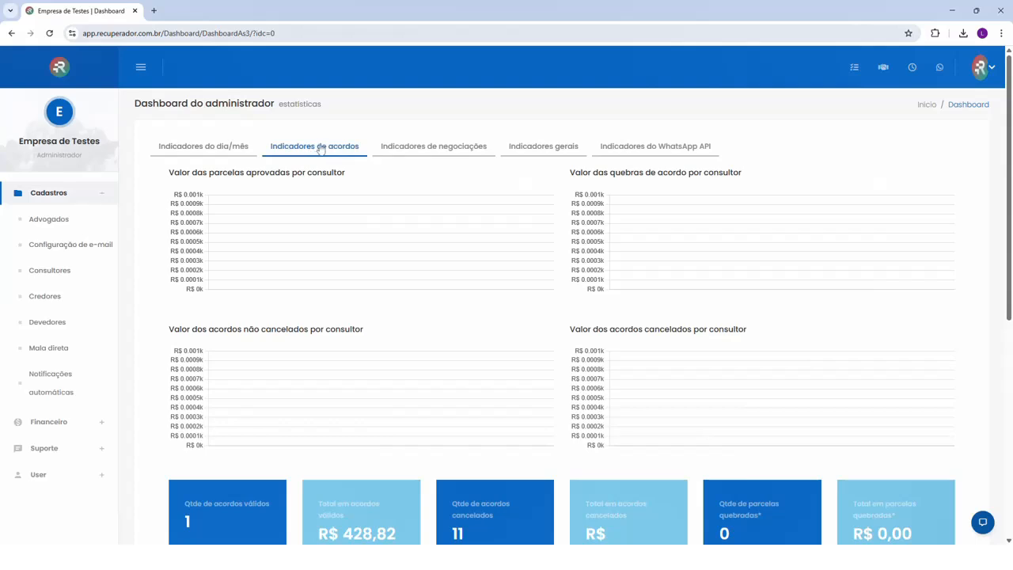
scroll(366, 399, "down", 2)
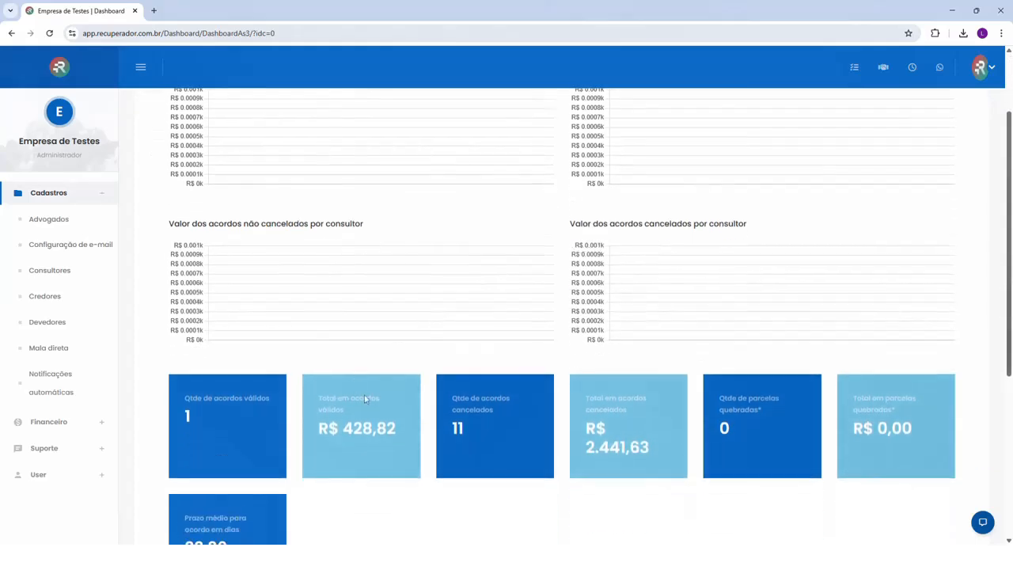
scroll(430, 443, "down", 2)
scroll(424, 418, "up", 2)
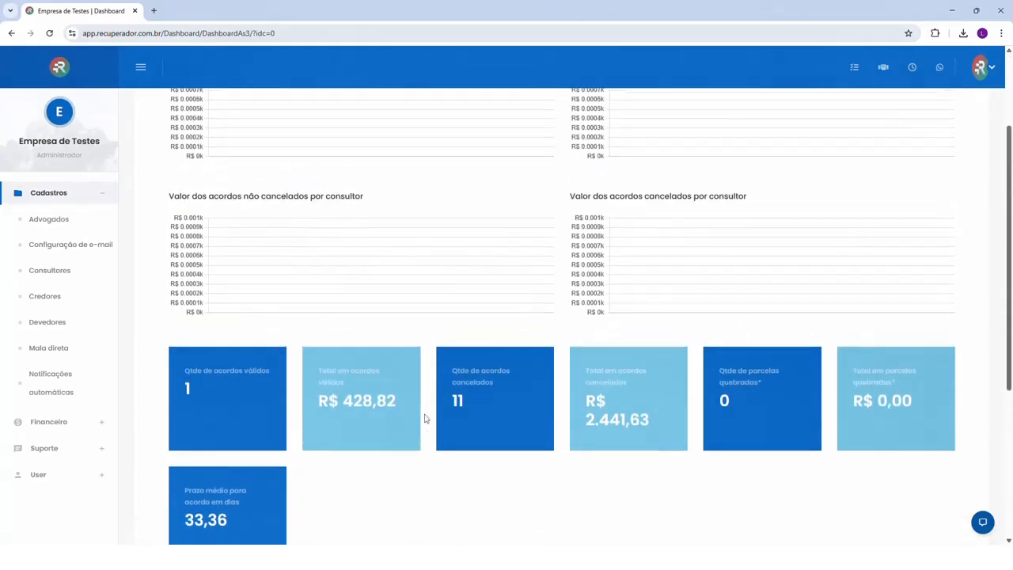
scroll(425, 418, "up", 3)
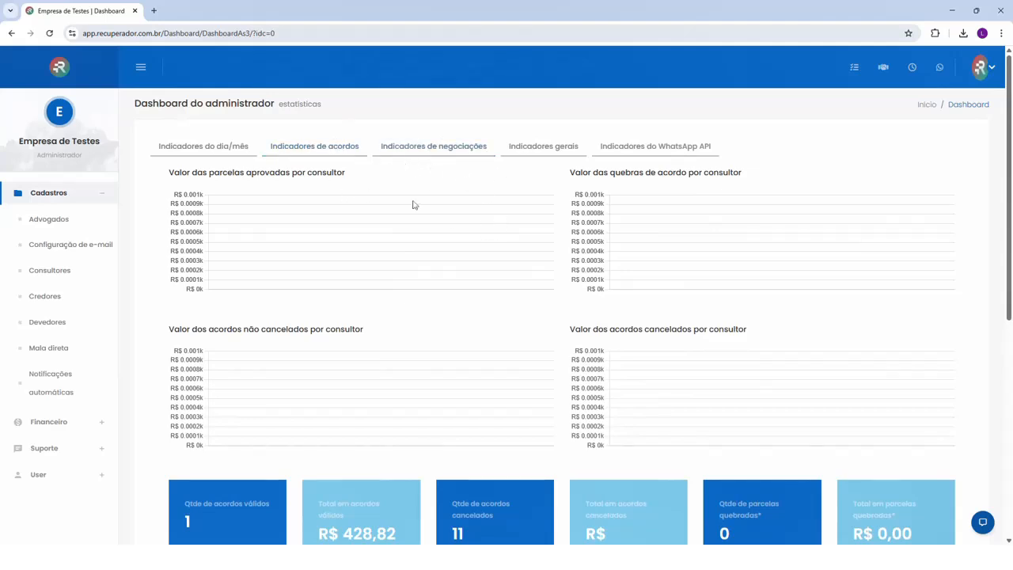
scroll(518, 430, "down", 5)
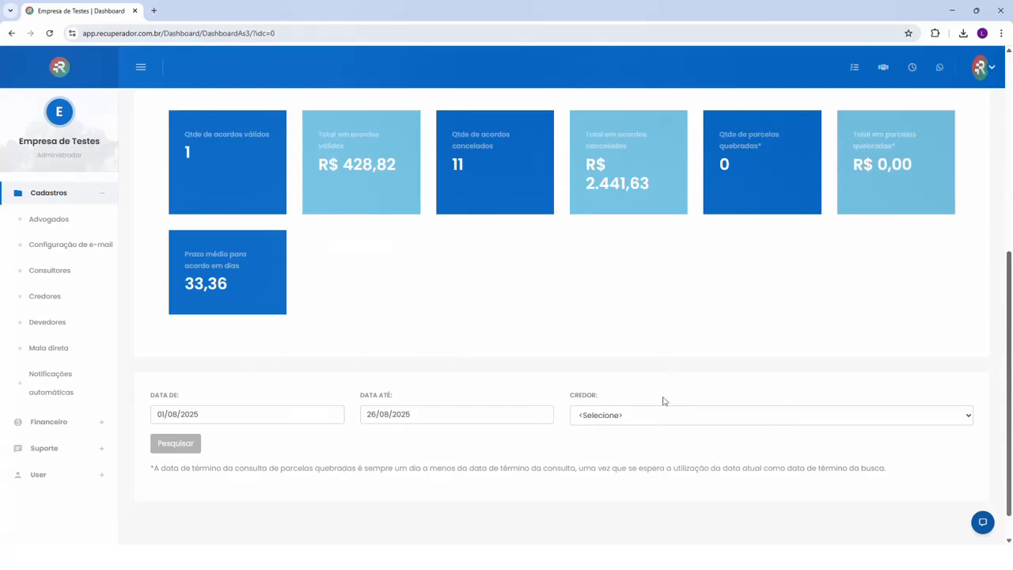
scroll(599, 404, "up", 1)
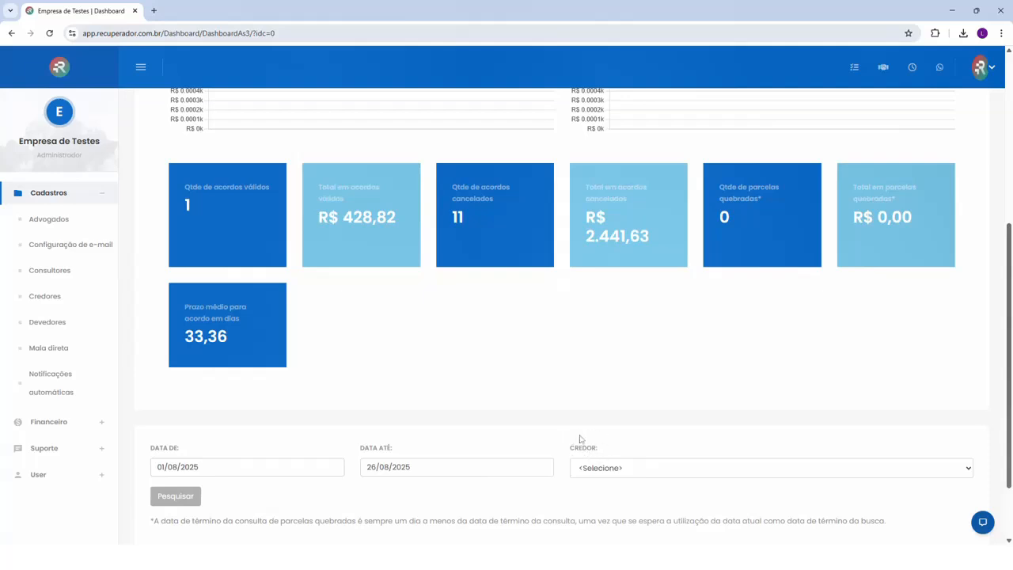
scroll(580, 438, "up", 4)
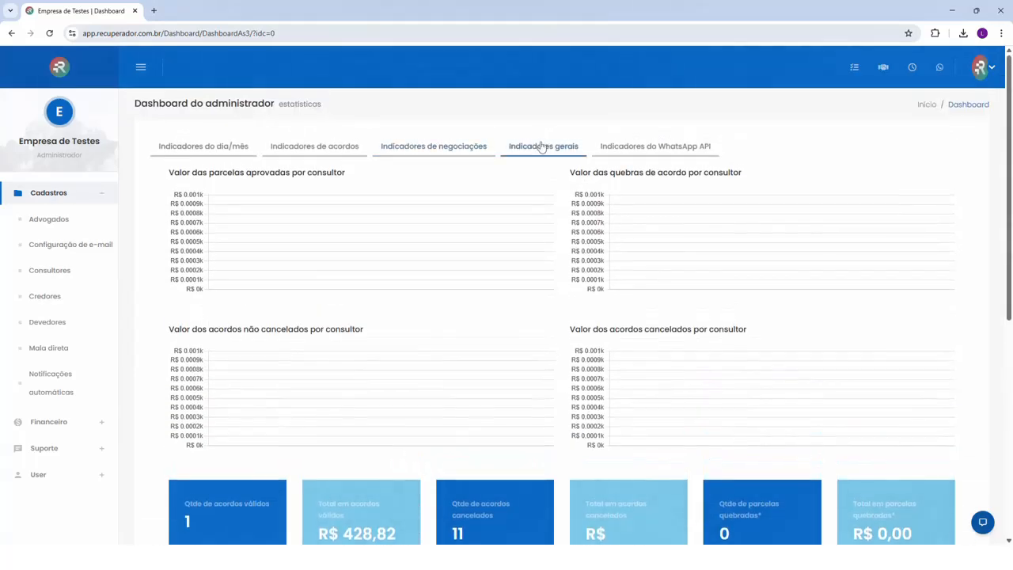
Open the general indicators (Indicadores gerais) and review the debtor charts and the debt, lawsuit and sales cards
left_click(433, 146)
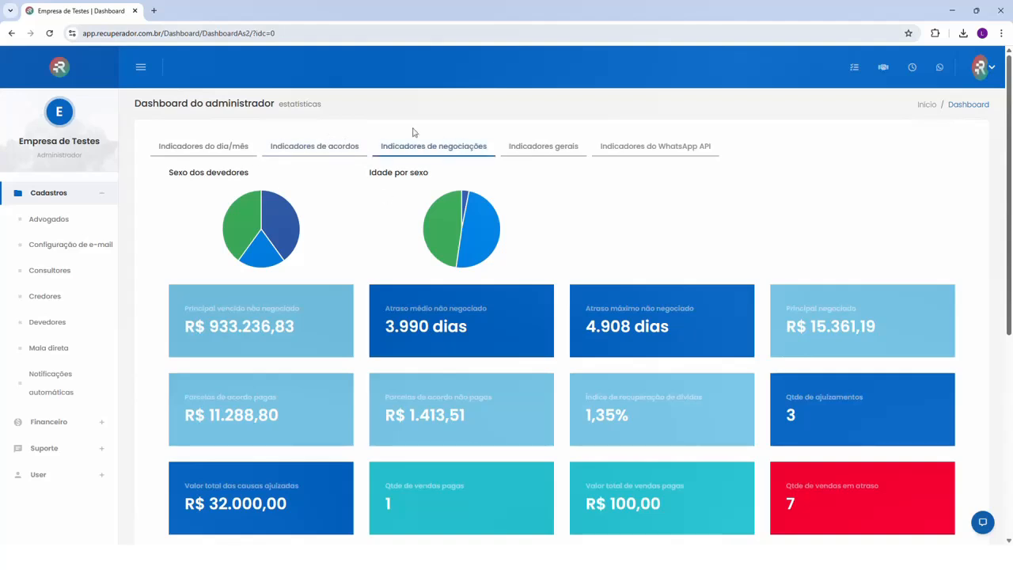
scroll(549, 339, "down", 1)
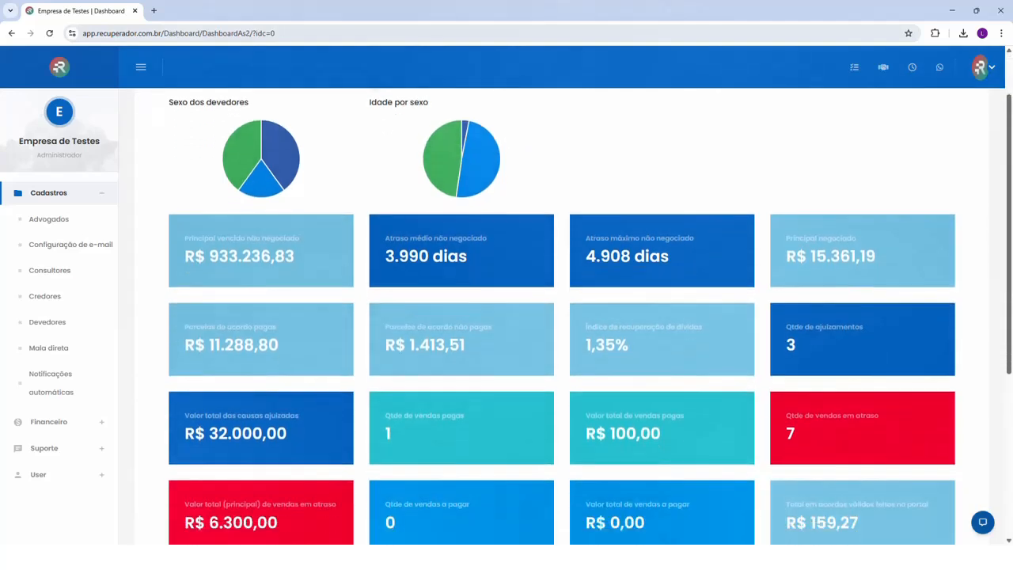
scroll(515, 365, "down", 3)
scroll(513, 360, "up", 3)
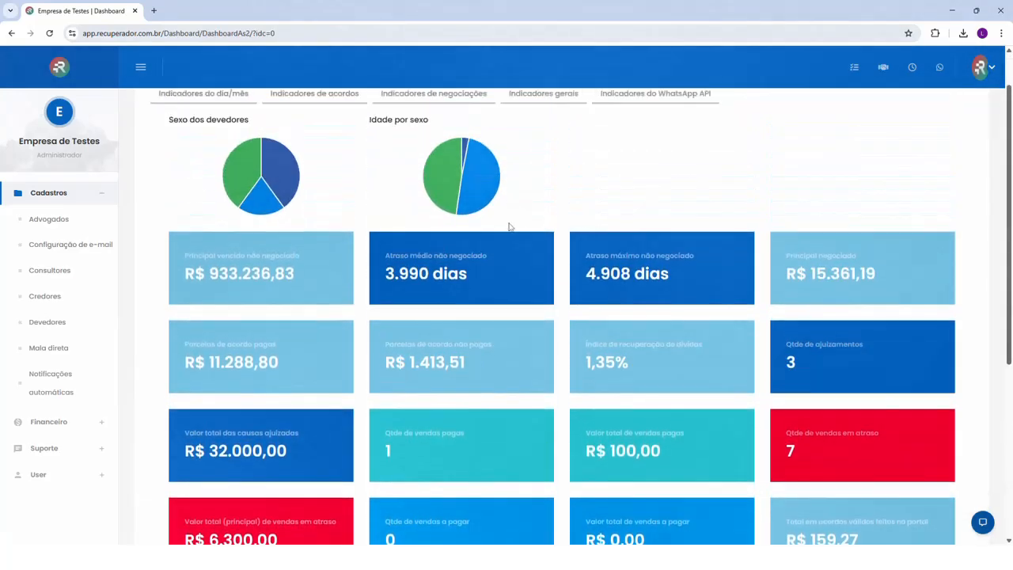
scroll(508, 227, "up", 1)
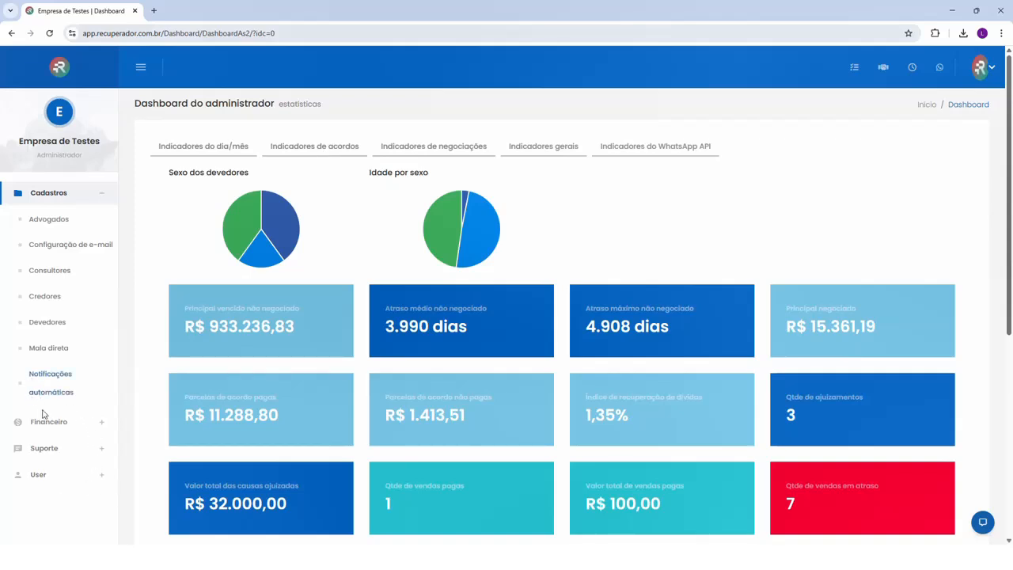
Open the administrator's profile and show its Personalização settings
left_click(41, 475)
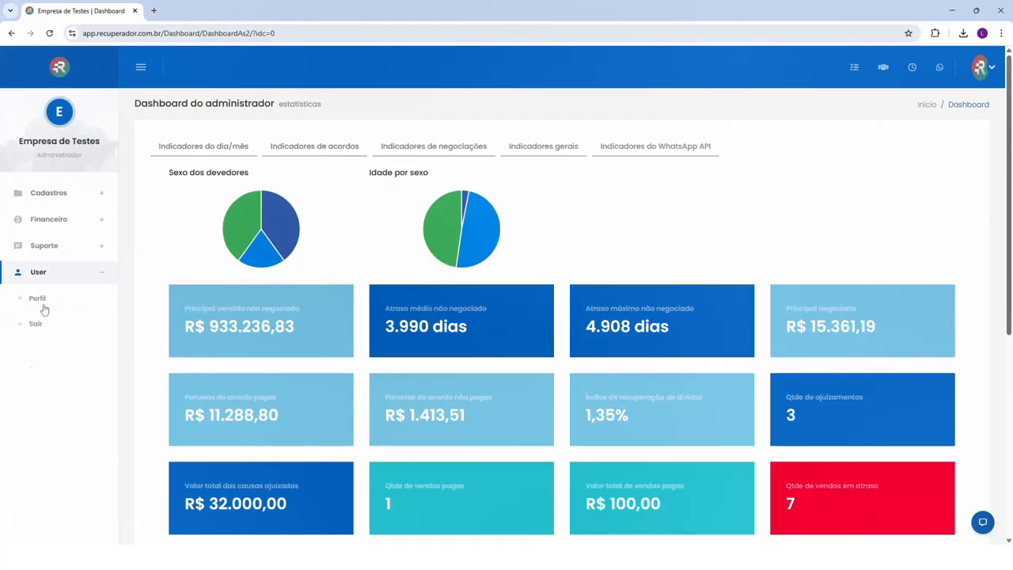
left_click(46, 300)
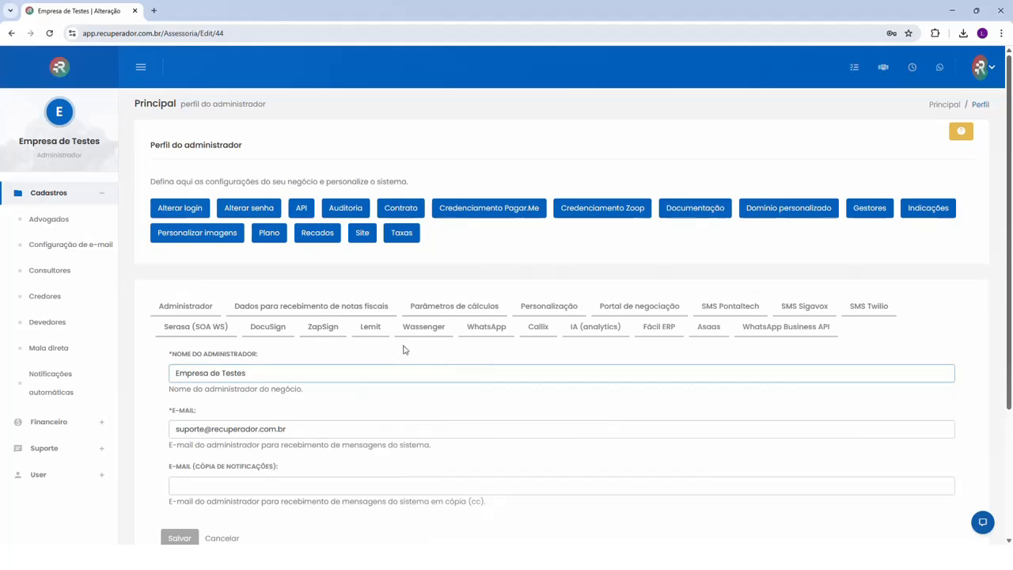
left_click(545, 311)
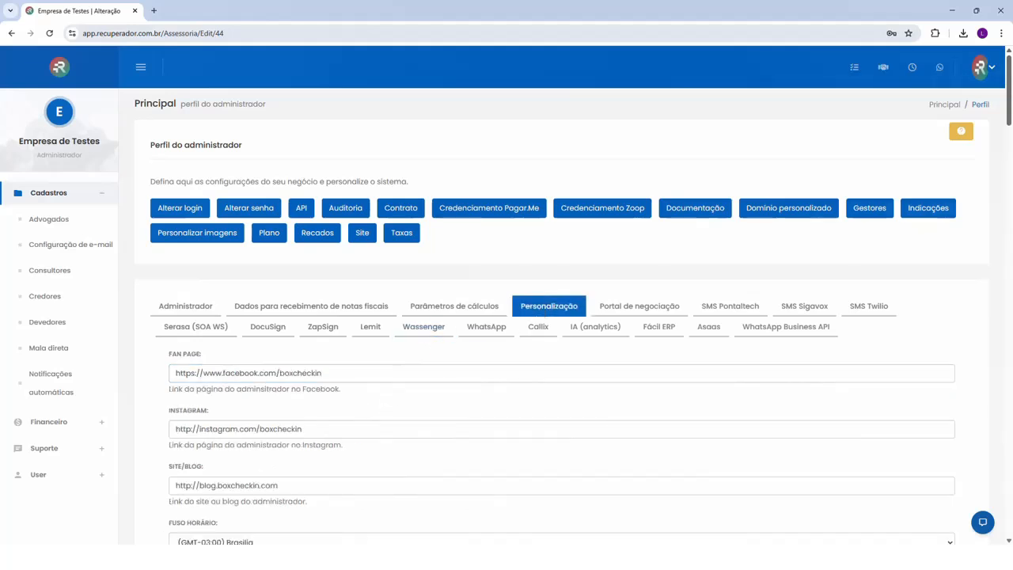
Find the Habilita Ajuizamento parameter in the Personalização settings and read its description
scroll(262, 416, "down", 4)
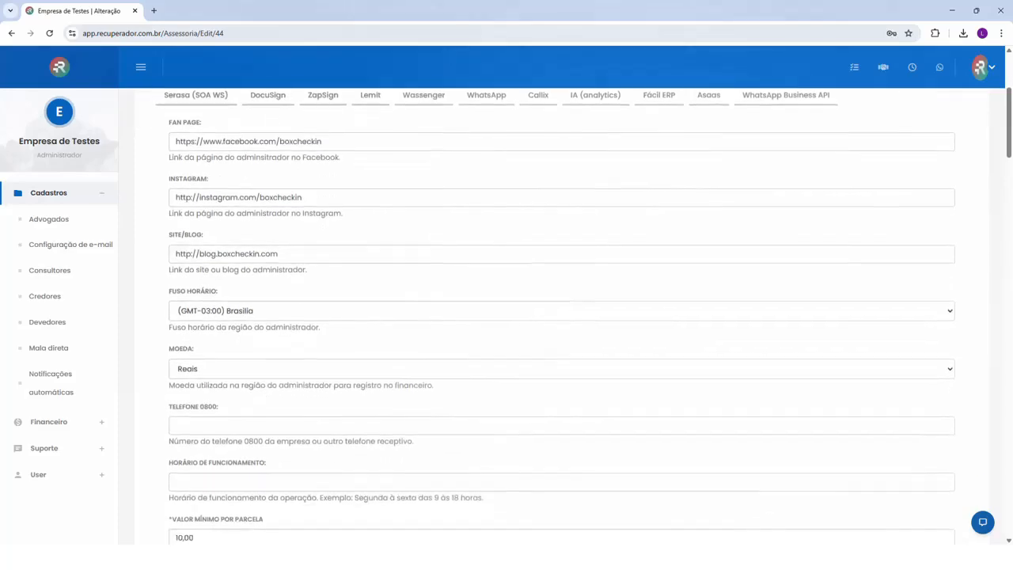
scroll(254, 409, "down", 4)
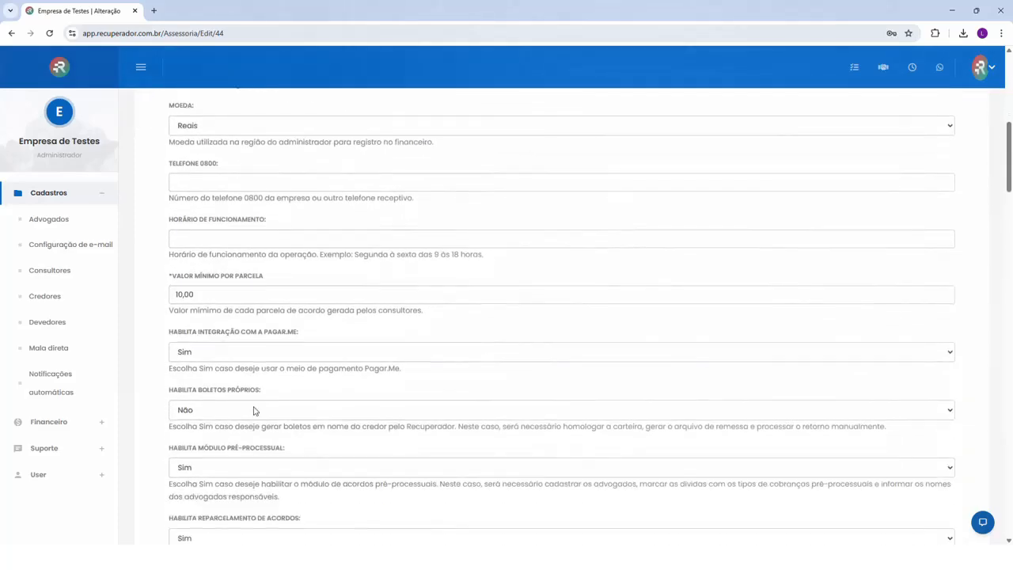
scroll(254, 410, "down", 3)
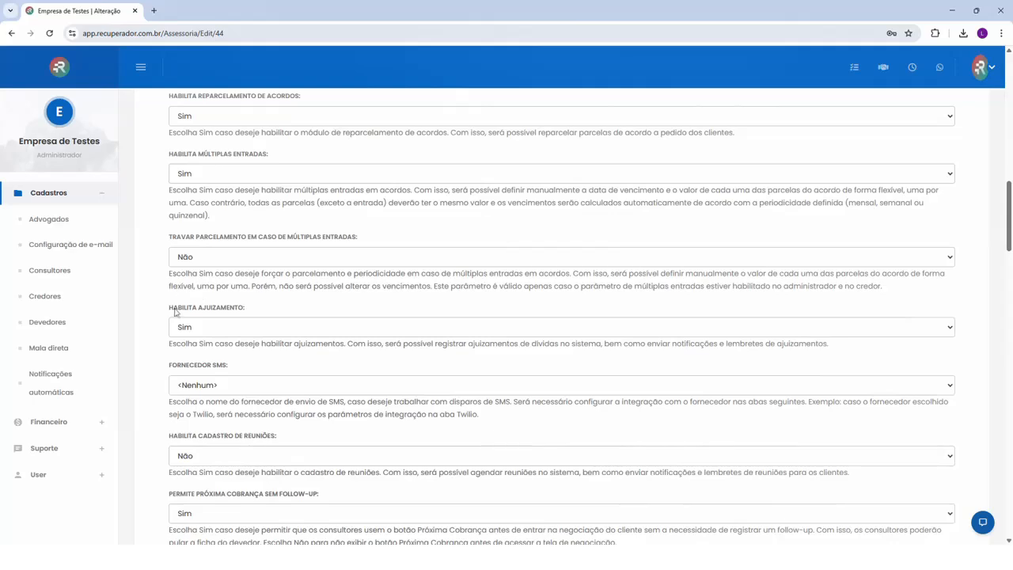
left_click_drag(172, 308, 242, 309)
left_click(196, 343)
left_click_drag(169, 344, 390, 356)
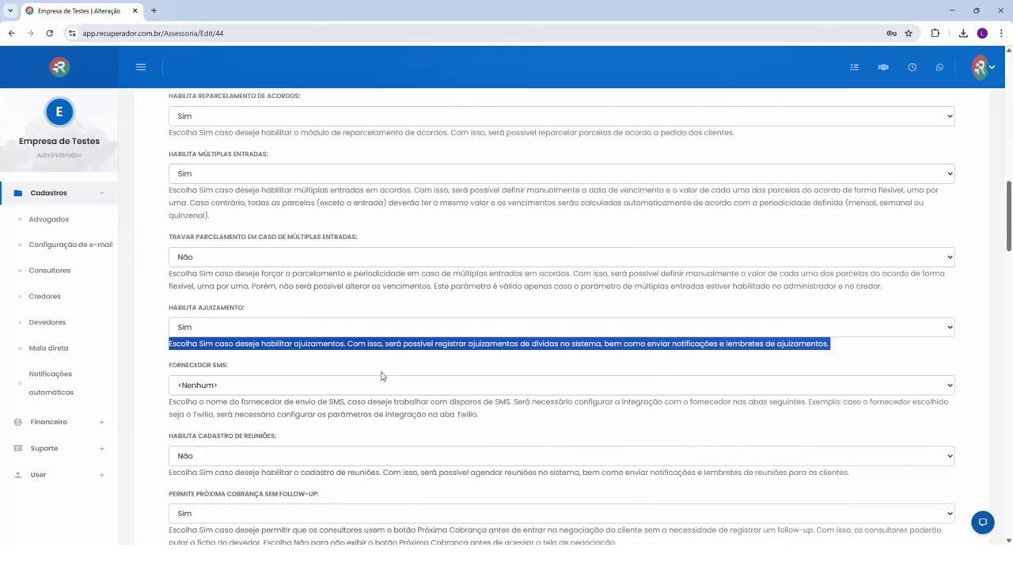
left_click(382, 357)
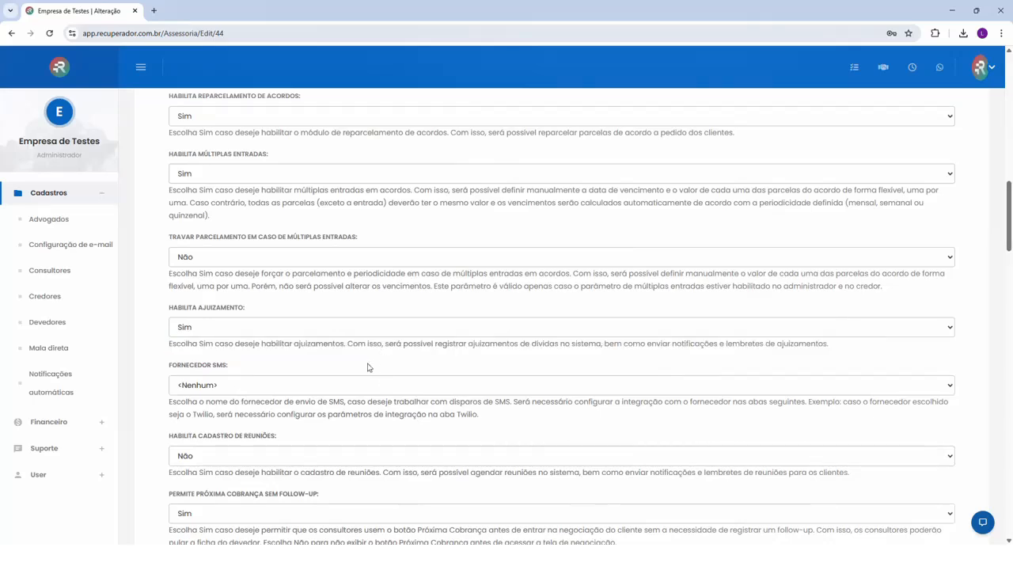
Look through the remaining Personalização parameters, and open the Portal de negociação settings
scroll(372, 382, "down", 5)
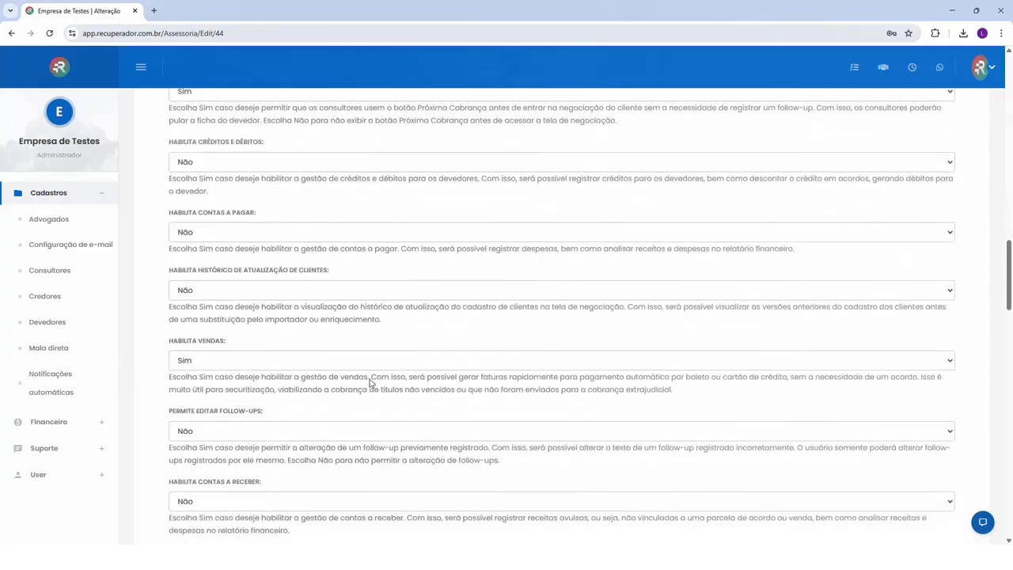
scroll(369, 382, "down", 9)
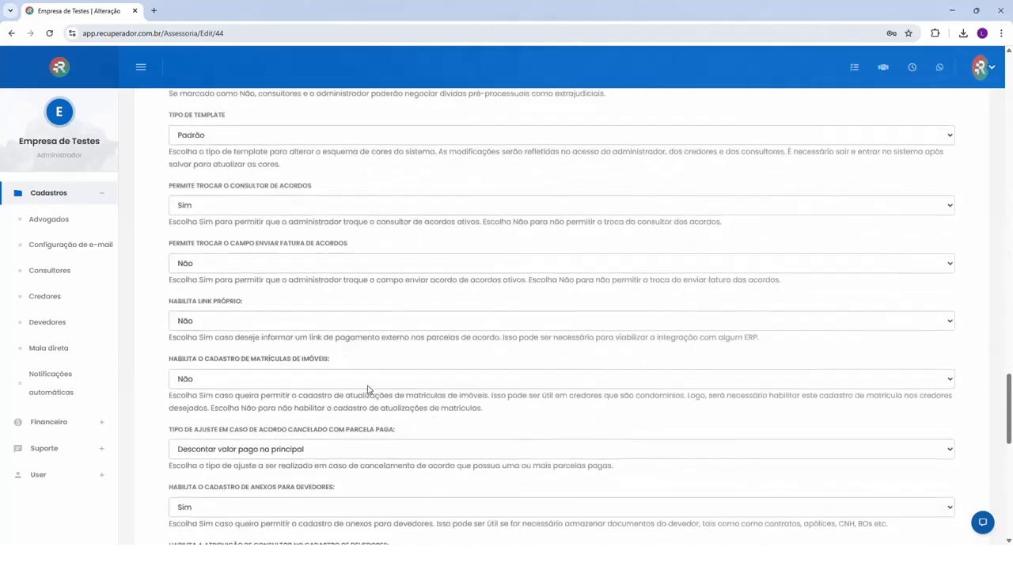
scroll(369, 388, "down", 9)
scroll(377, 389, "up", 8)
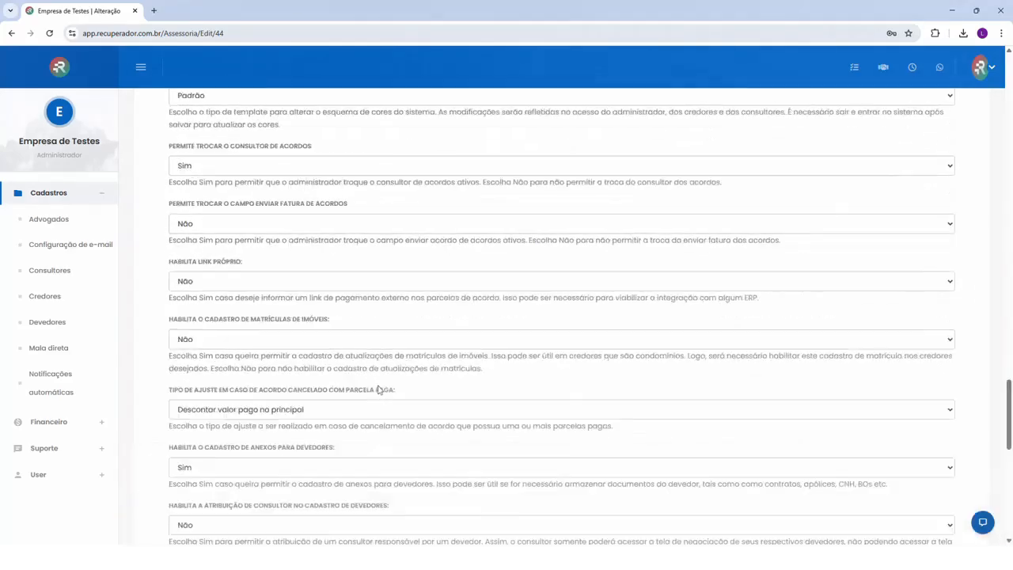
scroll(378, 389, "up", 20)
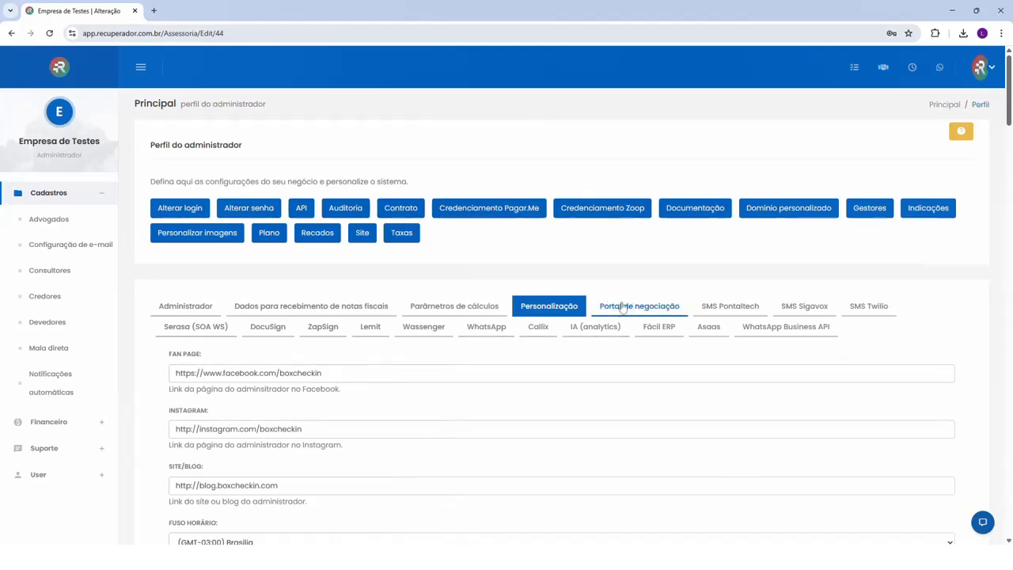
left_click(624, 307)
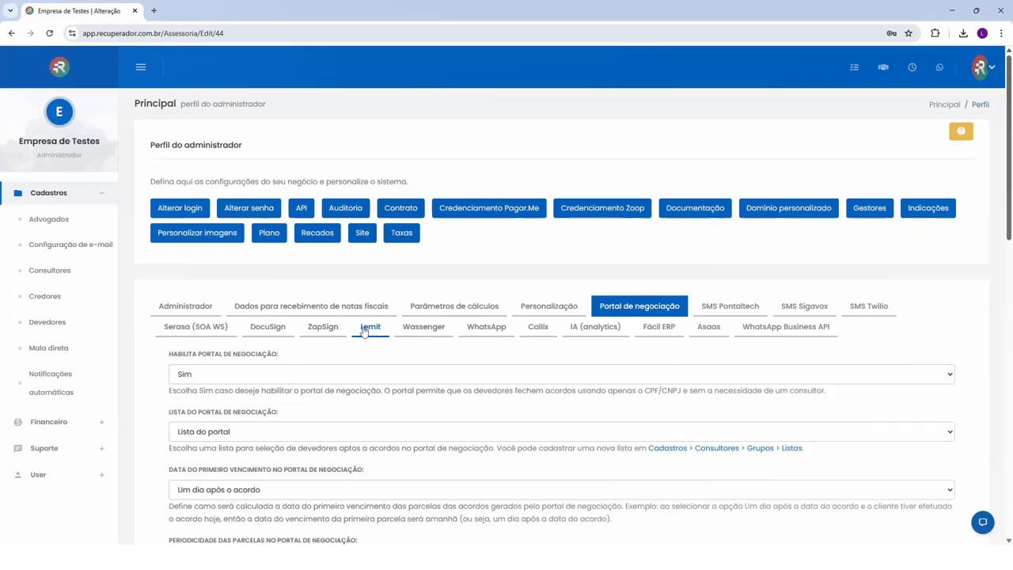
Open the profile's WhatsApp settings and examine the message template, its %Nome% variable and the list of available variables
left_click(484, 332)
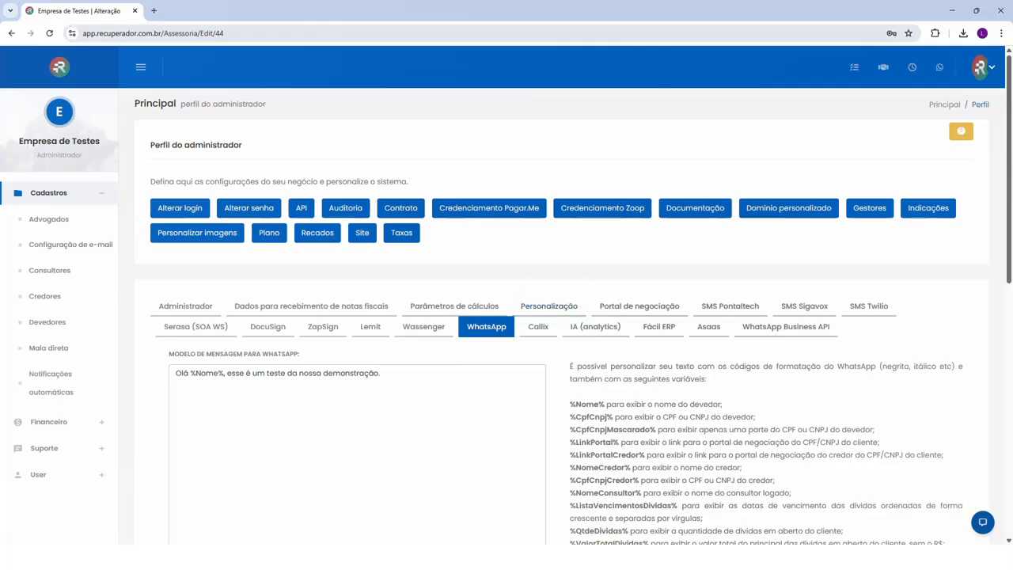
left_click_drag(175, 373, 381, 373)
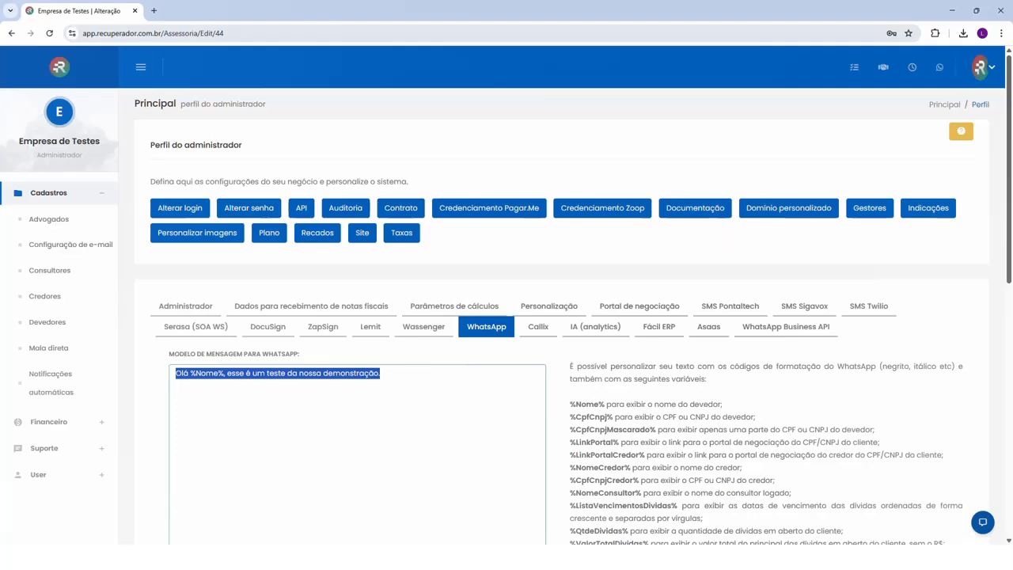
left_click(234, 372)
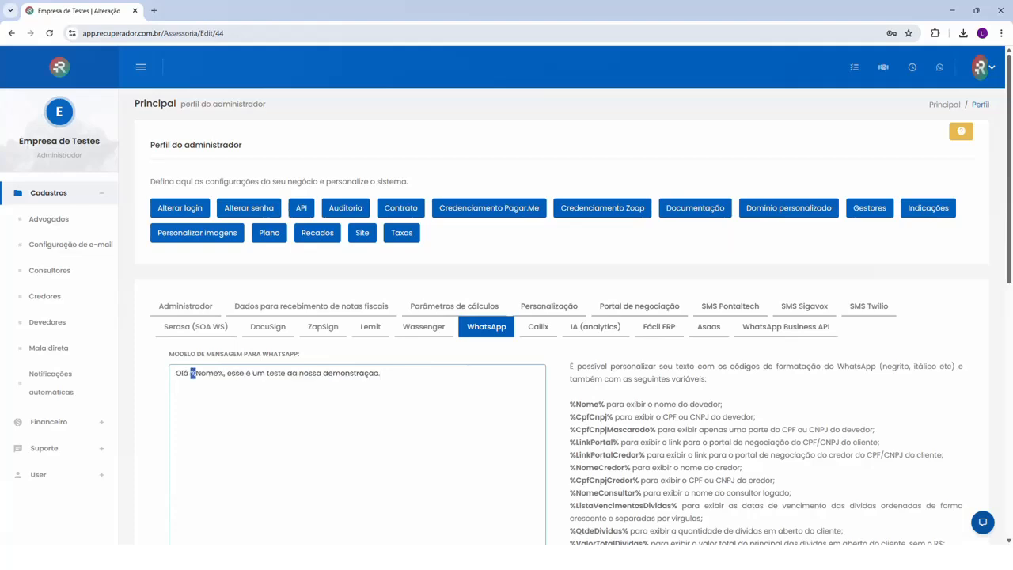
left_click_drag(192, 373, 224, 372)
scroll(603, 427, "down", 1)
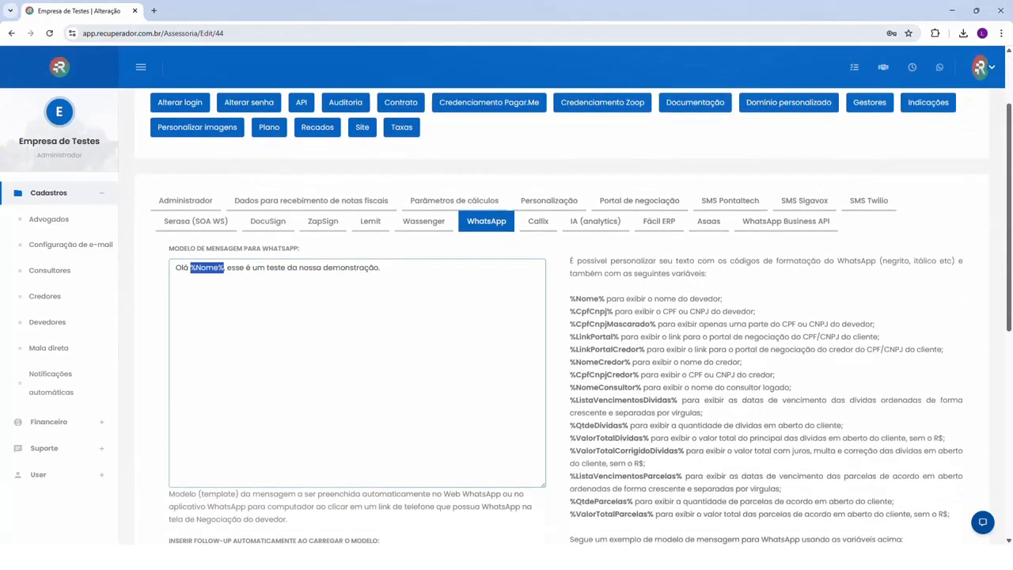
left_click_drag(571, 300, 605, 299)
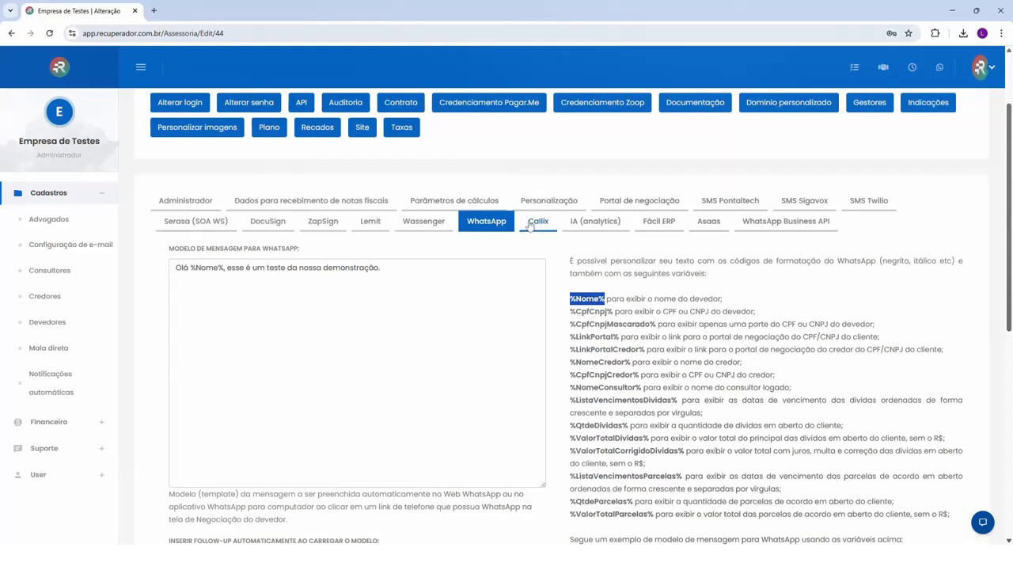
Open the creditor Credor de Testes for editing from the Credores list and show its Parâmetros globais settings
scroll(546, 237, "up", 1)
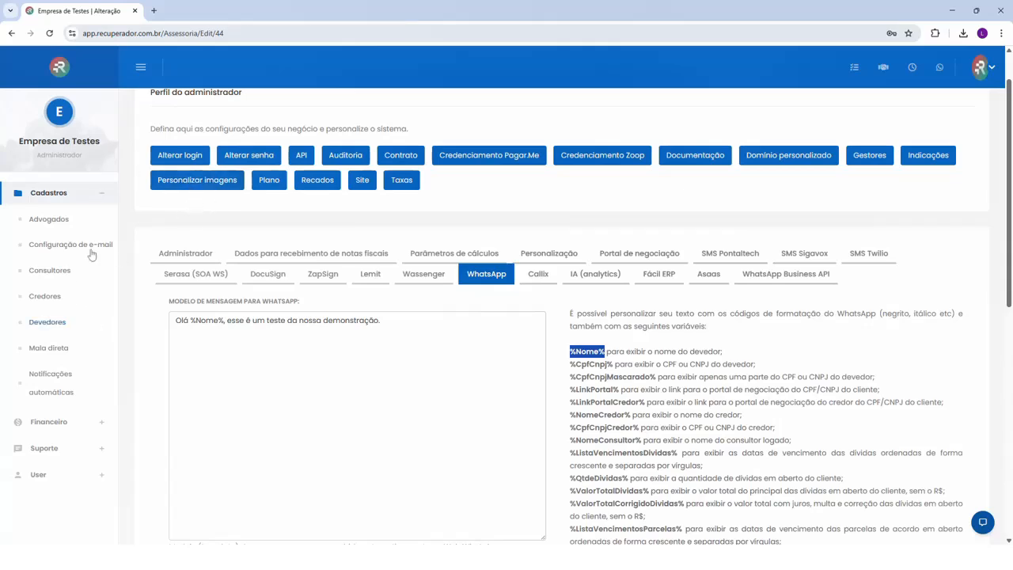
left_click(45, 297)
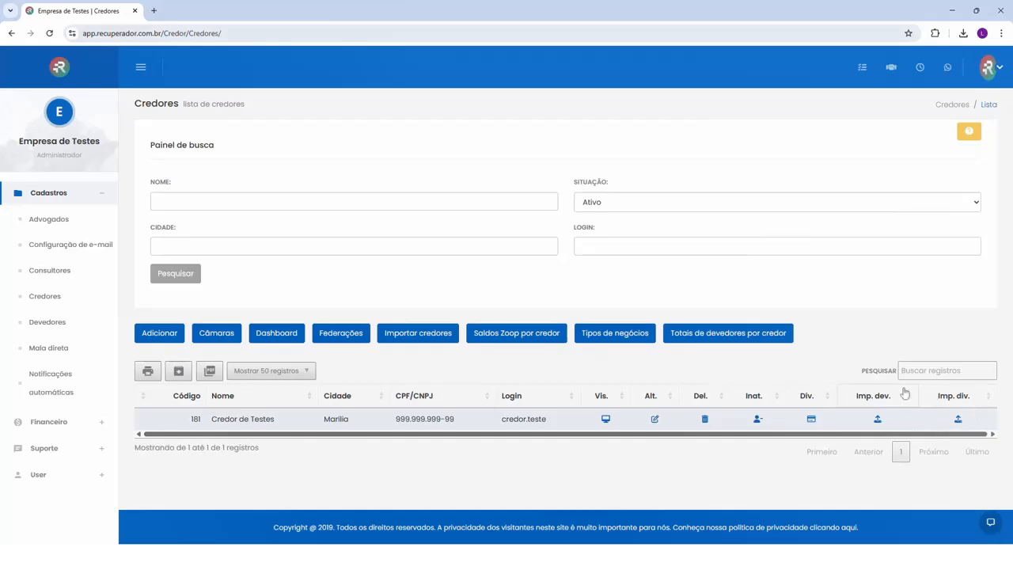
left_click(654, 419)
left_click(445, 320)
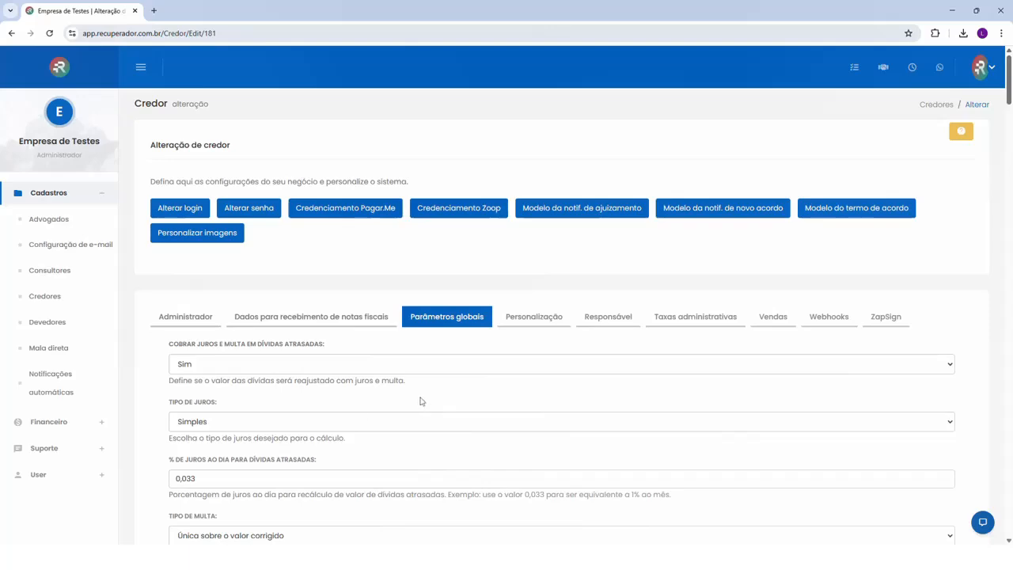
Review the creditor's global parameters for interest, fines, monetary correction, discount limits, installments and down payments
scroll(415, 400, "down", 2)
scroll(279, 417, "down", 5)
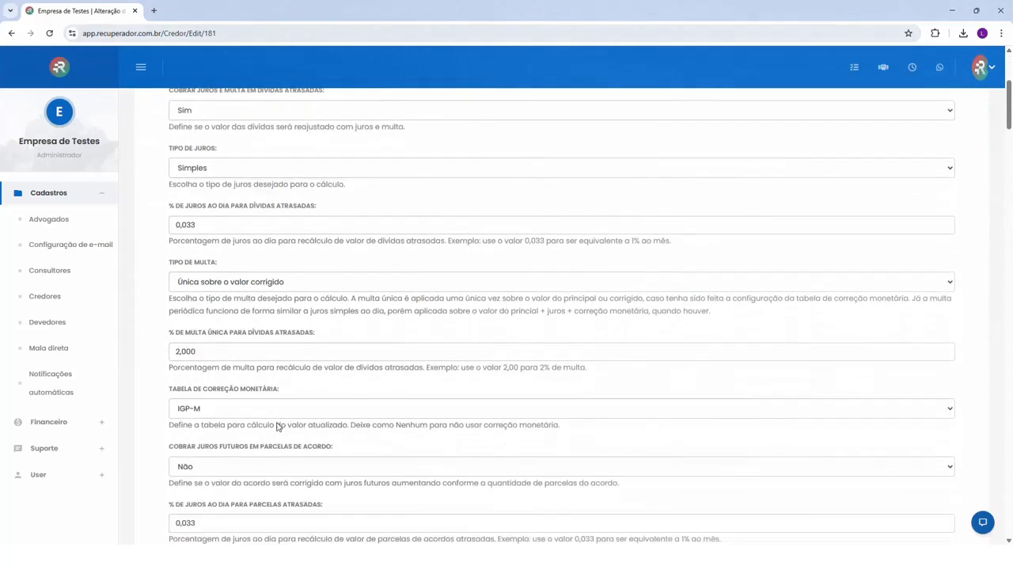
scroll(280, 429, "down", 7)
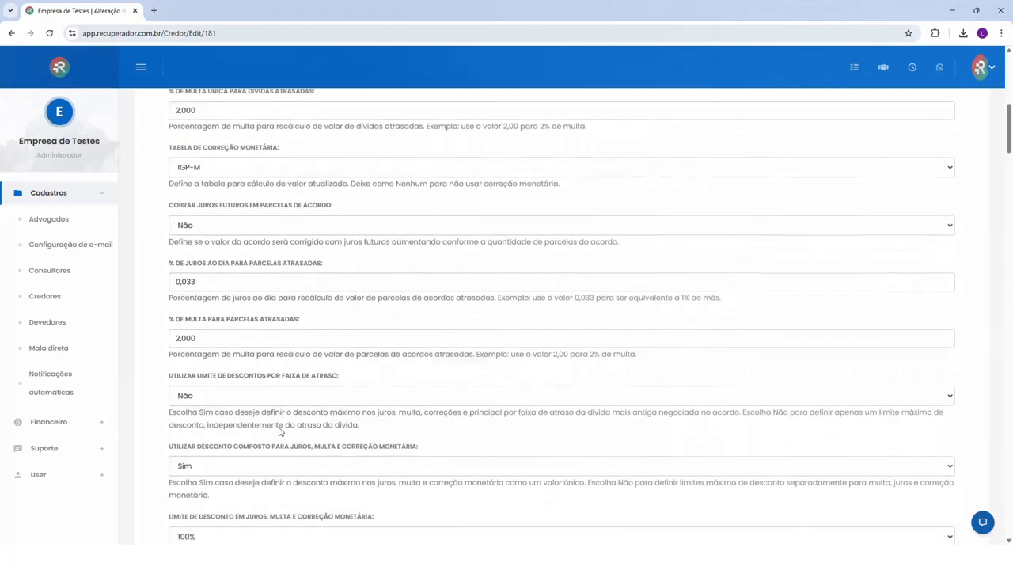
scroll(279, 430, "down", 2)
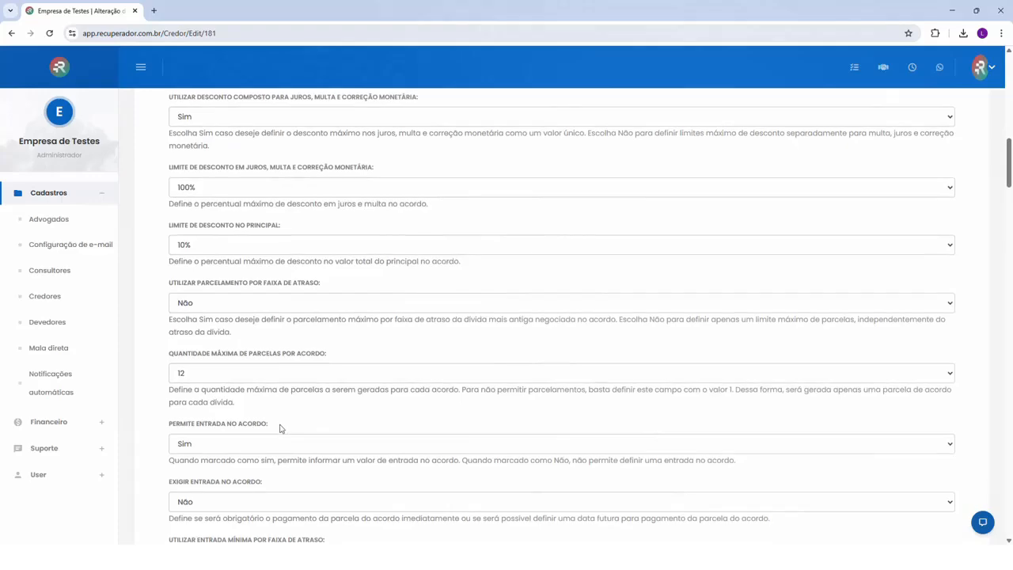
scroll(279, 428, "down", 3)
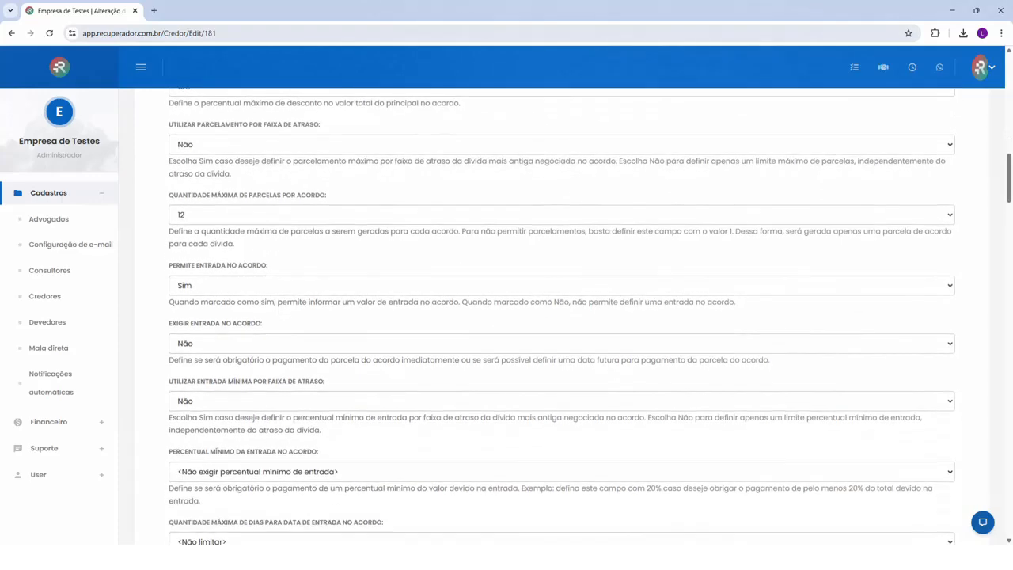
scroll(188, 401, "down", 6)
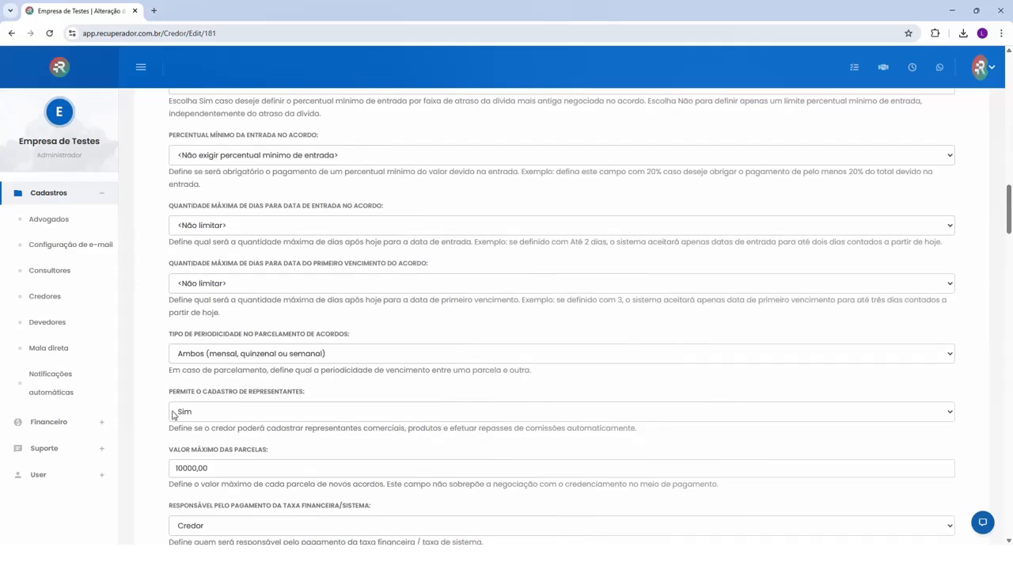
Find the Habilita Reparcelamento de Acordos parameter in the creditor's global parameters and read its description
scroll(173, 420, "down", 1)
scroll(173, 422, "down", 1)
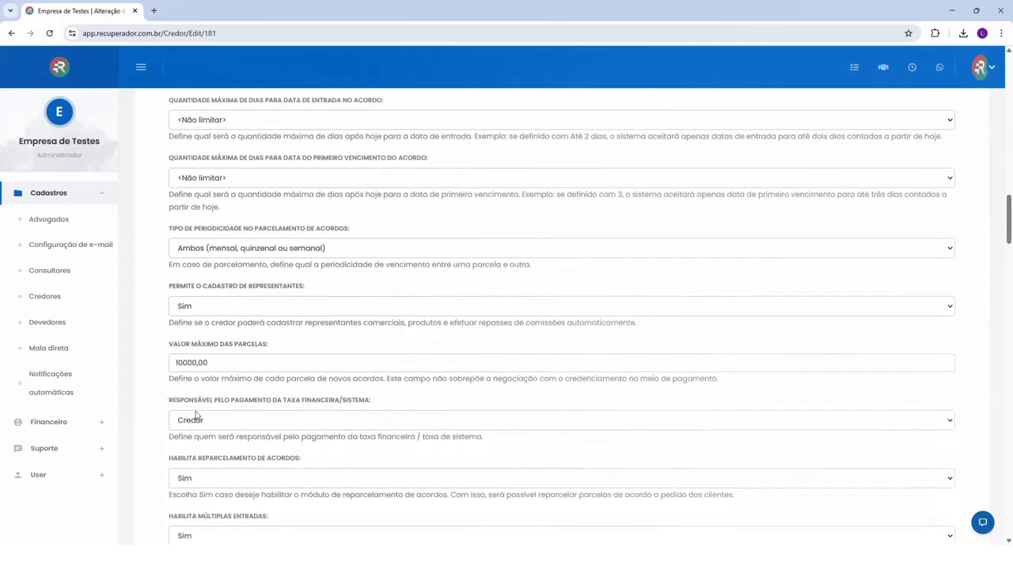
scroll(194, 418, "down", 2)
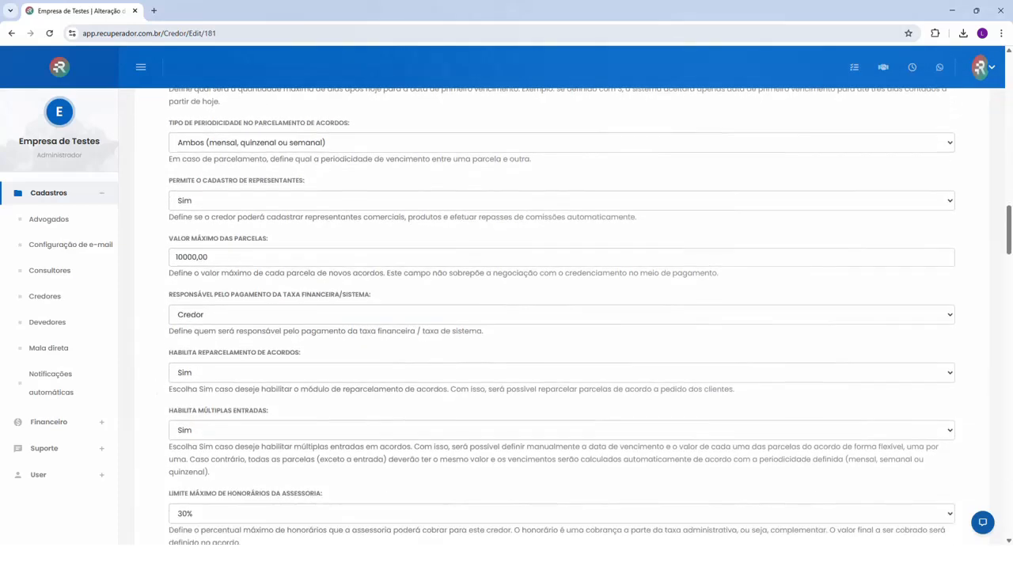
left_click_drag(169, 389, 387, 389)
left_click(386, 390)
Review the agency fee and creditor payout parameters, and highlight the Limite Máximo de Honorários da Assessoria parameter
scroll(331, 401, "down", 5)
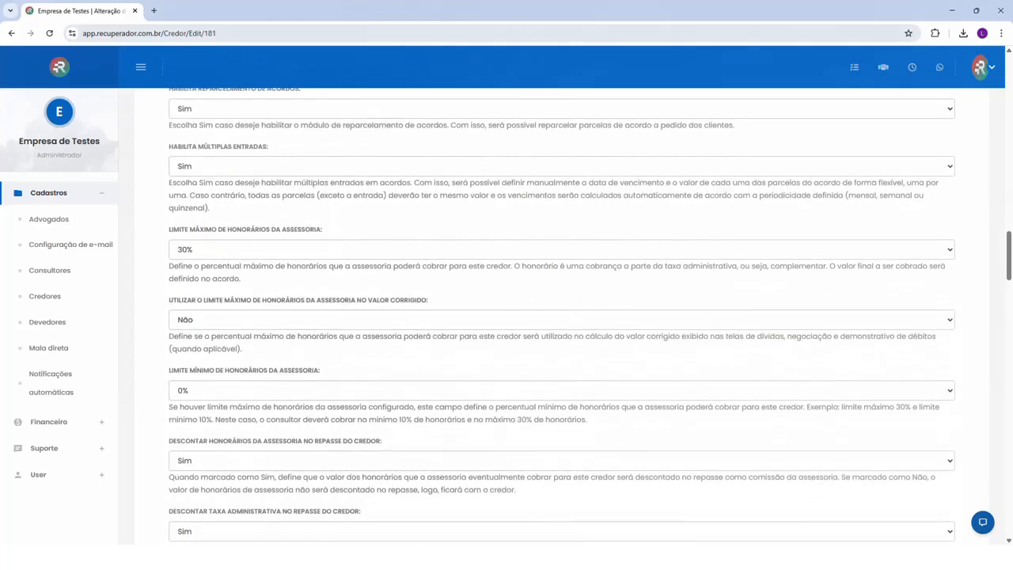
scroll(323, 404, "down", 1)
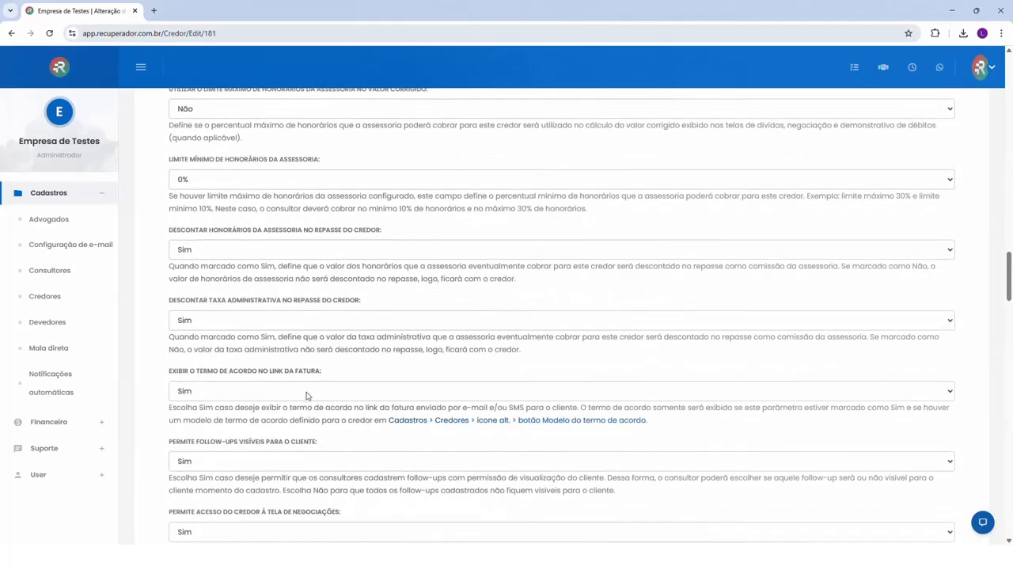
scroll(314, 406, "up", 1)
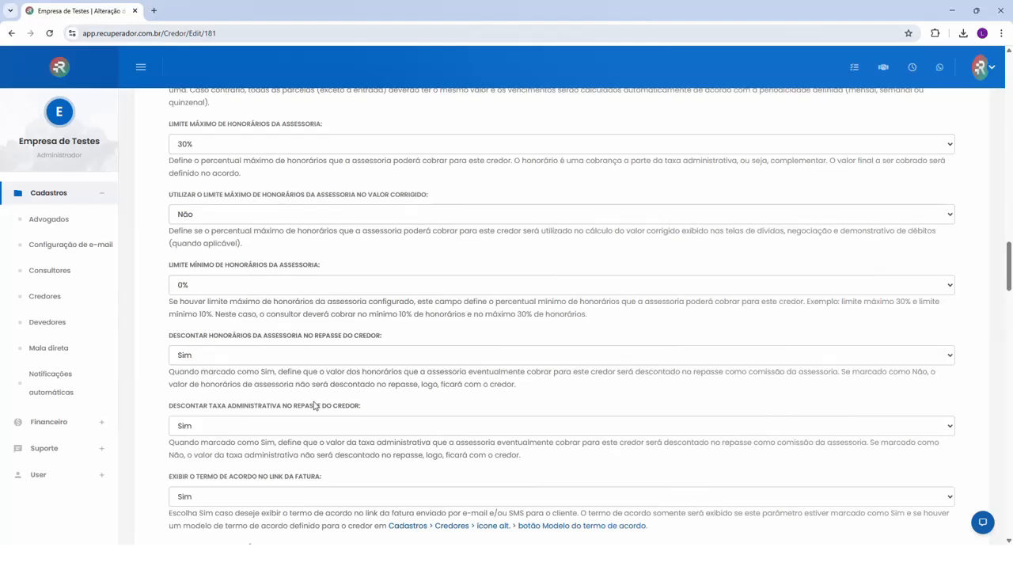
scroll(314, 406, "up", 1)
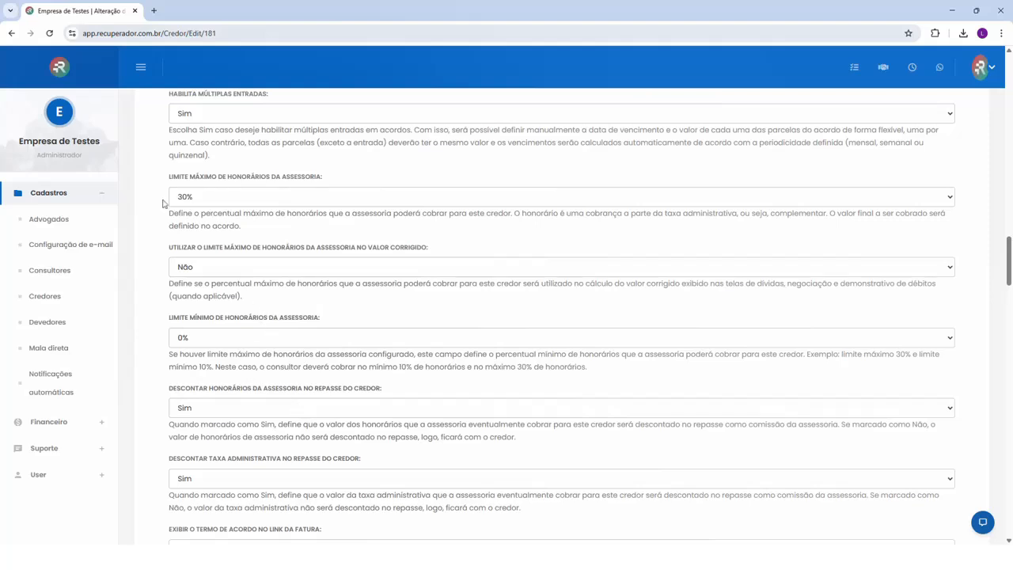
left_click_drag(172, 177, 324, 180)
left_click(286, 182)
Open the creditor's Taxas administrativas list to view the fees by collection type and delay range
scroll(354, 334, "up", 3)
scroll(356, 341, "up", 15)
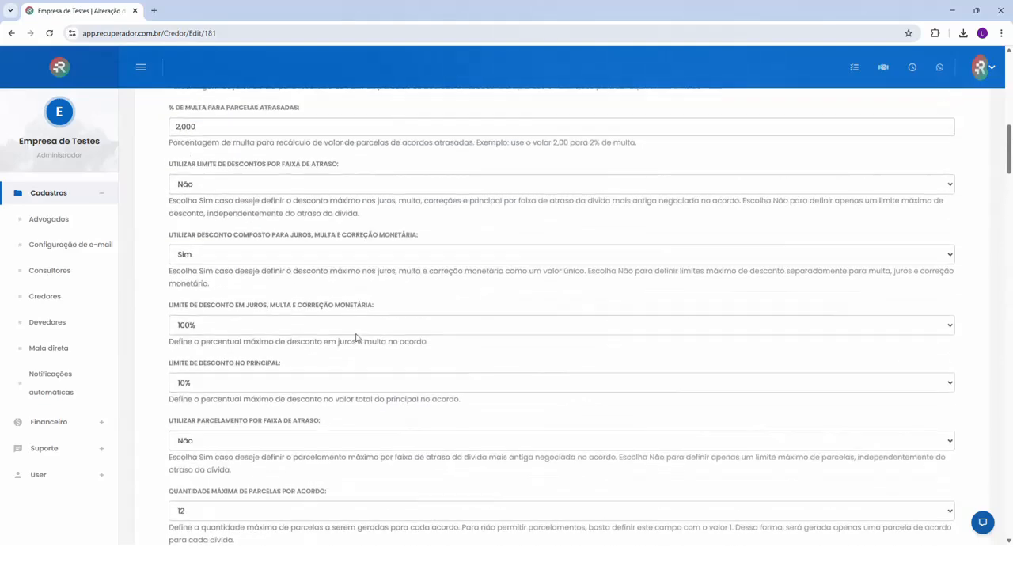
scroll(355, 340, "up", 4)
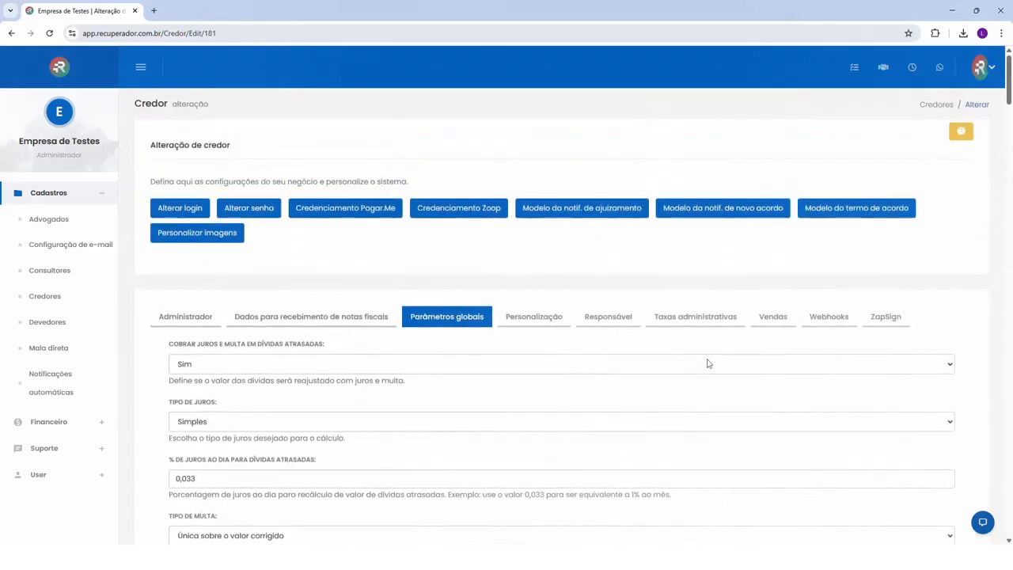
left_click(684, 319)
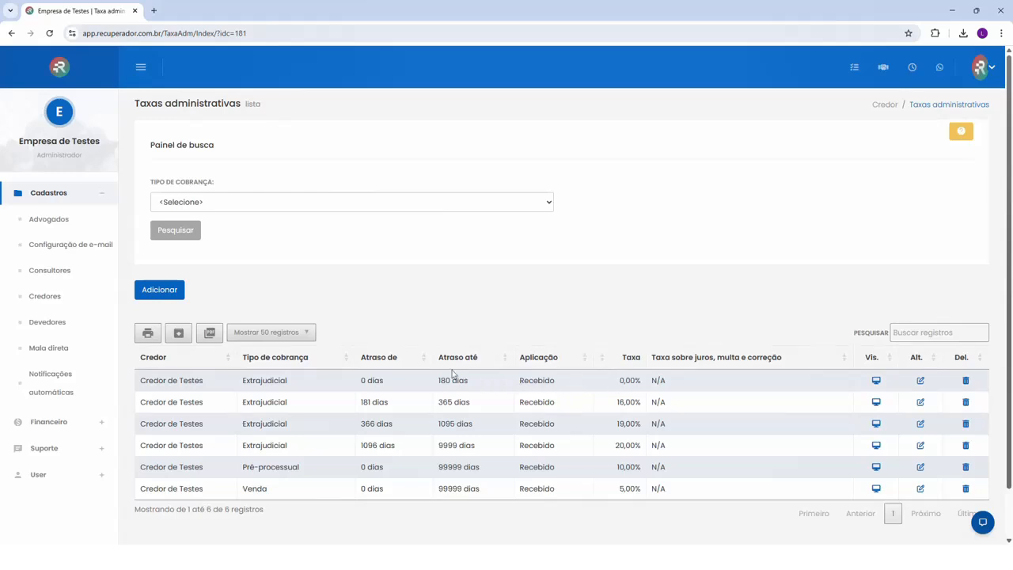
Open the creditor's Modelo do termo de acordo, examine its variables such as %cliente_estado_civil%, and leave the template without saving
left_click(884, 104)
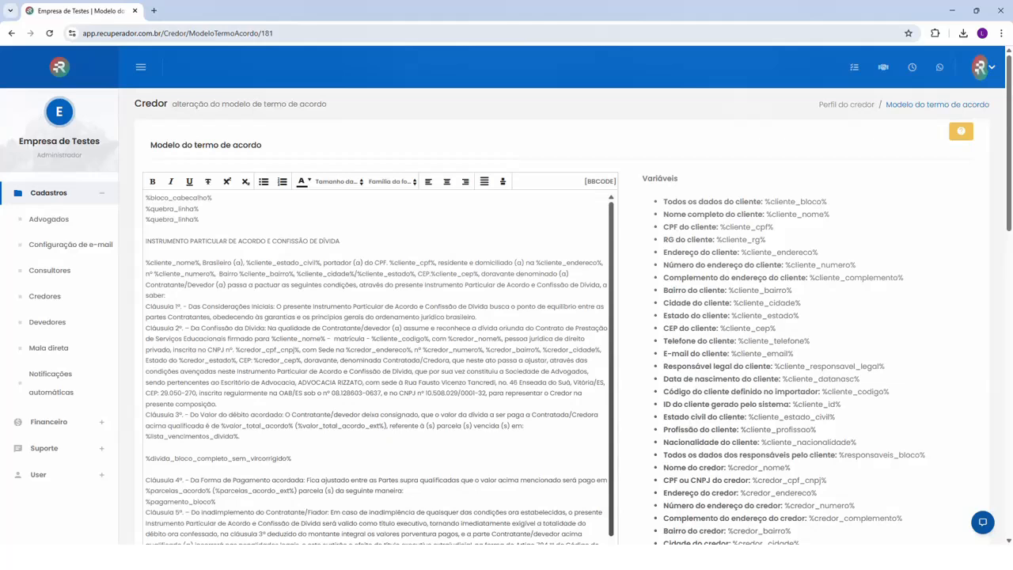
left_click_drag(146, 263, 322, 263)
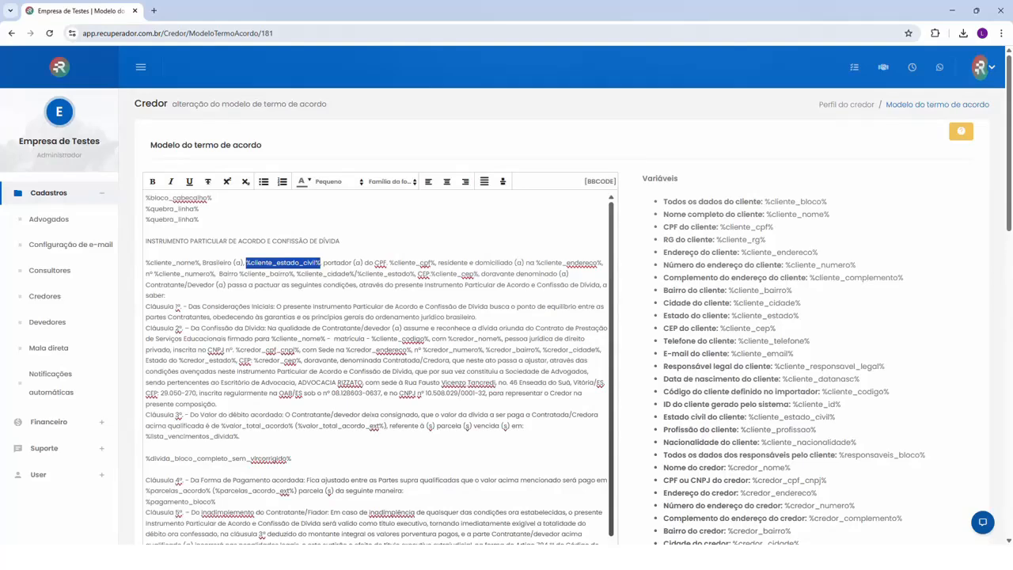
scroll(321, 316, "down", 10)
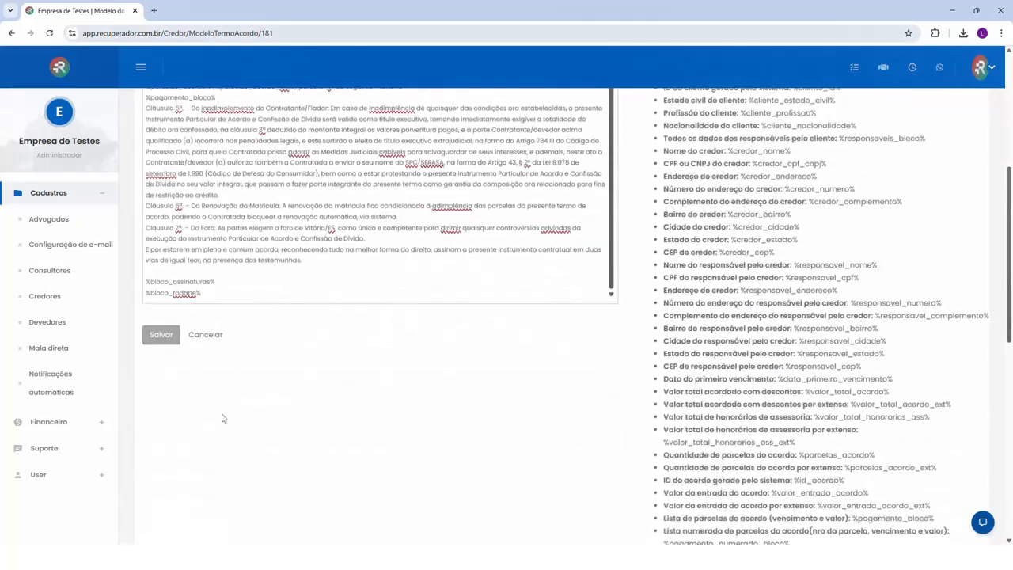
left_click(206, 334)
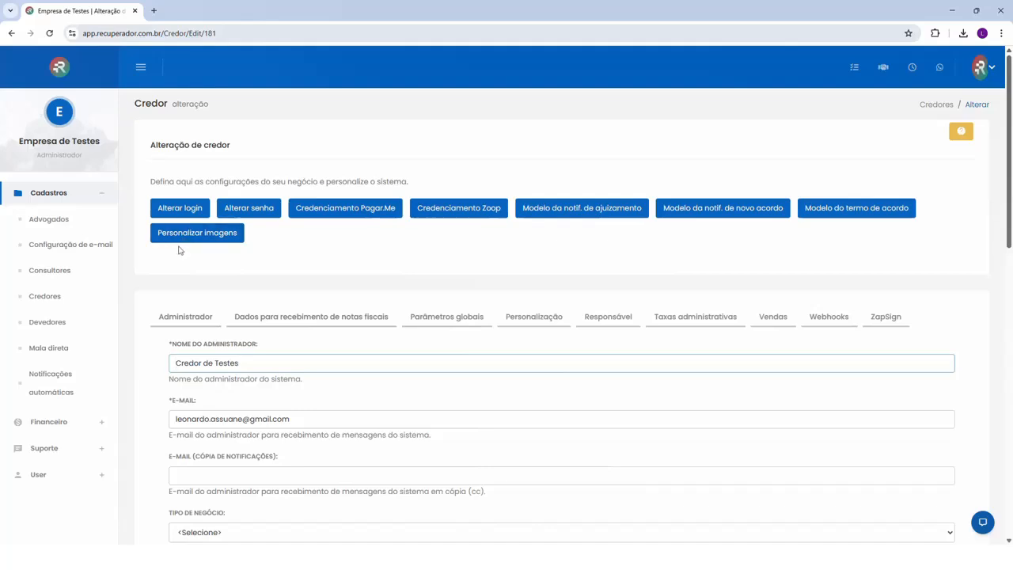
Search the Devedores list by the debtor's CPF and open the negotiation screen of the matching test client
left_click(47, 323)
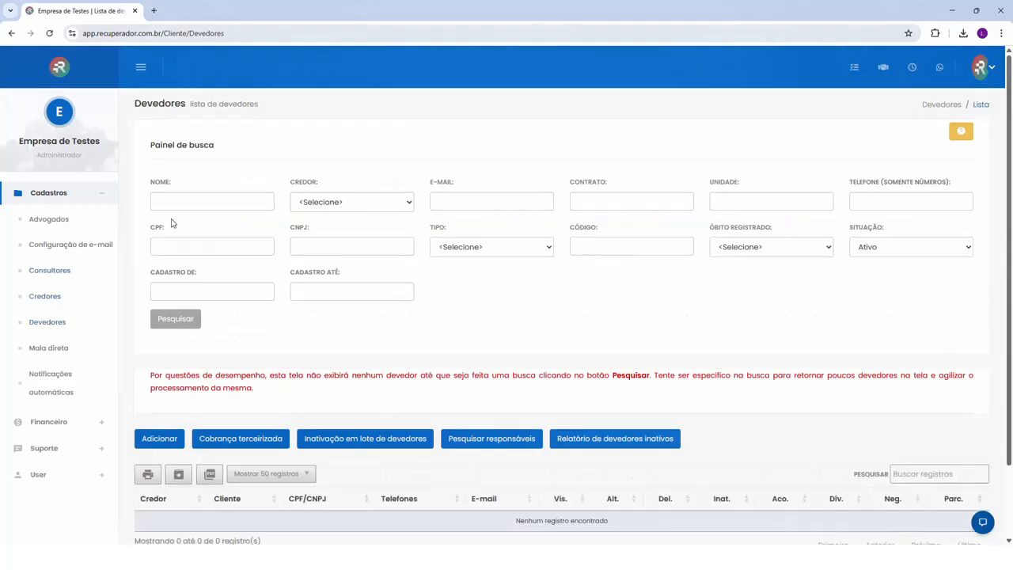
left_click(206, 264)
left_click(176, 320)
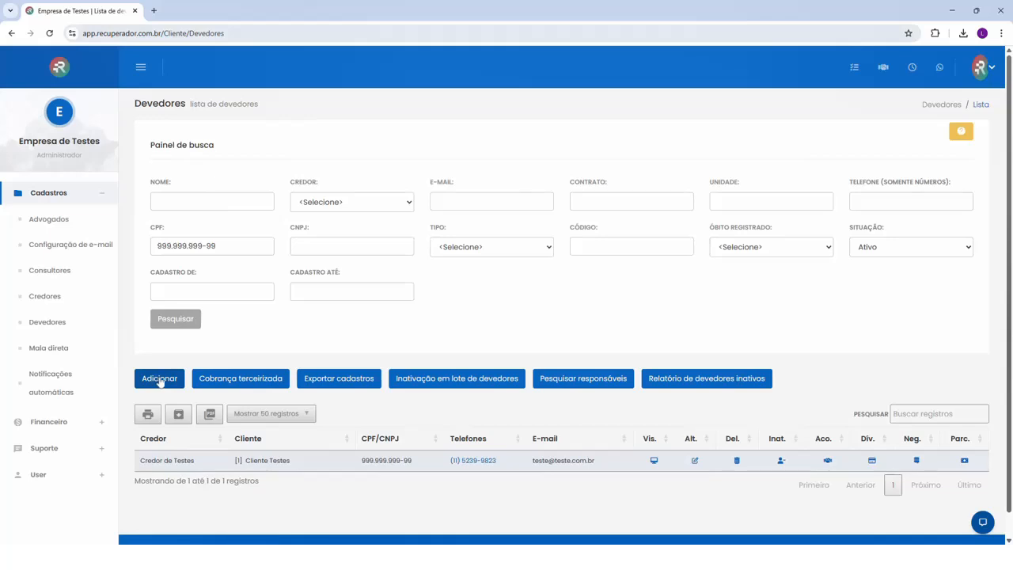
left_click(917, 461)
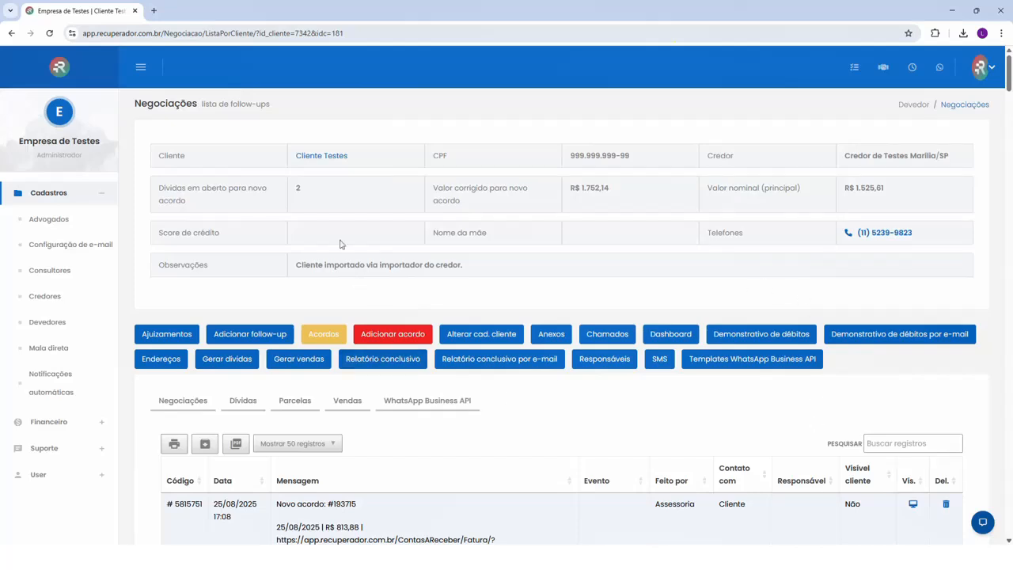
Examine the open debts, corrected value and nominal value in the client's negotiation summary
double_click(300, 190)
left_click(307, 198)
left_click_drag(566, 191, 616, 191)
left_click_drag(847, 190, 887, 188)
left_click(855, 190)
left_click(833, 188)
Look through the client's Negociações history and highlight the 03/07/2025 Caixa postal follow-up "Tentei 3 vezes sem sucesso."
left_click(179, 406)
scroll(224, 357, "down", 3)
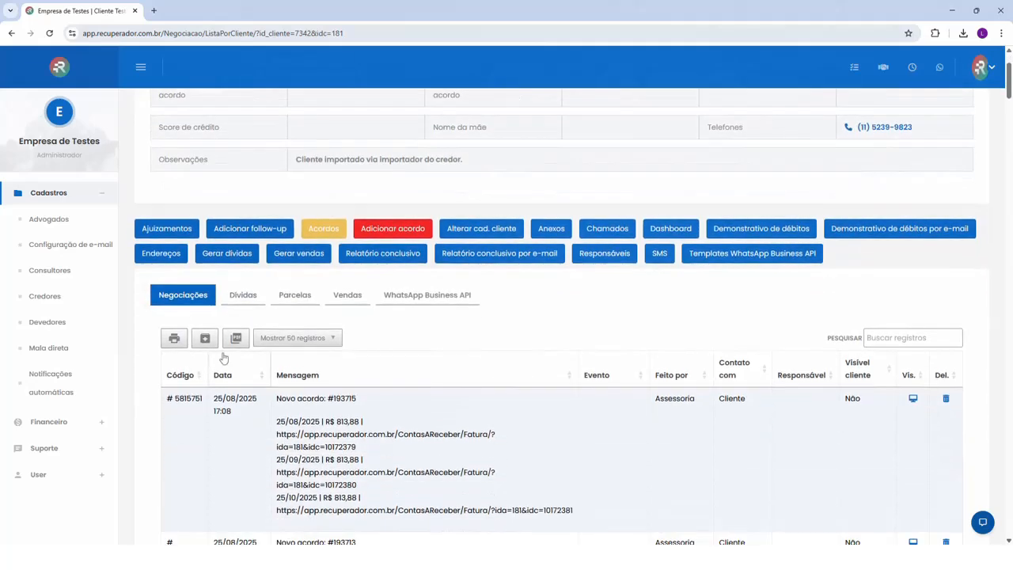
scroll(282, 381, "down", 10)
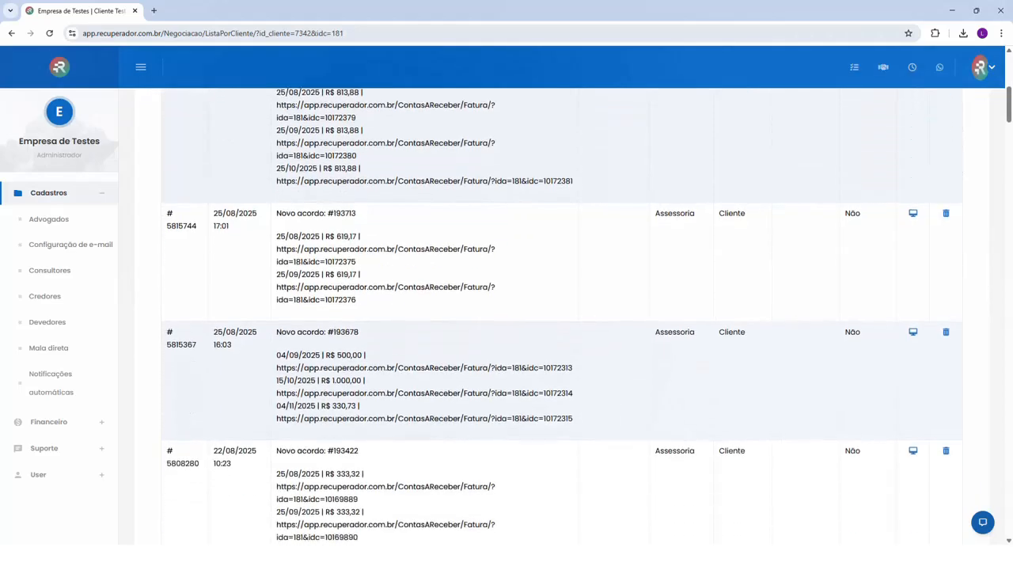
scroll(283, 380, "down", 10)
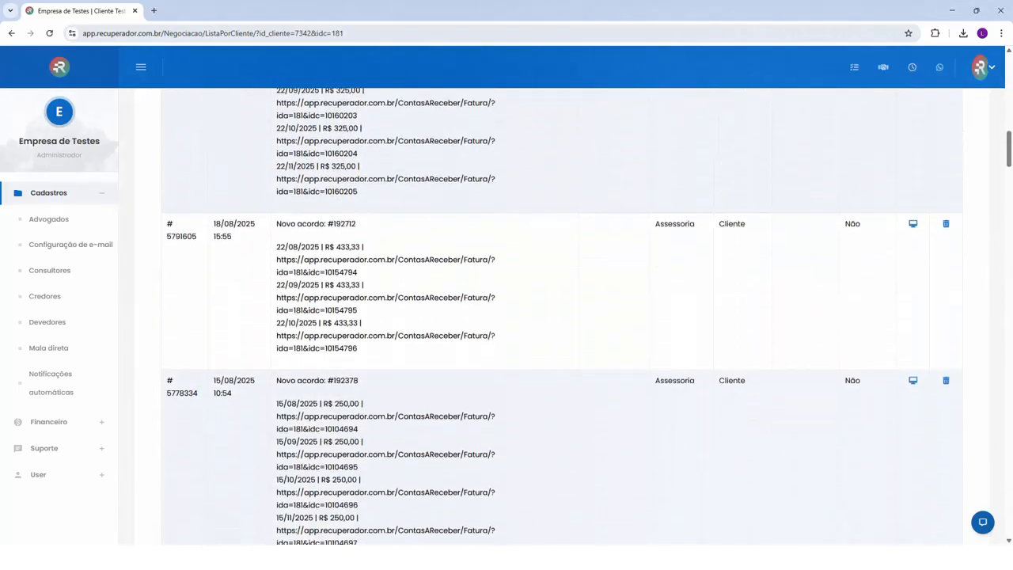
scroll(562, 317, "down", 10)
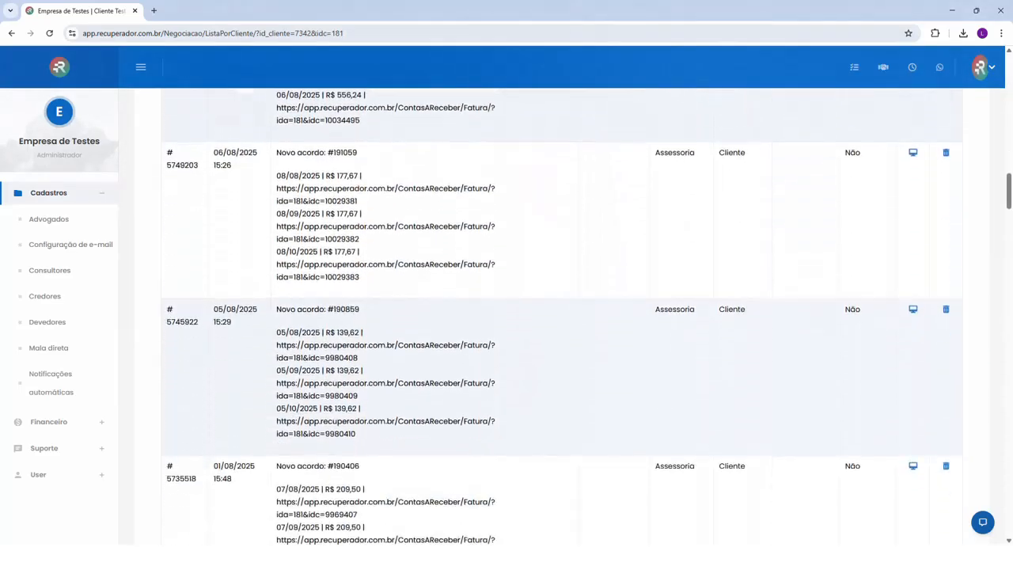
scroll(285, 385, "down", 10)
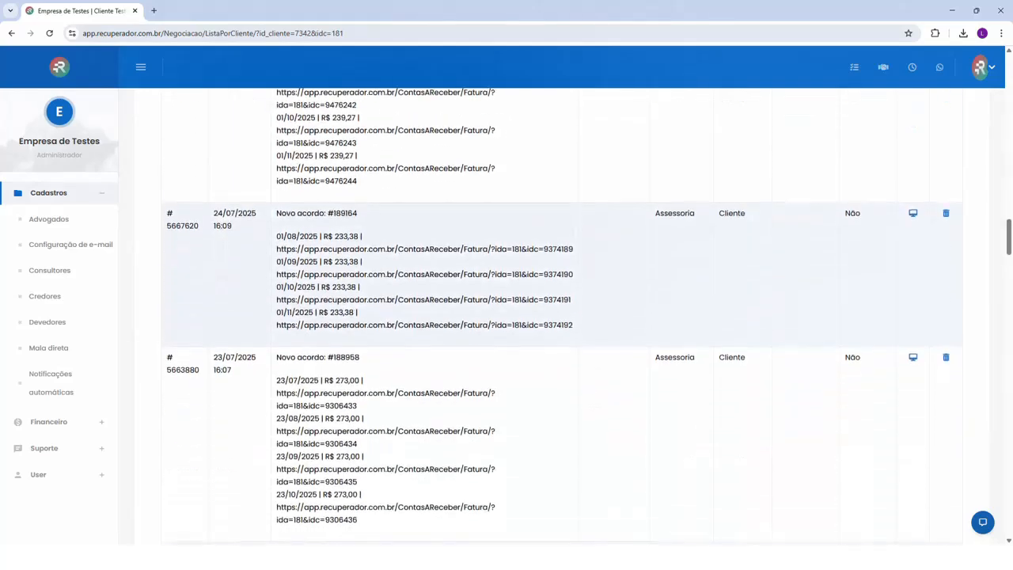
scroll(285, 385, "down", 10)
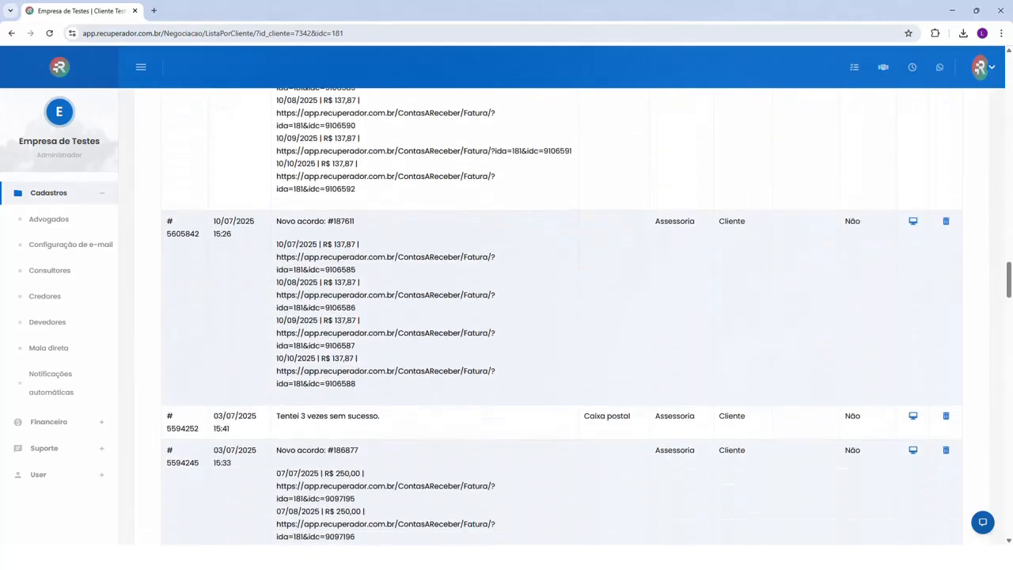
scroll(275, 333, "up", 2)
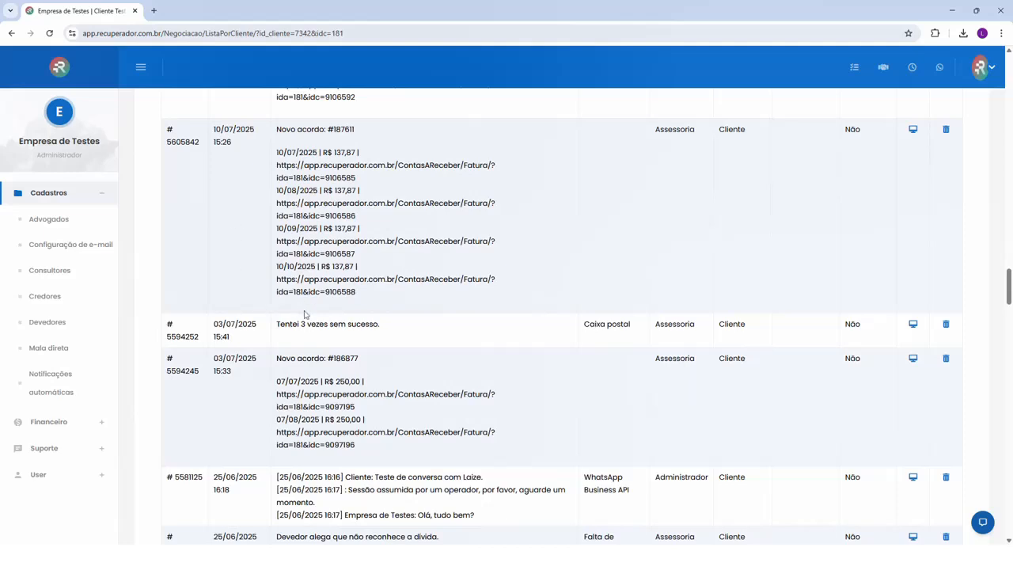
left_click(300, 336)
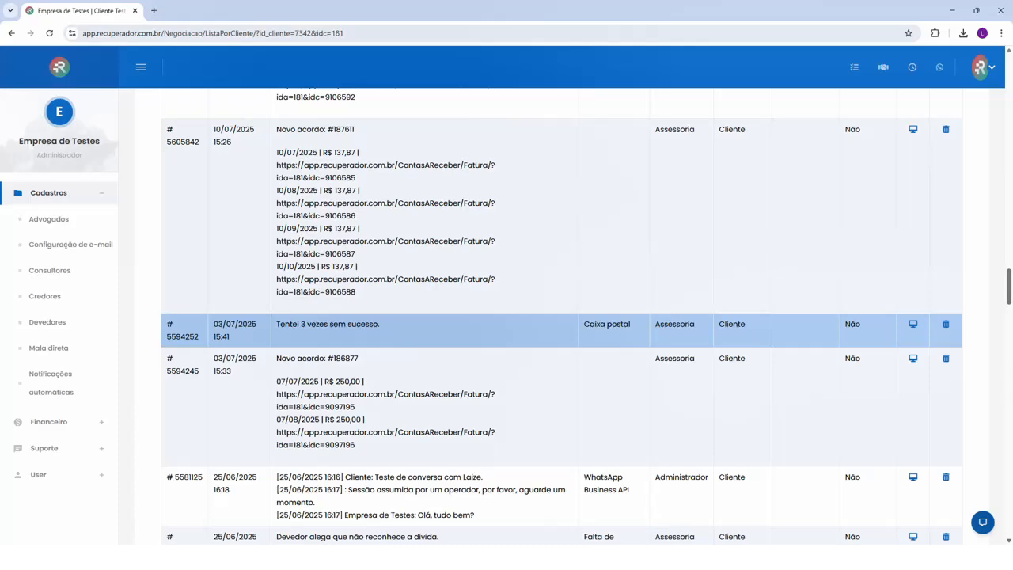
Open the client's Dívidas list and compare it with the number of open debts in the summary
key("Home")
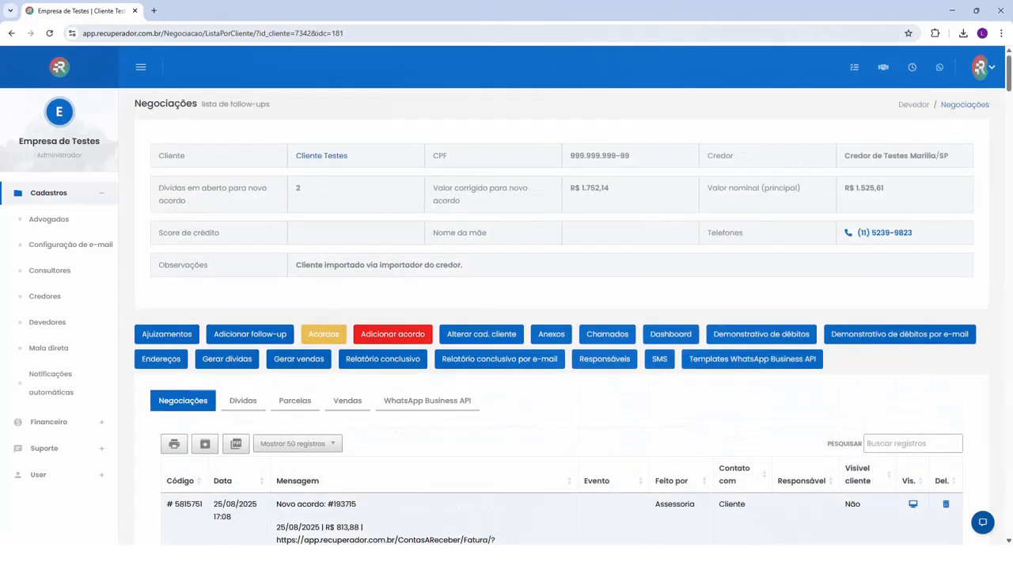
left_click(243, 400)
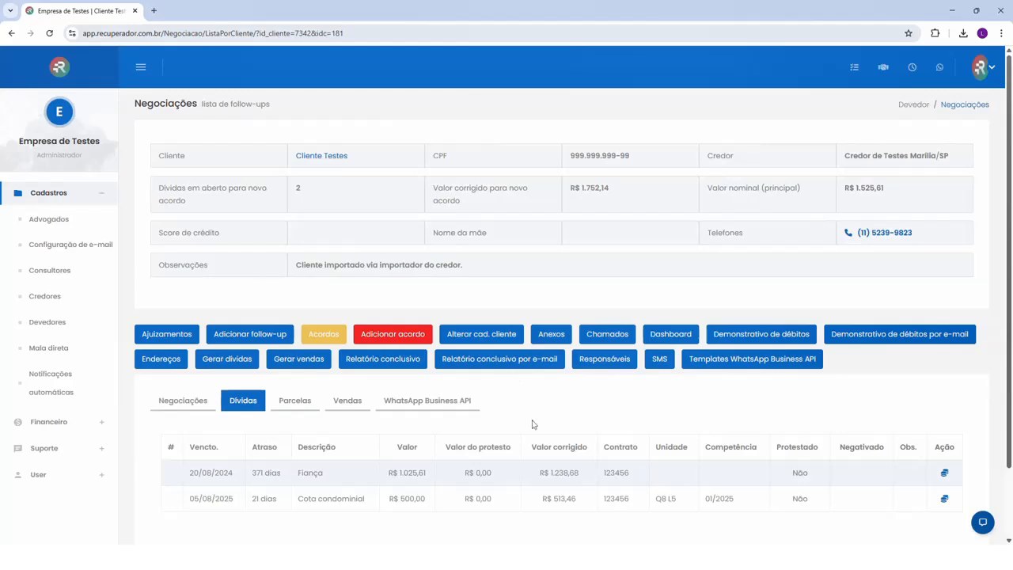
double_click(299, 190)
left_click(298, 196)
double_click(298, 190)
scroll(310, 221, "down", 1)
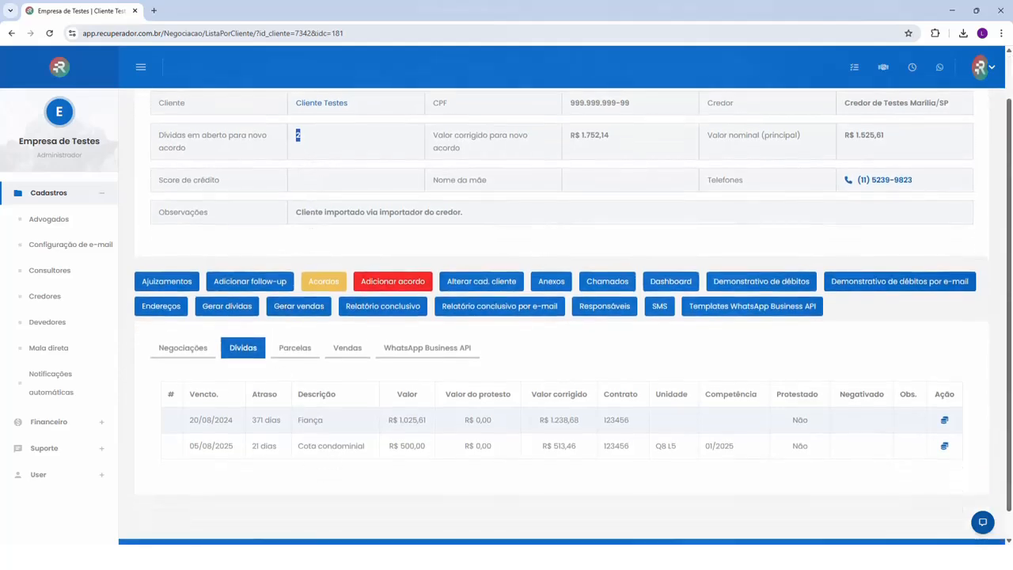
Examine the original value, days overdue and description of the Fiança and Cota condominial debts in the Dívidas list
left_click(348, 420)
left_click_drag(252, 447, 432, 450)
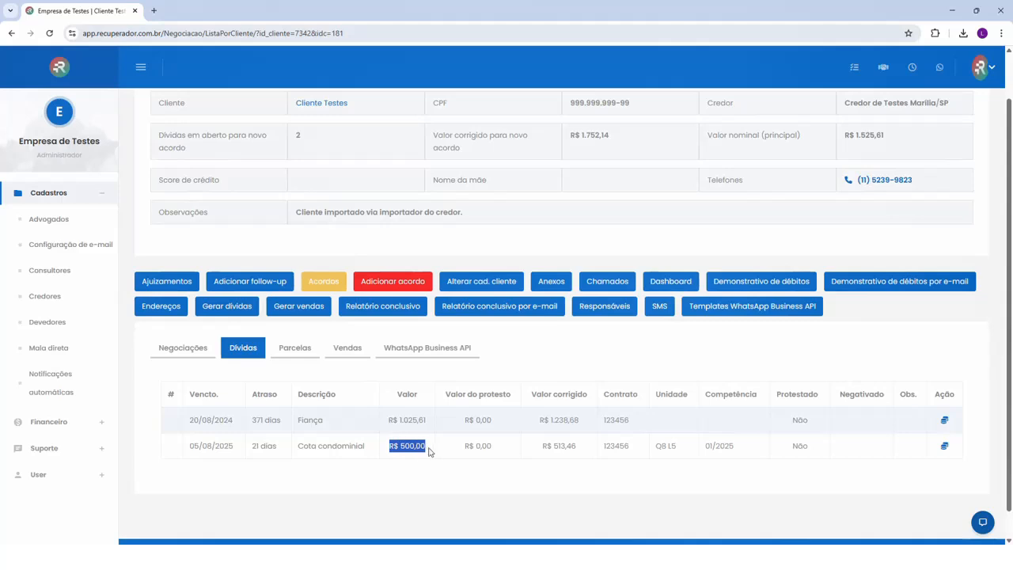
left_click(377, 448)
left_click_drag(297, 425, 322, 425)
left_click(300, 427)
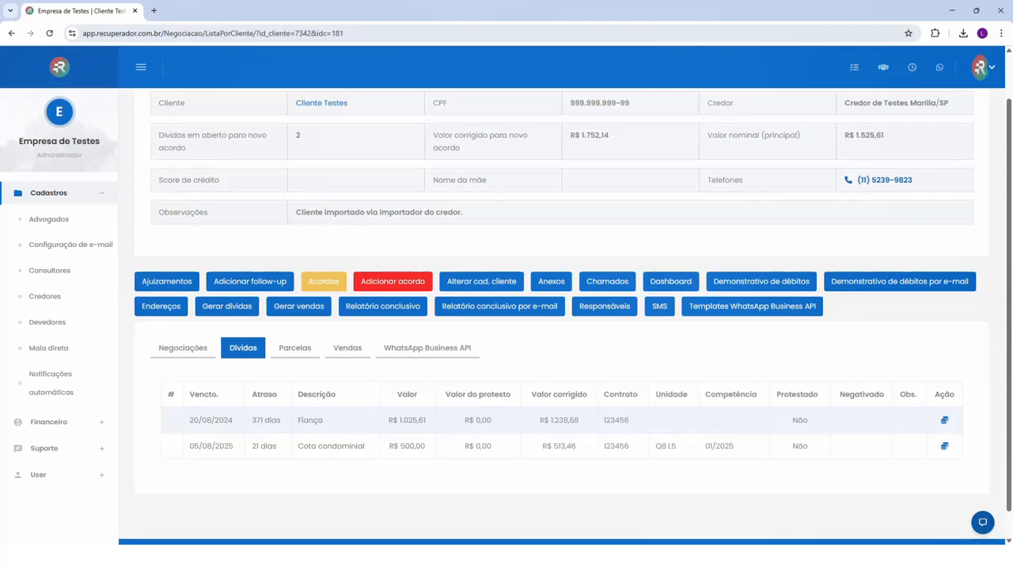
left_click_drag(252, 425, 277, 421)
left_click_drag(403, 421, 428, 421)
left_click_drag(398, 420, 401, 420)
scroll(491, 414, "up", 1)
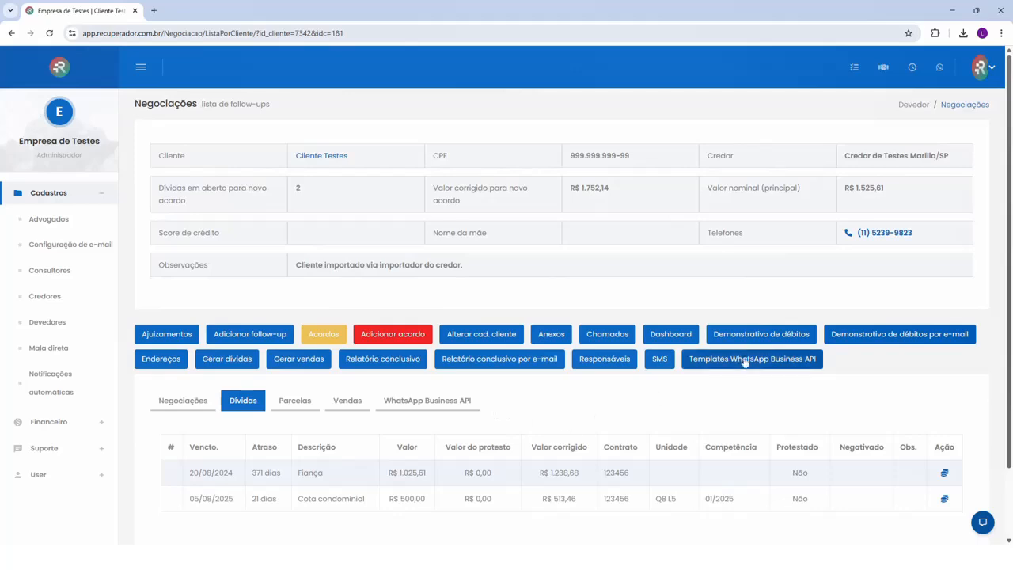
Generate the client's Demonstrativo de débitos, review the statement and close it
left_click(754, 339)
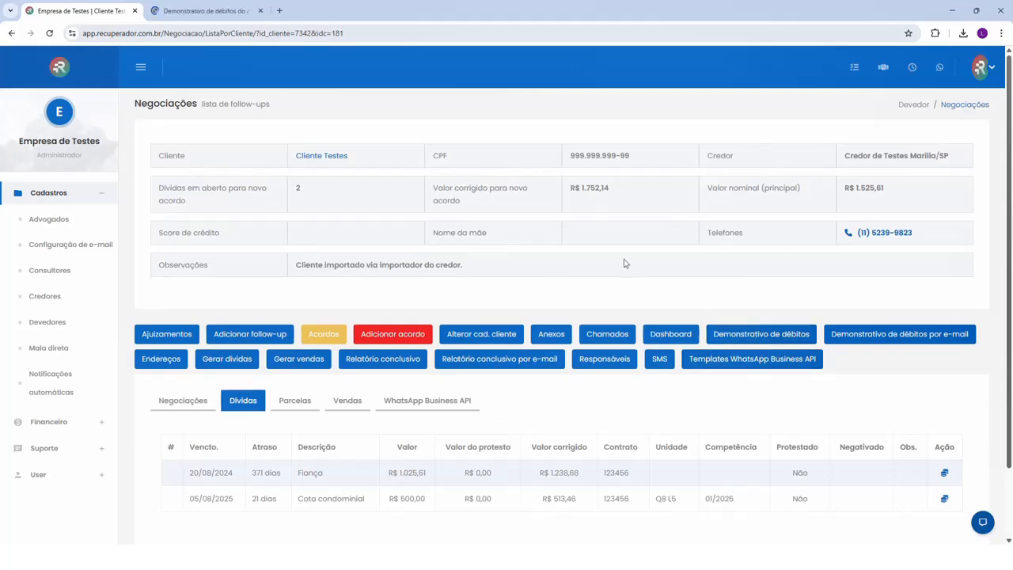
left_click(180, 9)
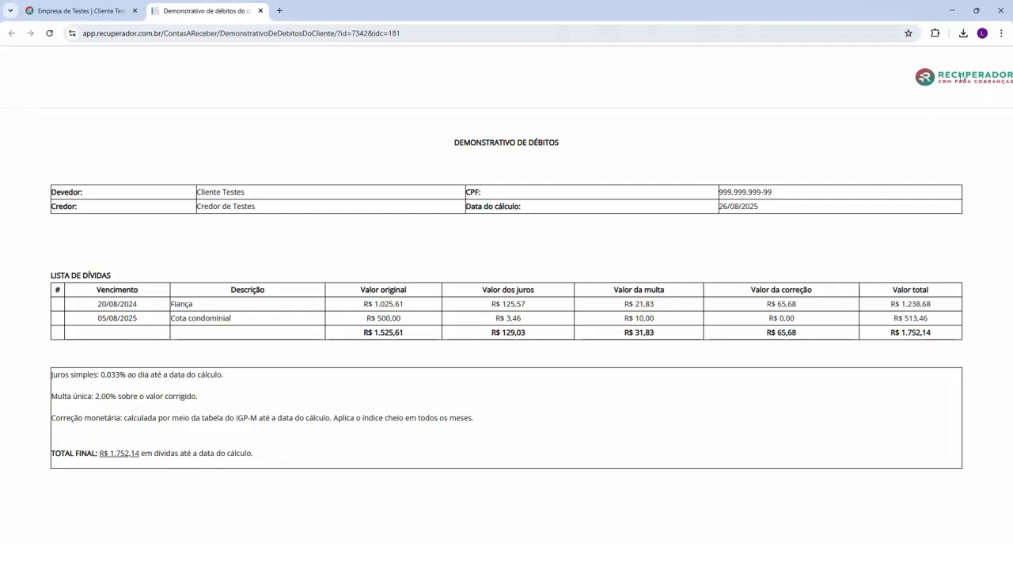
left_click(261, 11)
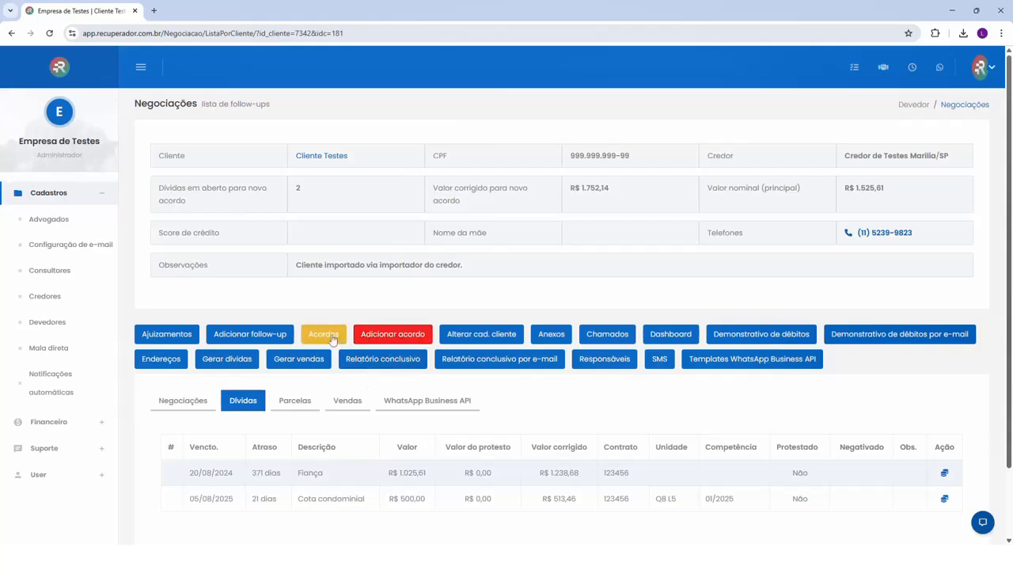
Review the fields of a new follow-up form for the client and return to the negotiations screen without saving
left_click(229, 335)
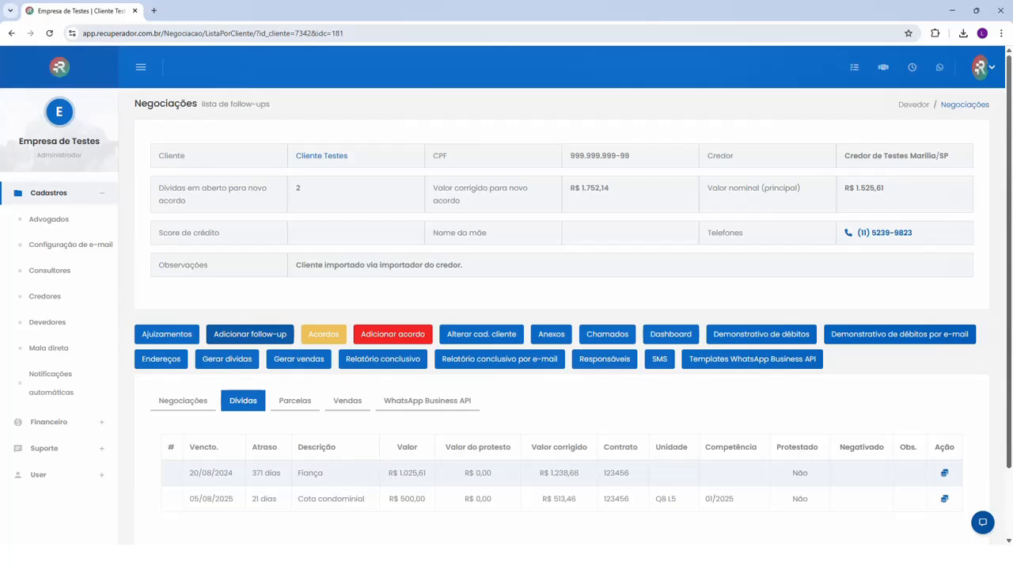
left_click(247, 334)
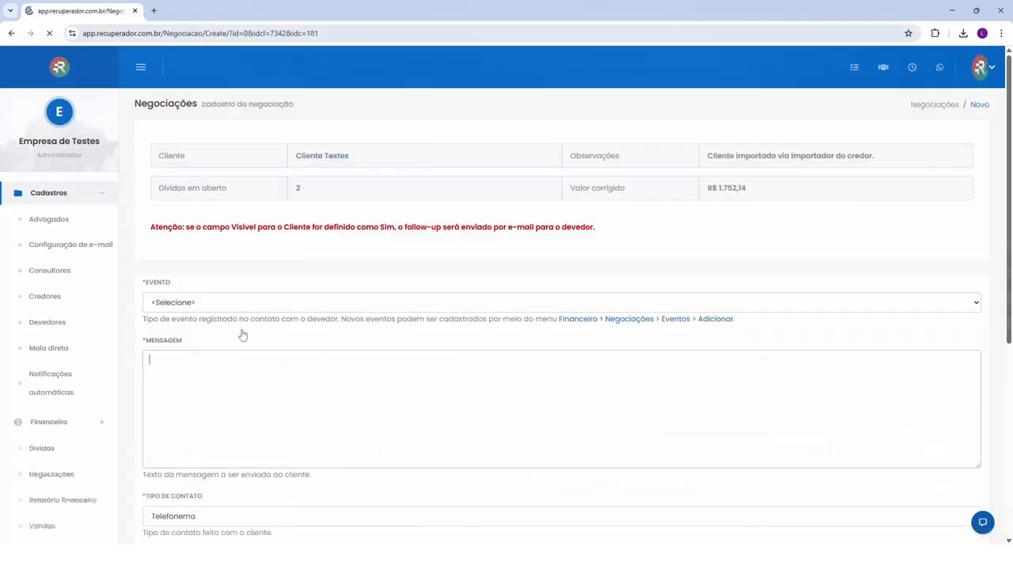
left_click_drag(147, 283, 173, 282)
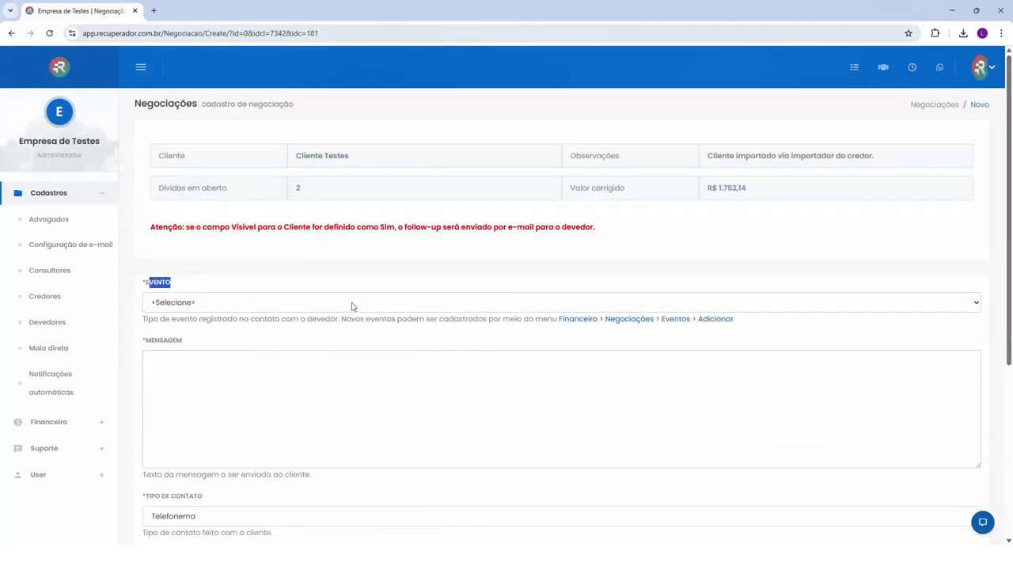
left_click(234, 280)
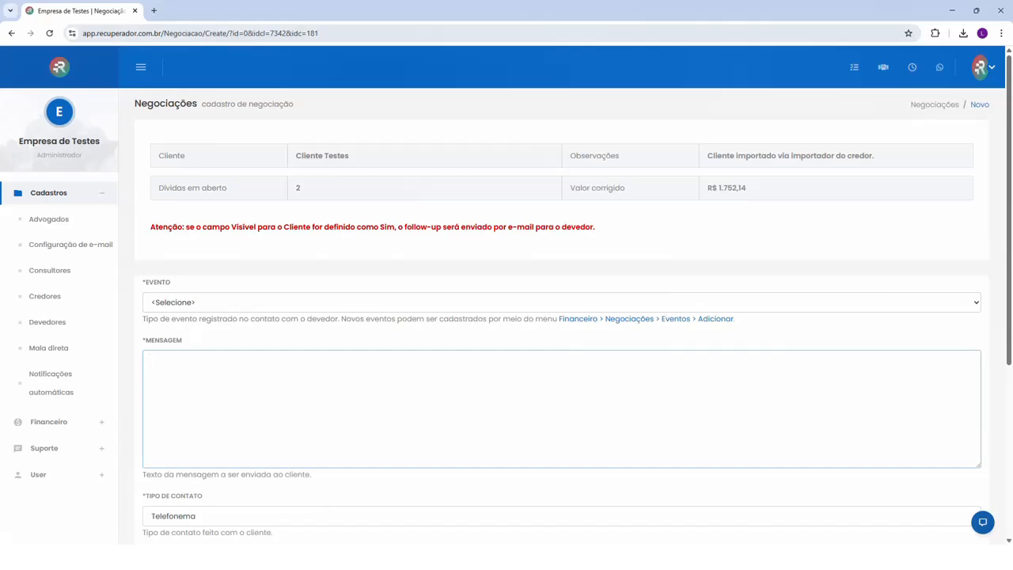
scroll(210, 416, "down", 10)
left_click(206, 424)
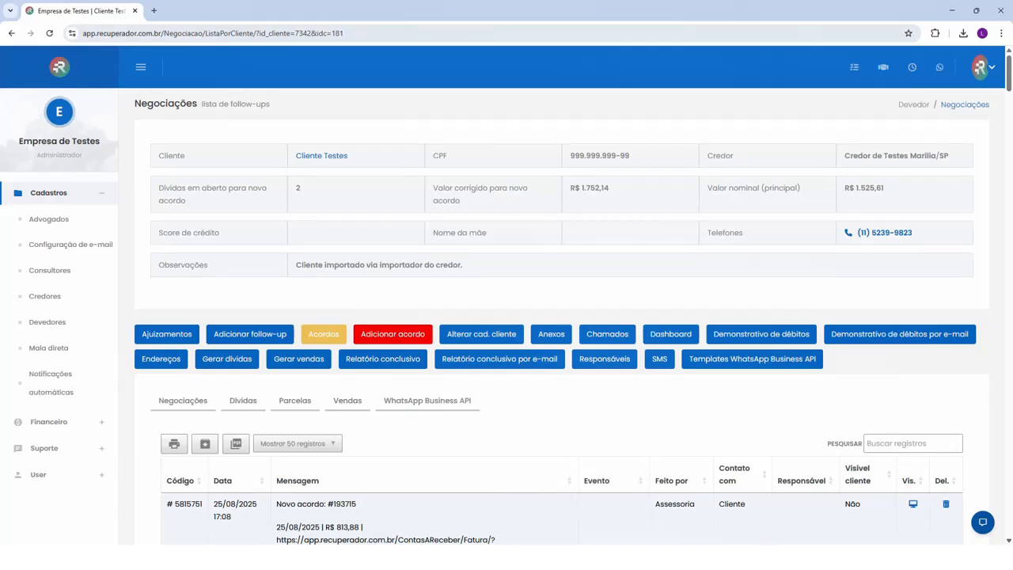
Start a new agreement for the client and check its principal, corrected, interest, fine, monetary correction and fee amounts
left_click(400, 336)
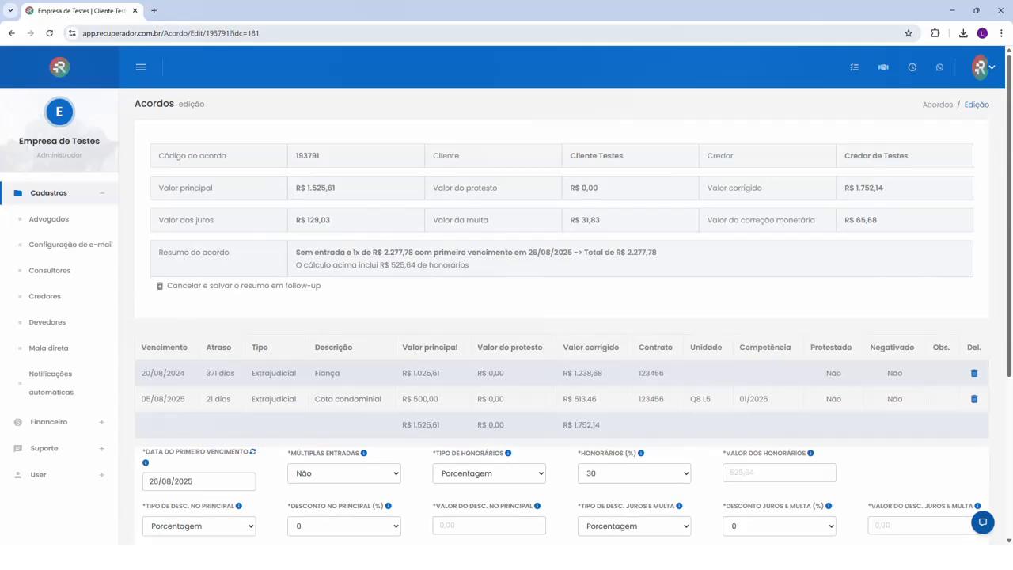
left_click_drag(301, 188, 338, 193)
left_click_drag(848, 189, 894, 190)
left_click(870, 188)
left_click_drag(301, 221, 344, 225)
left_click_drag(568, 222, 626, 224)
left_click_drag(845, 222, 896, 228)
left_click(752, 211)
left_click_drag(391, 265, 469, 267)
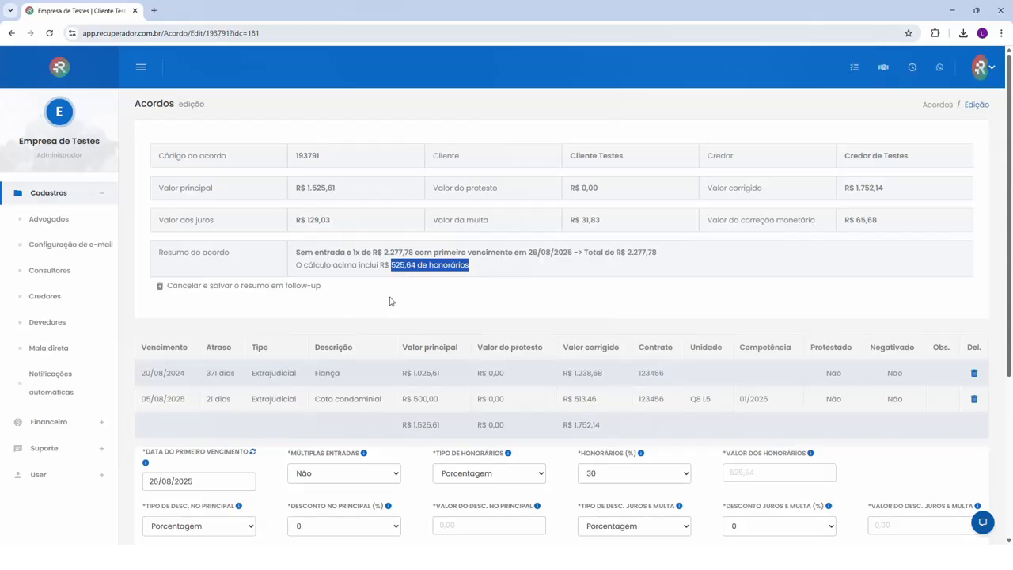
left_click(430, 298)
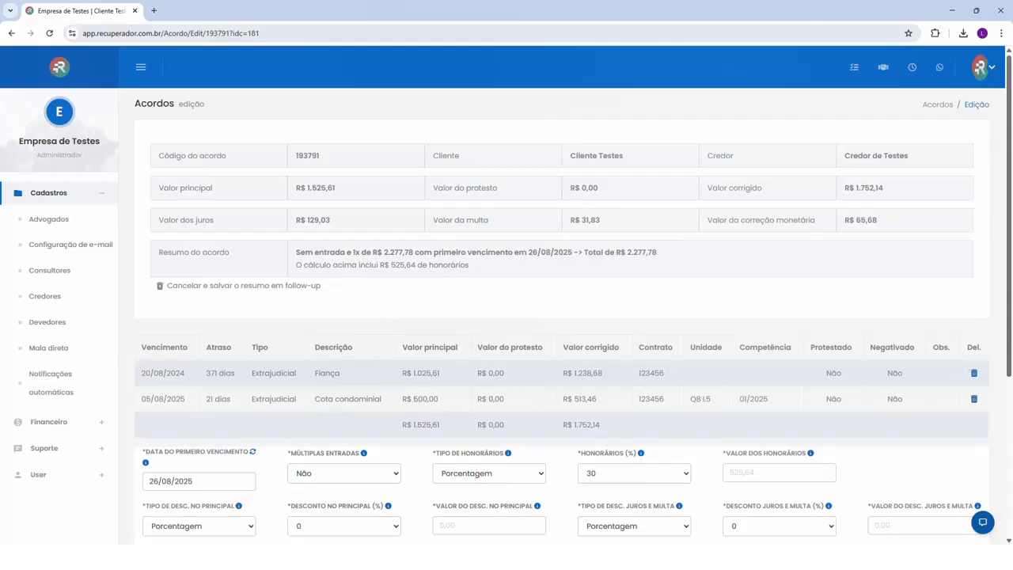
Remove the Fiança debt due 20/08/2024 from the agreement, keeping only the Cota condominial debt
left_click(973, 374)
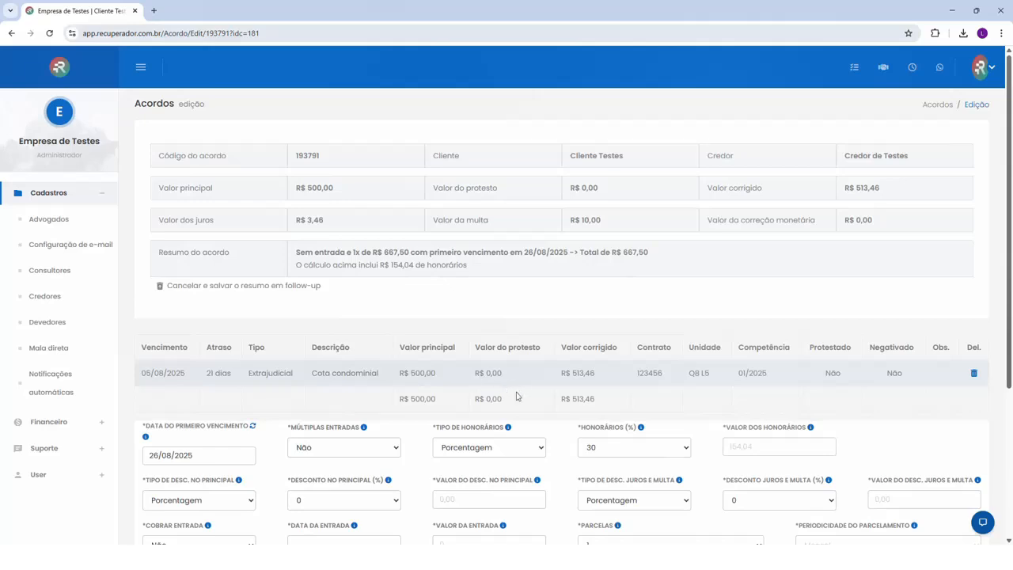
scroll(306, 285, "down", 2)
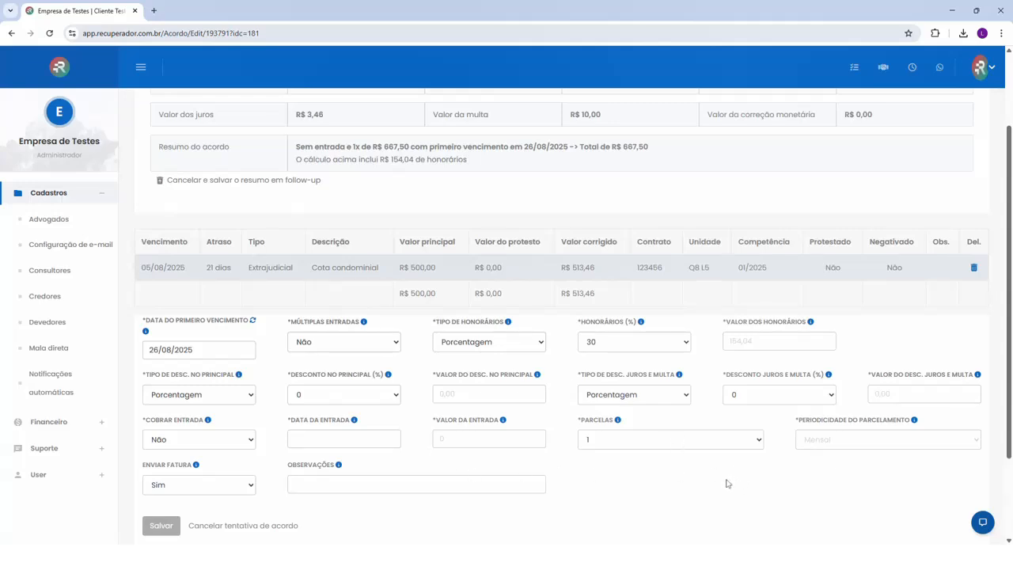
scroll(662, 473, "up", 3)
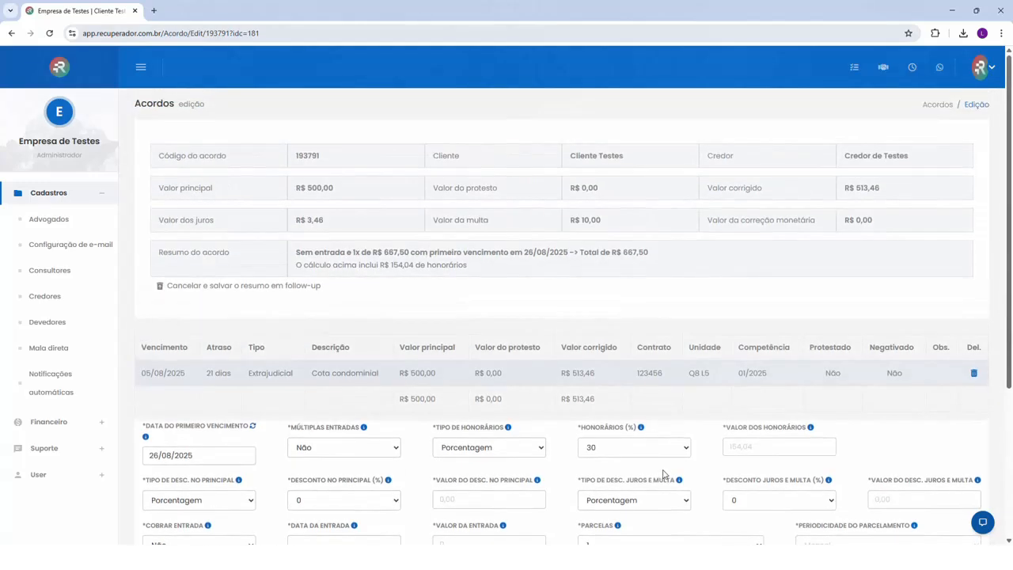
Set the agreement's first due date to 02/09/2025 and check the recalculated summary
scroll(572, 336, "down", 1)
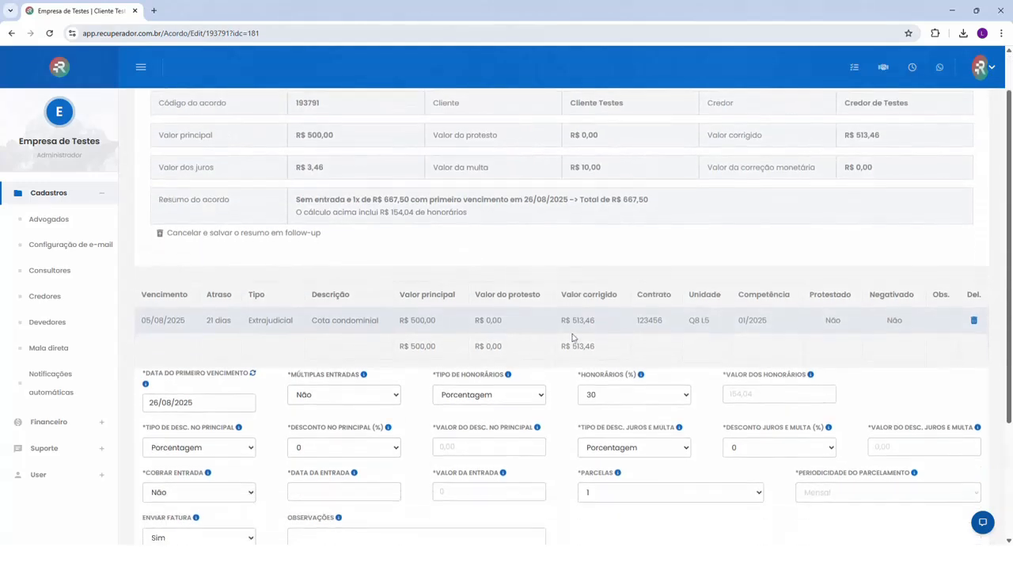
scroll(578, 356, "down", 1)
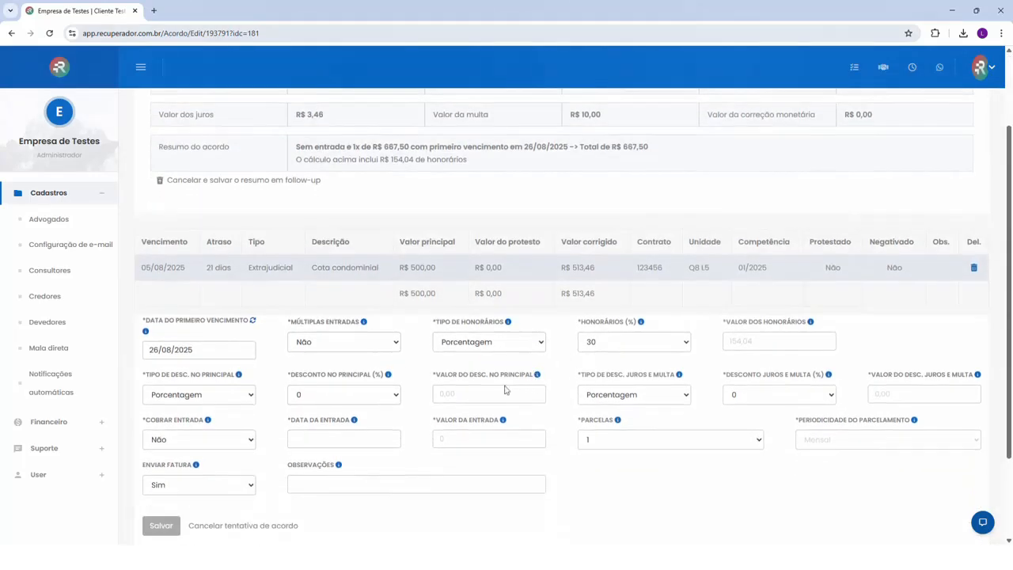
scroll(475, 376, "up", 2)
scroll(358, 455, "down", 1)
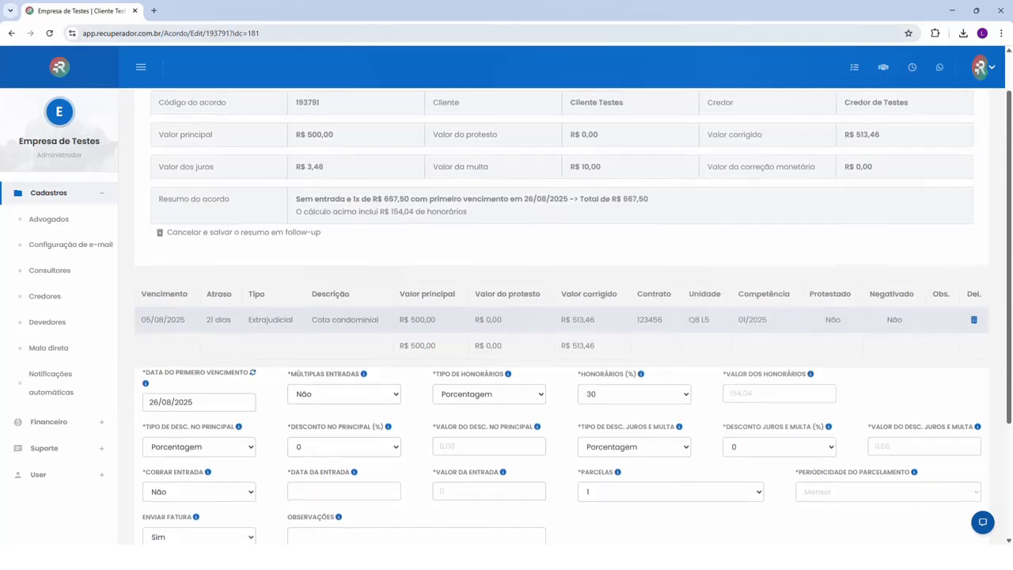
scroll(179, 393, "down", 1)
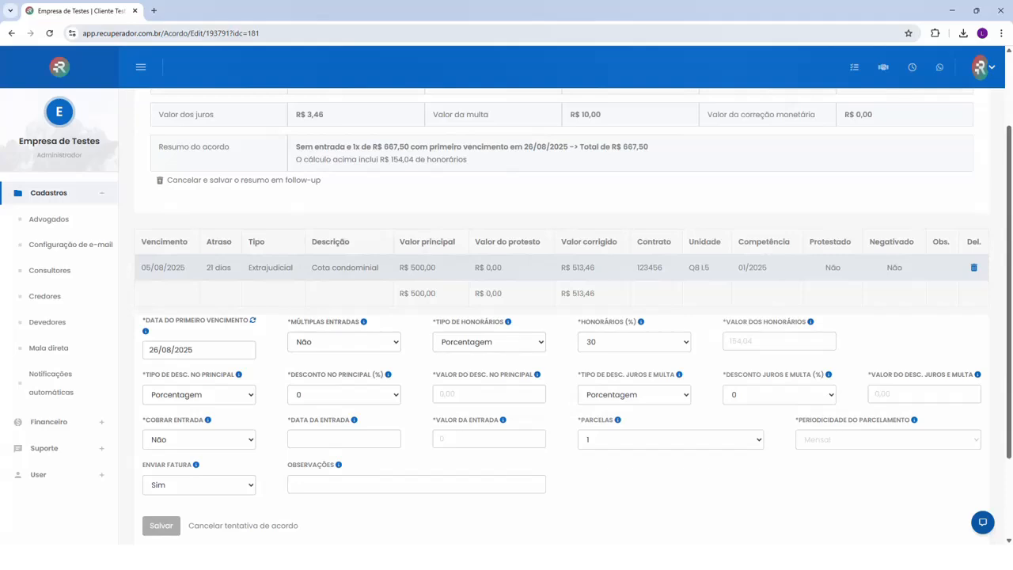
left_click(193, 350)
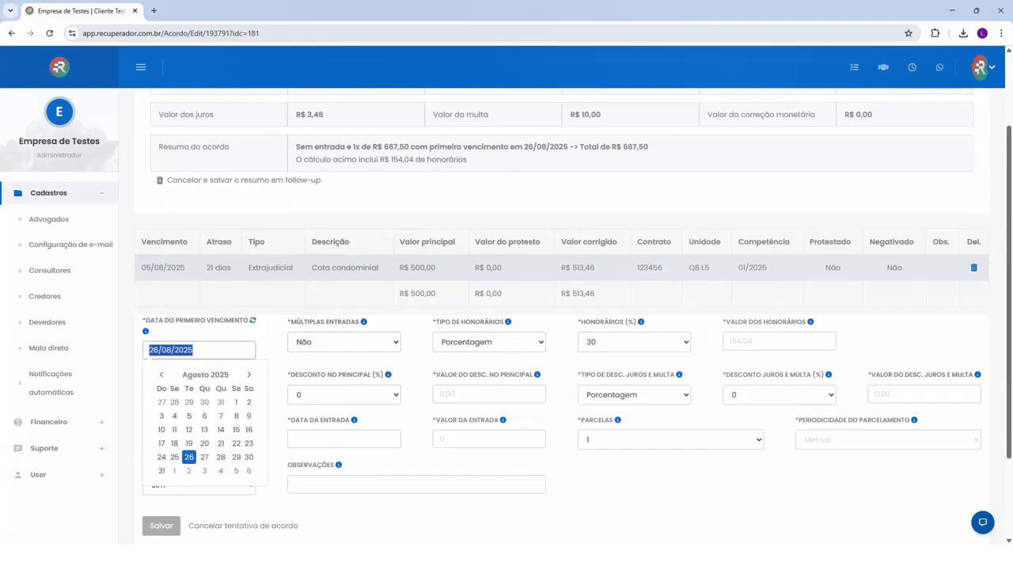
left_click(189, 475)
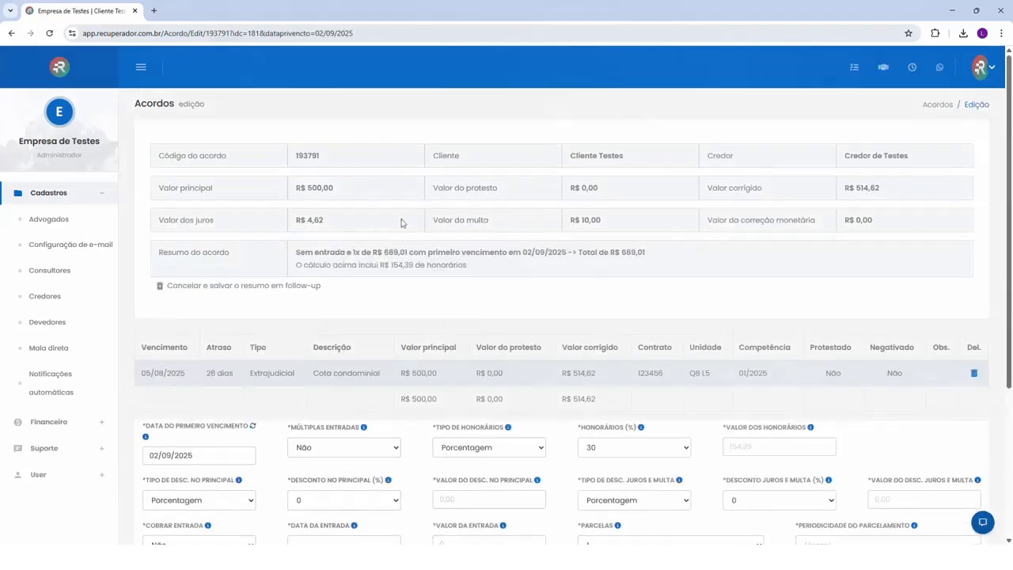
scroll(545, 347, "down", 3)
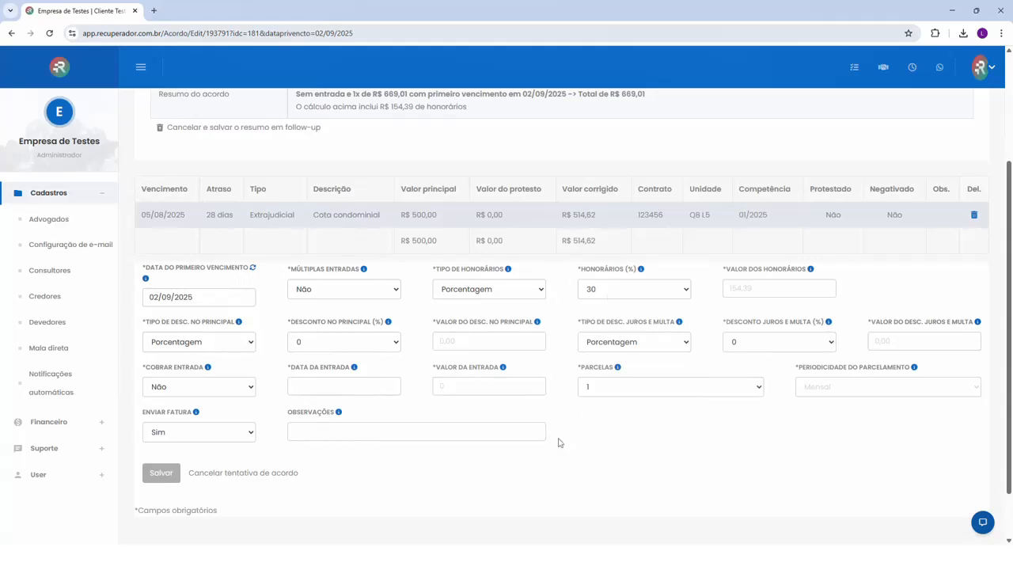
scroll(654, 479, "up", 1)
scroll(654, 480, "up", 2)
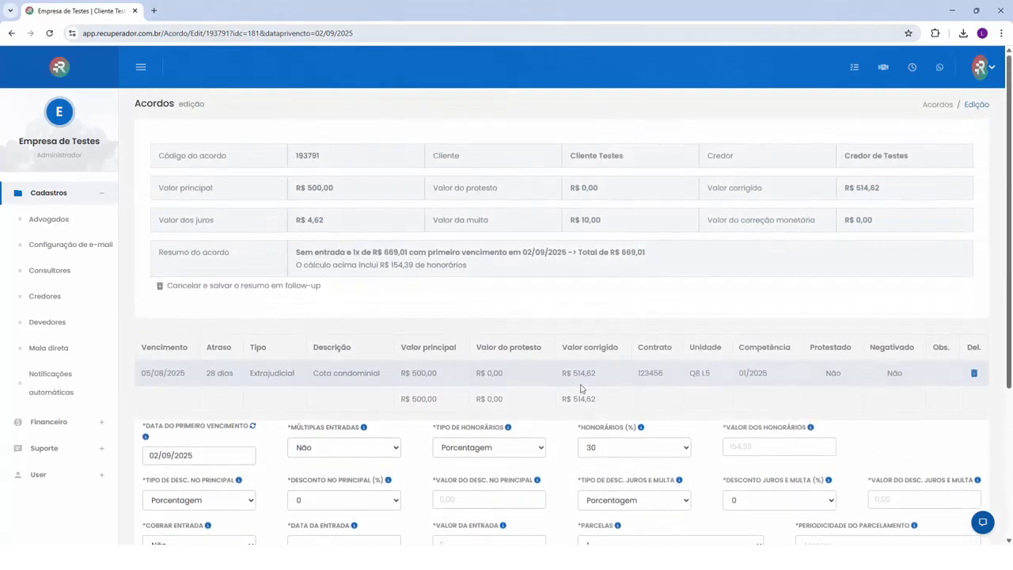
Set the discount on interest and fine to 100% and check the agreement total and fees in the summary
scroll(586, 386, "down", 1)
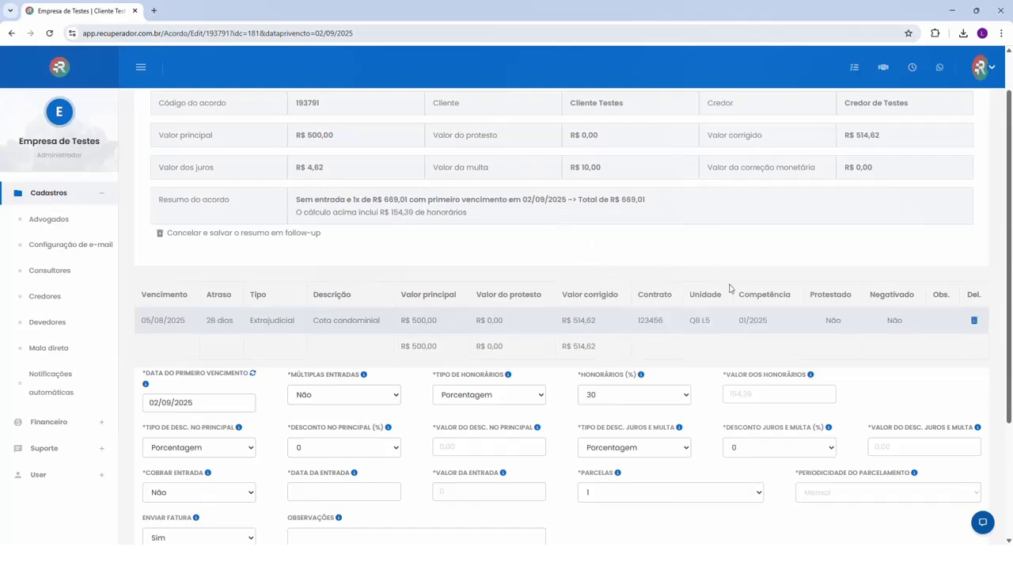
left_click(769, 452)
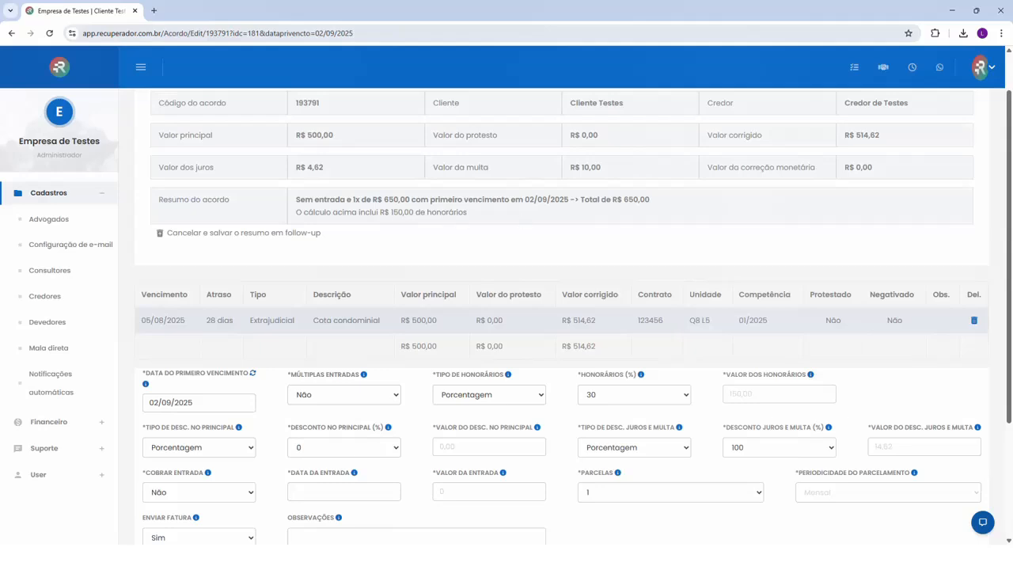
double_click(656, 201)
left_click_drag(393, 212, 410, 212)
left_click(410, 212)
scroll(621, 386, "down", 1)
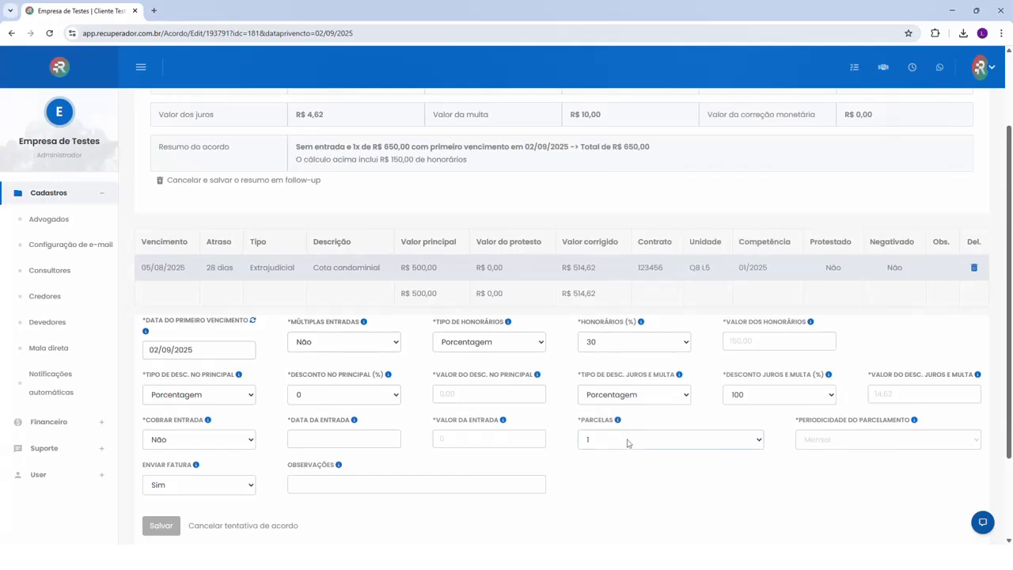
Set the agreement to 3 installments with monthly periodicity and check the updated summary
left_click(651, 429)
left_click(632, 468)
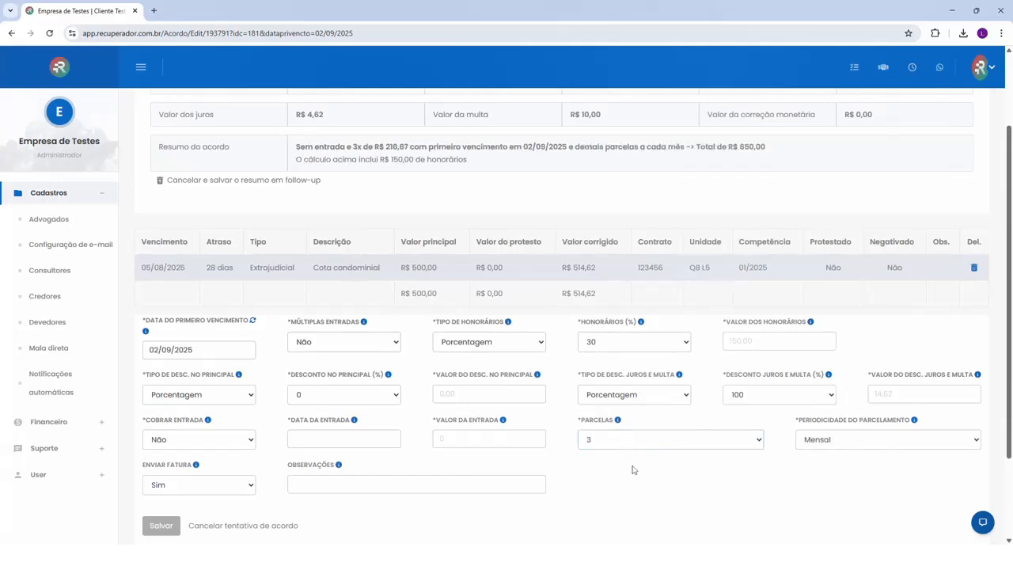
scroll(632, 469, "up", 2)
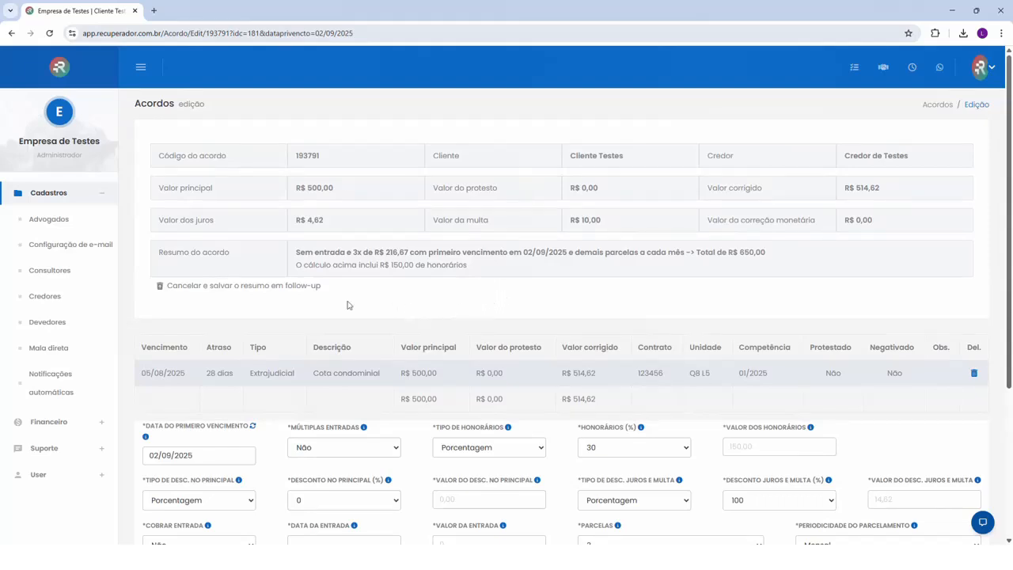
Review the options for cancelling the agreement attempt and its final conditions, then save the agreement
scroll(349, 305, "down", 1)
scroll(325, 317, "down", 1)
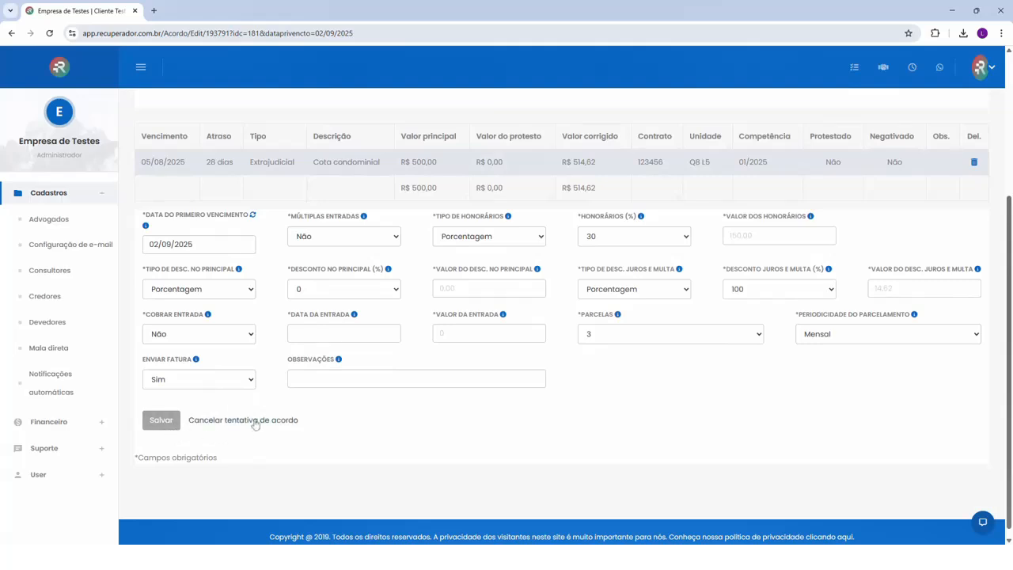
scroll(267, 420, "up", 2)
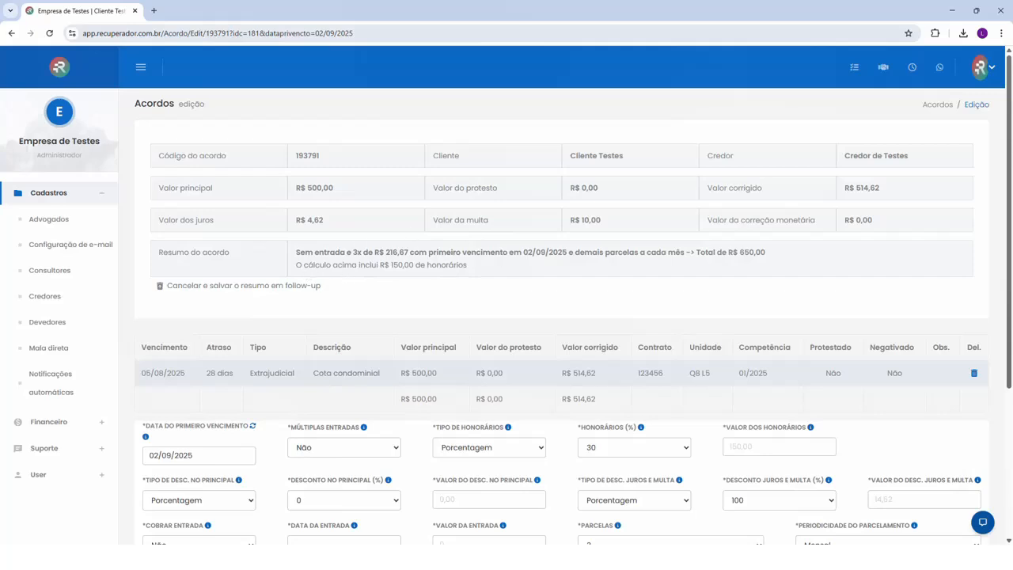
scroll(356, 292, "down", 2)
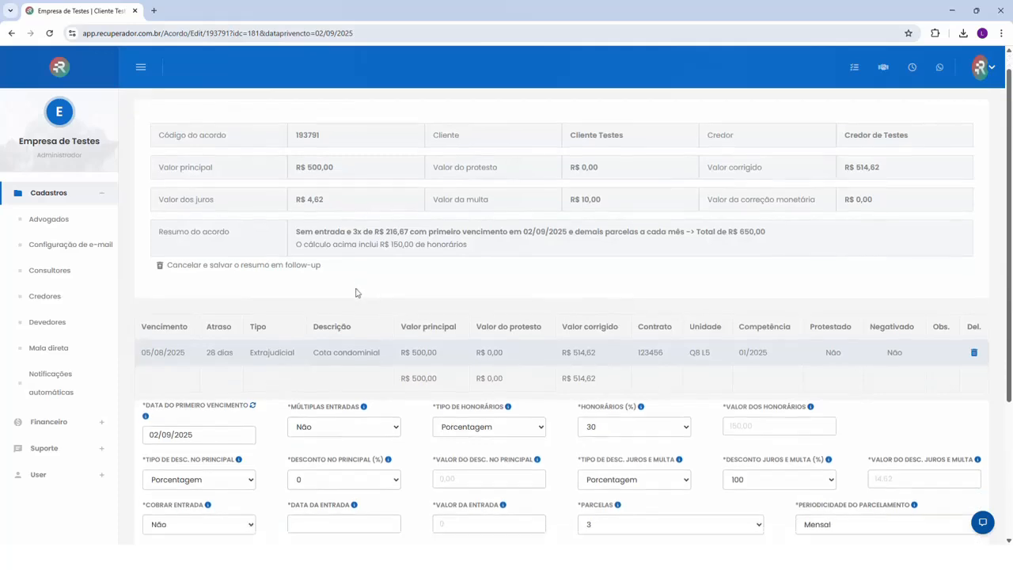
left_click(161, 413)
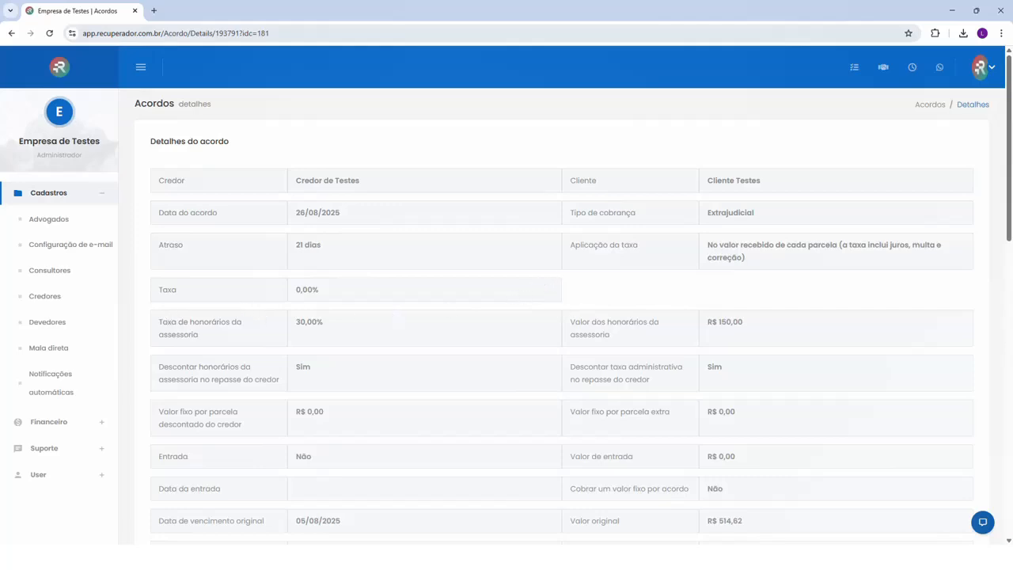
Review the saved agreement's details, including the advisory fee rate and amount, discounts, installments and first due date
left_click_drag(294, 325, 324, 323)
left_click_drag(707, 325, 744, 322)
left_click(746, 323)
scroll(441, 334, "down", 3)
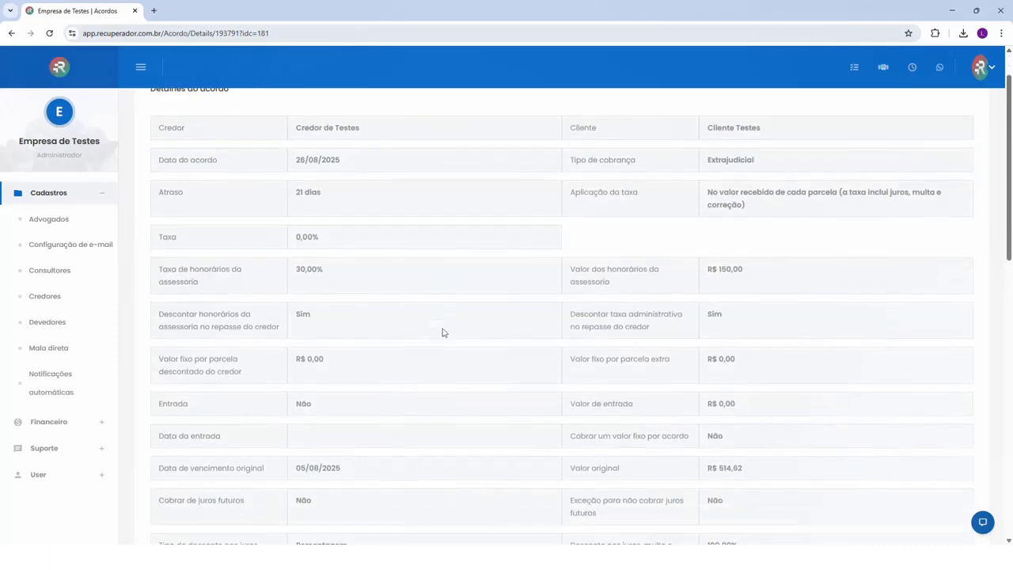
scroll(441, 332, "down", 5)
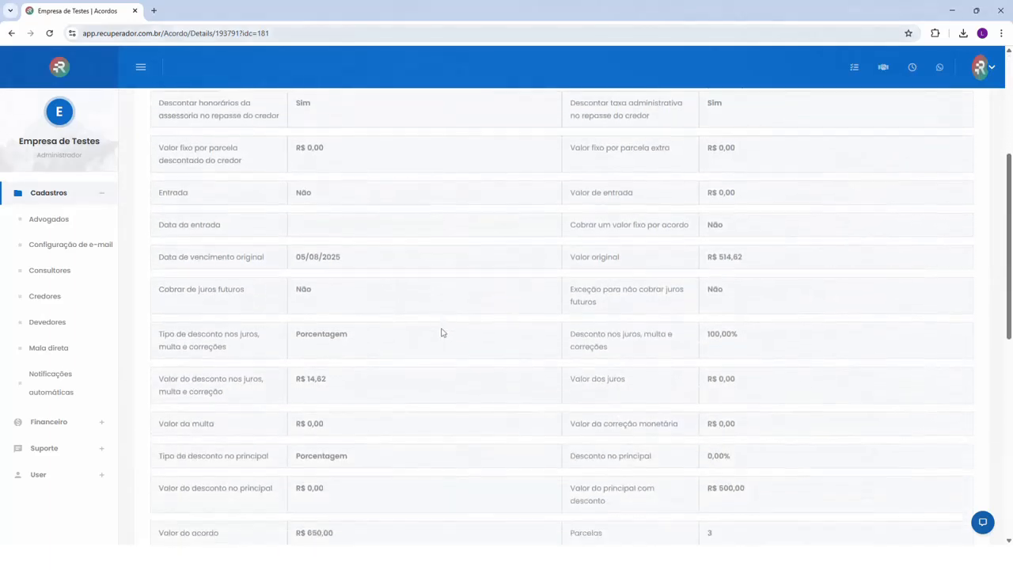
scroll(416, 326, "down", 1)
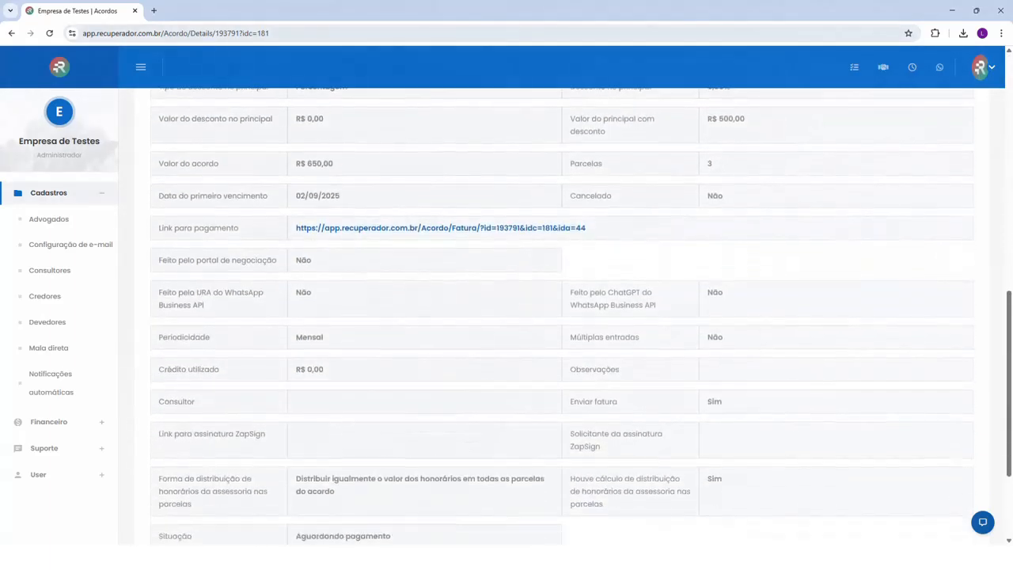
Open the agreement's payment link, enter the initial digits of the debtor's CPF, view the invoice and close it
left_click_drag(159, 228, 243, 229)
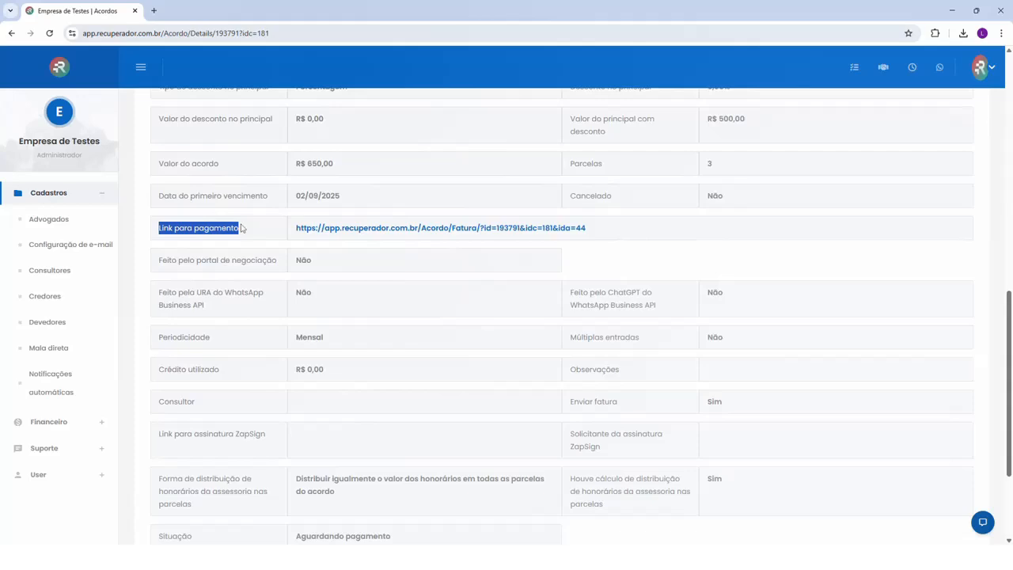
middle_click(382, 230)
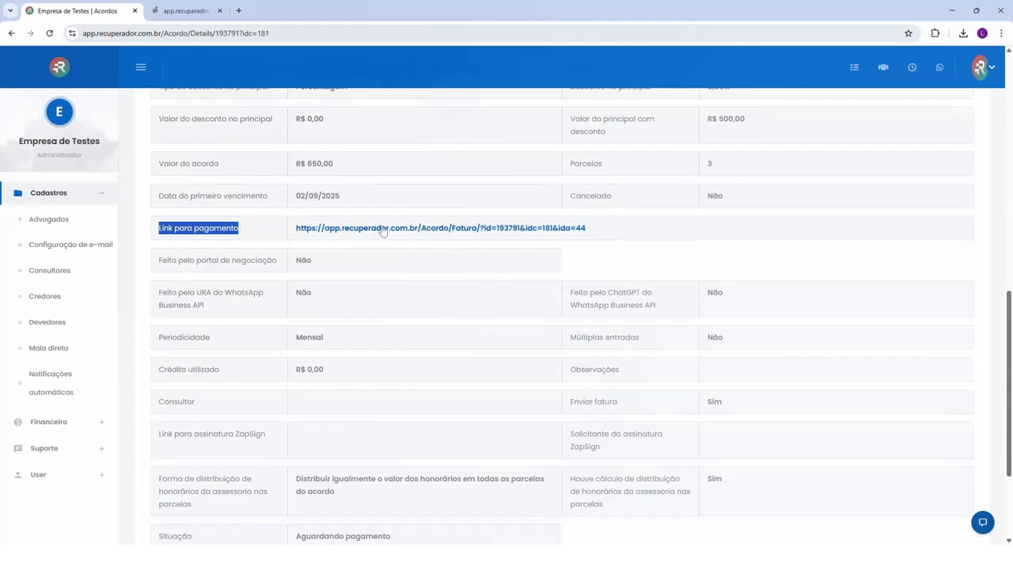
left_click(186, 11)
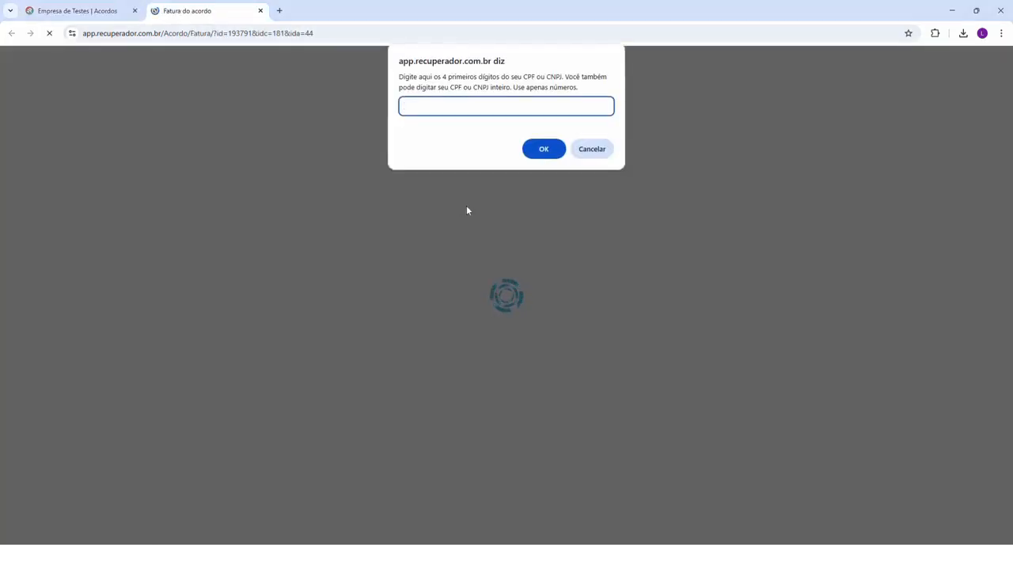
type("9999")
key("Return")
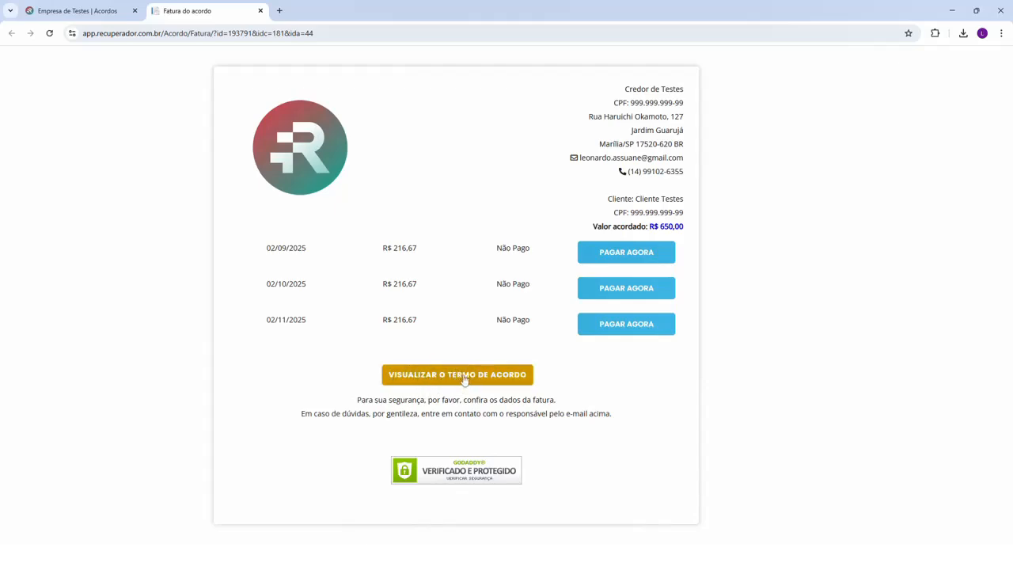
left_click(260, 11)
Open the agreement's installments and record a manual payment of 216,67 dated 26/08/2025 for installment 1/3
scroll(499, 303, "down", 3)
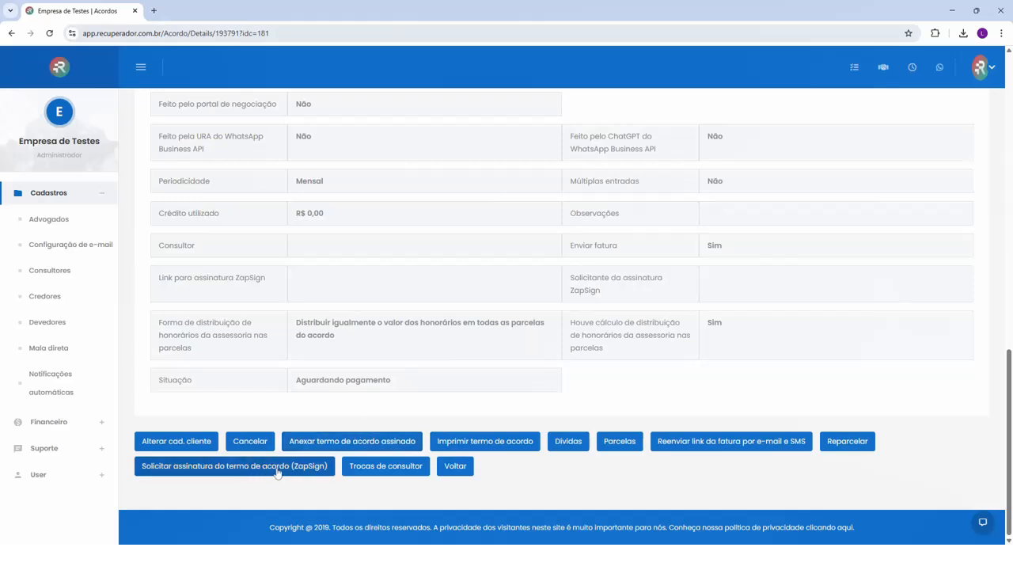
left_click(623, 448)
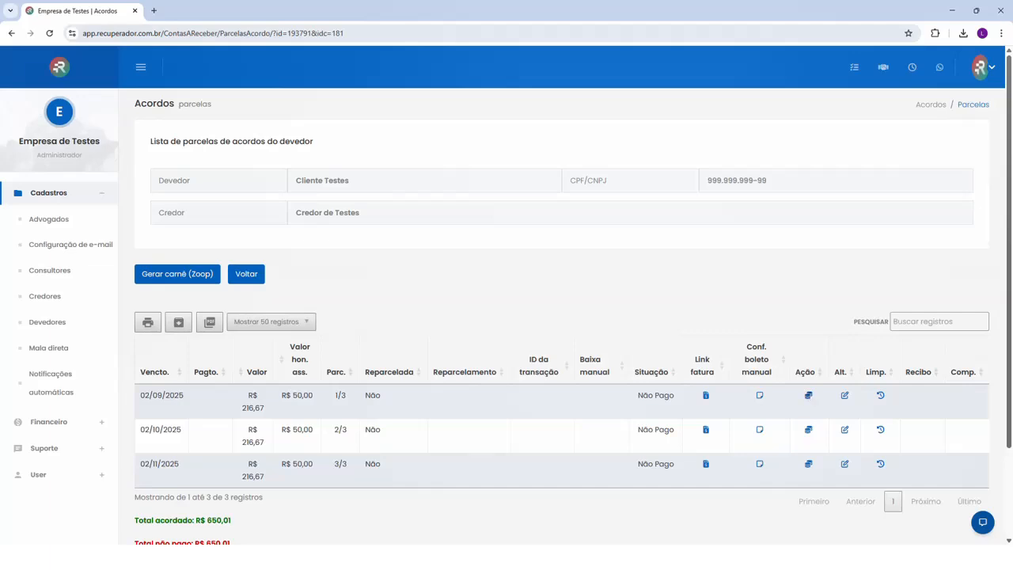
left_click(808, 396)
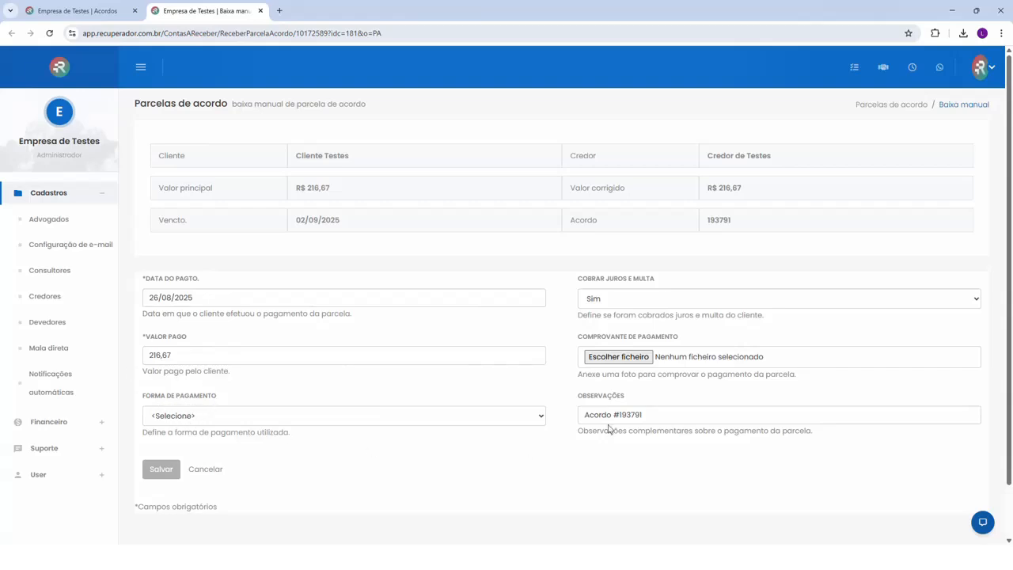
left_click(162, 469)
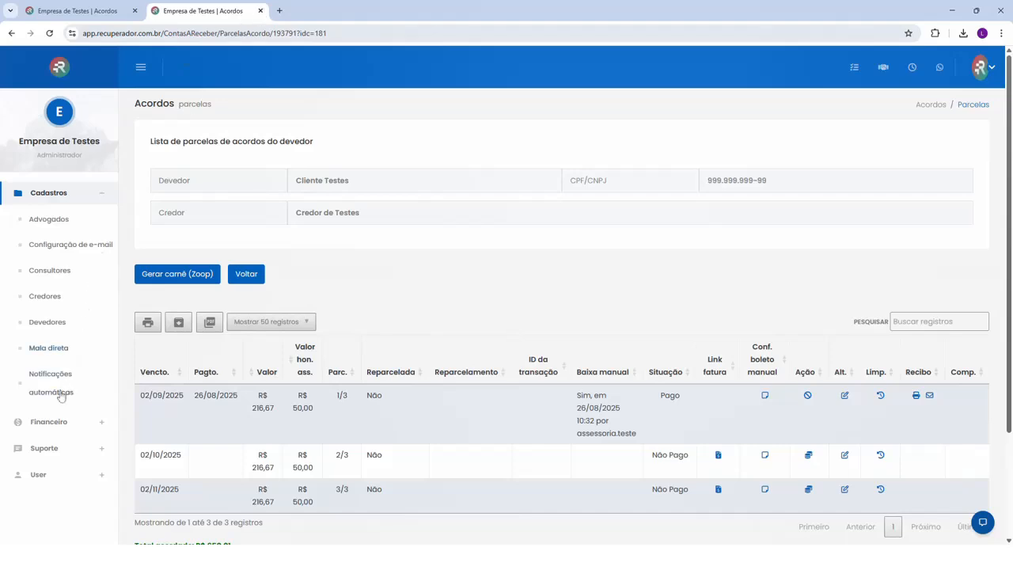
Open the financial report and review its search filters, related reports and payment totals
left_click(49, 422)
left_click(60, 297)
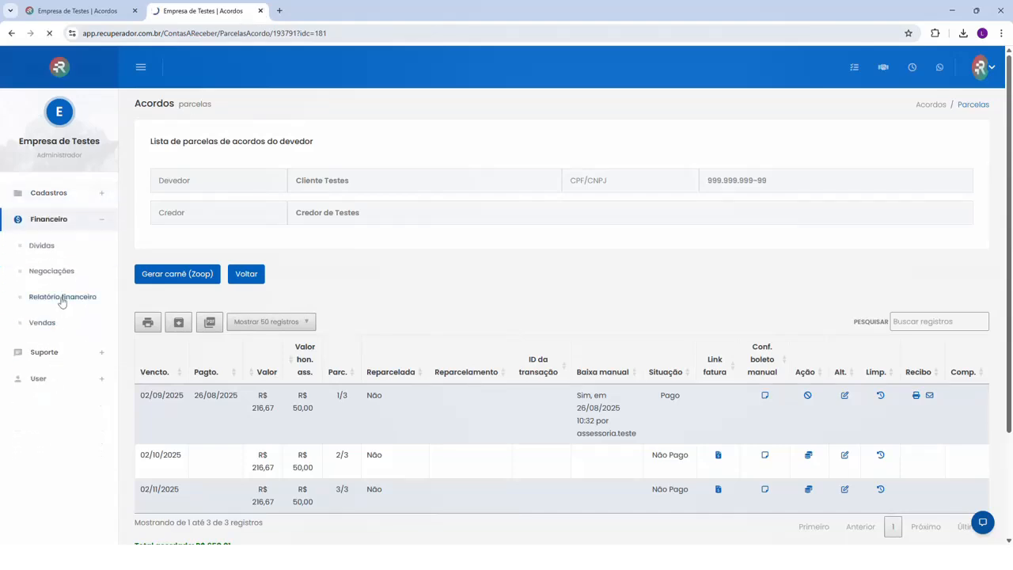
scroll(426, 378, "down", 1)
scroll(426, 377, "down", 3)
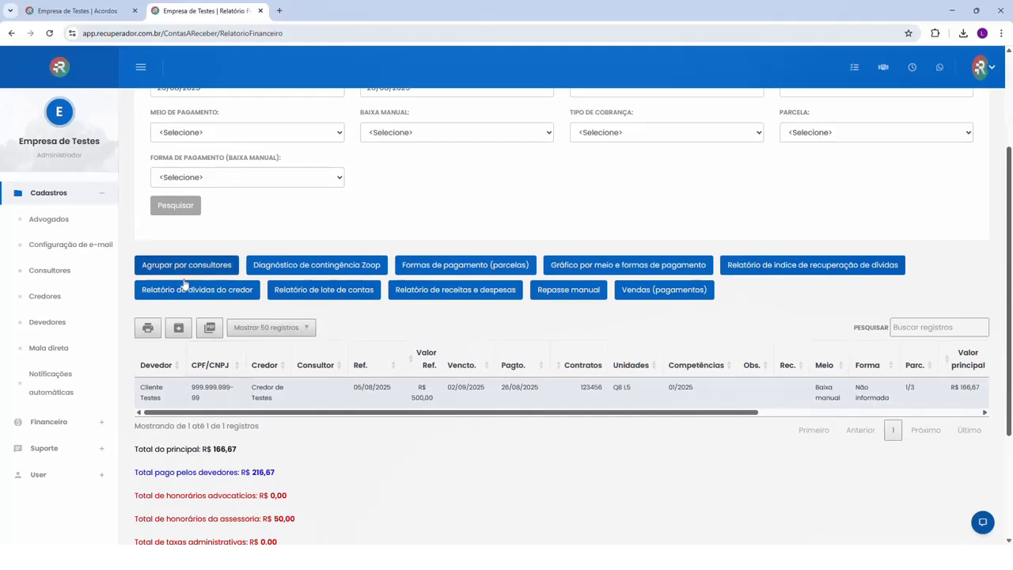
scroll(198, 288, "up", 3)
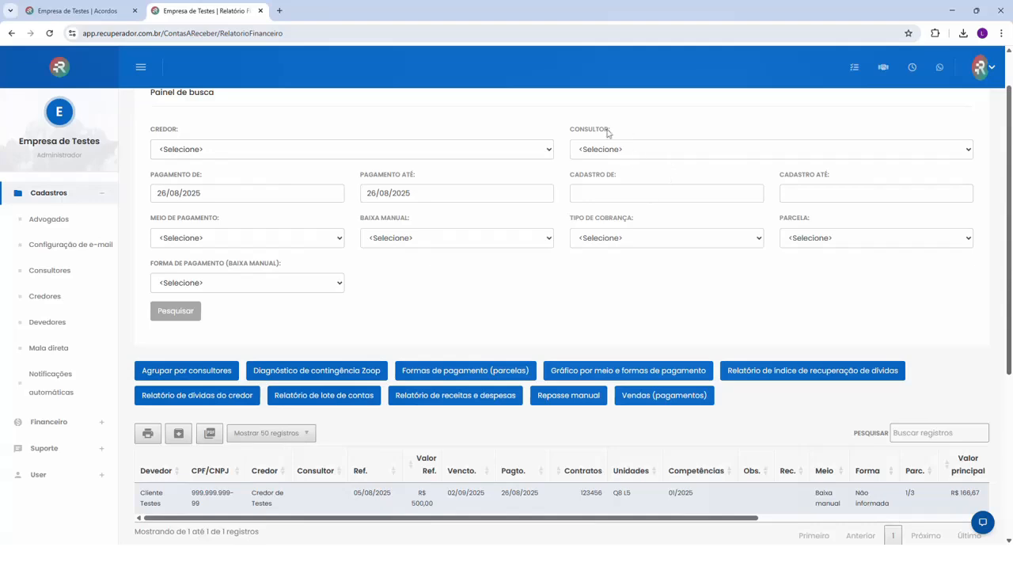
scroll(590, 265, "down", 2)
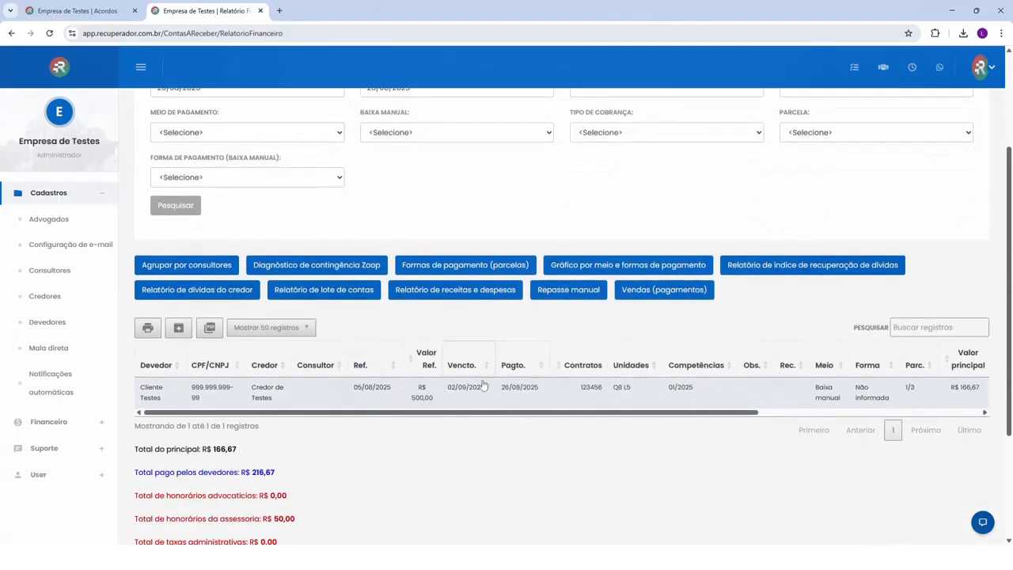
Examine the paid installment's payment date, amount paid and advisory fee across the financial report's columns
left_click_drag(456, 419, 593, 412)
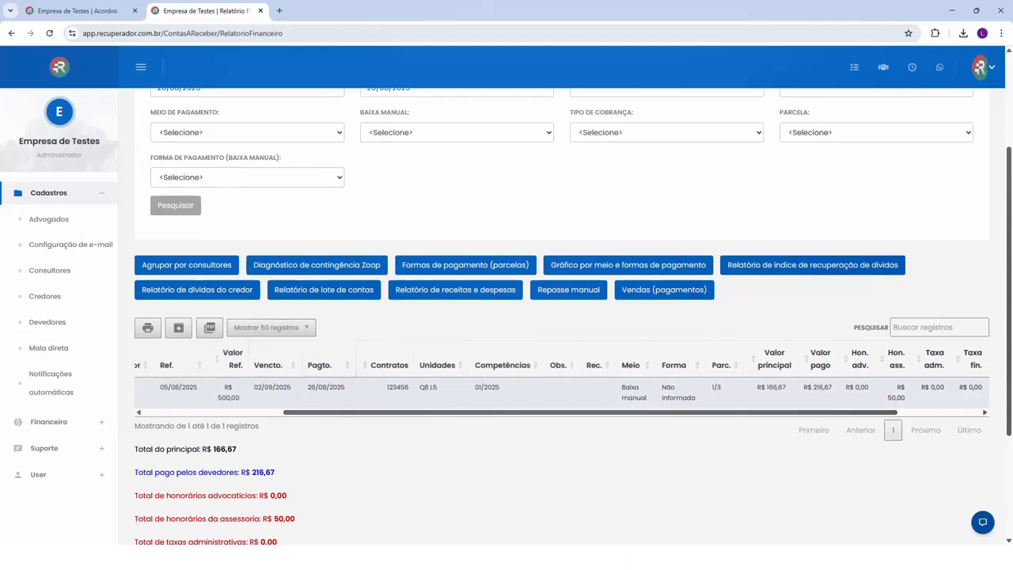
left_click_drag(309, 387, 336, 387)
left_click_drag(500, 418, 341, 396)
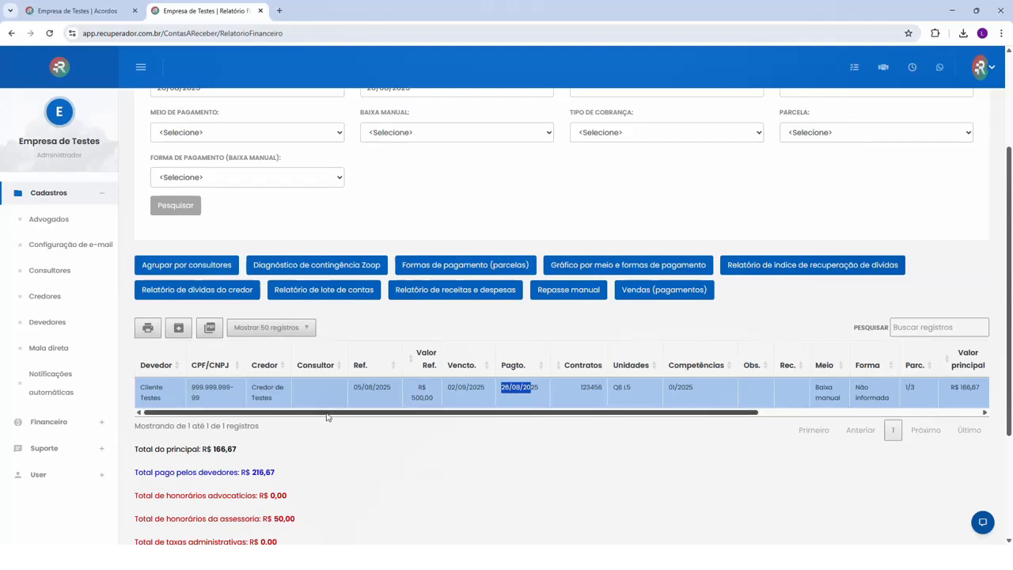
left_click_drag(327, 418, 600, 438)
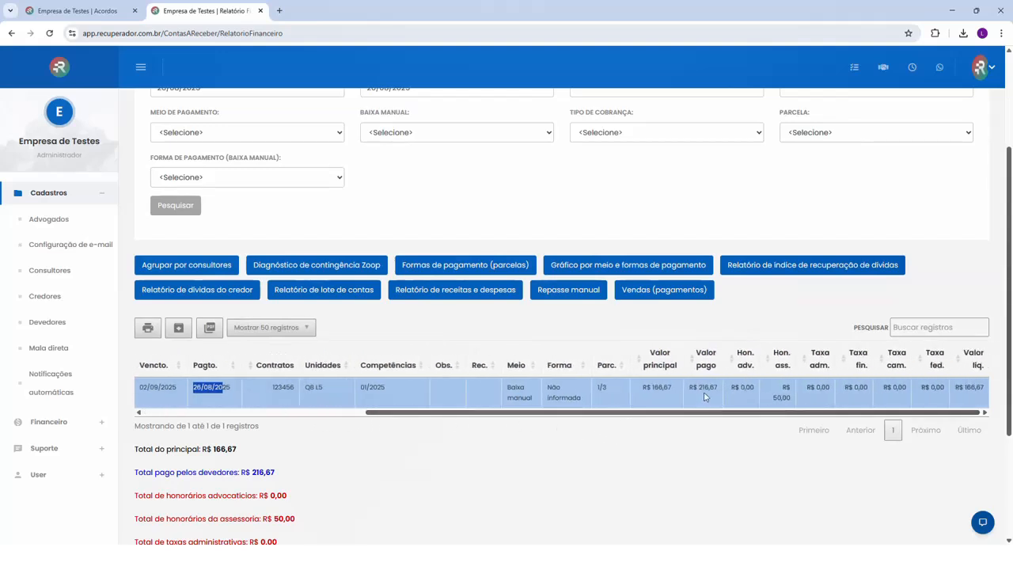
left_click_drag(698, 387, 796, 403)
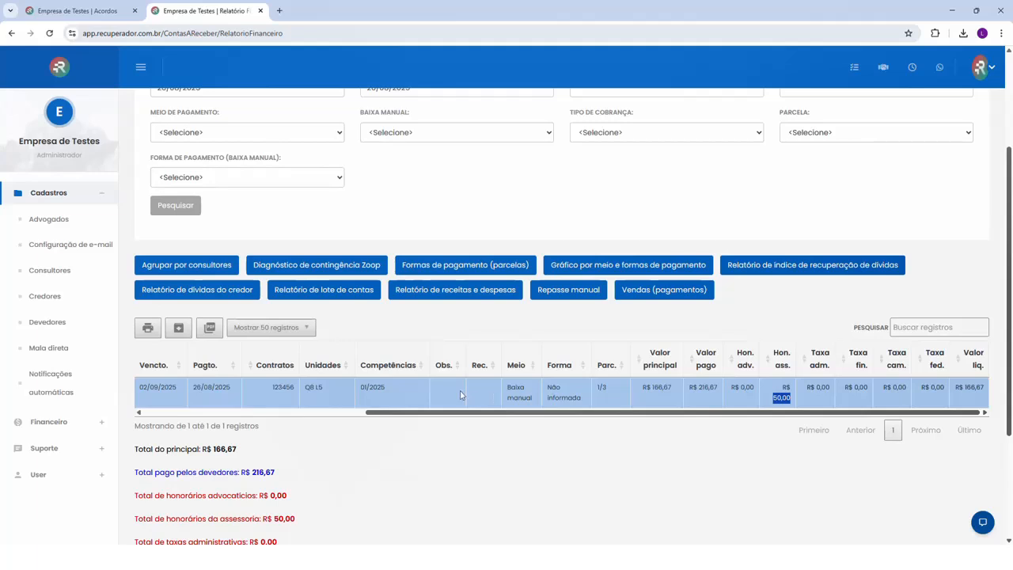
Generate the account batch report for Credor de Testes, view its printable version and close it
left_click(316, 291)
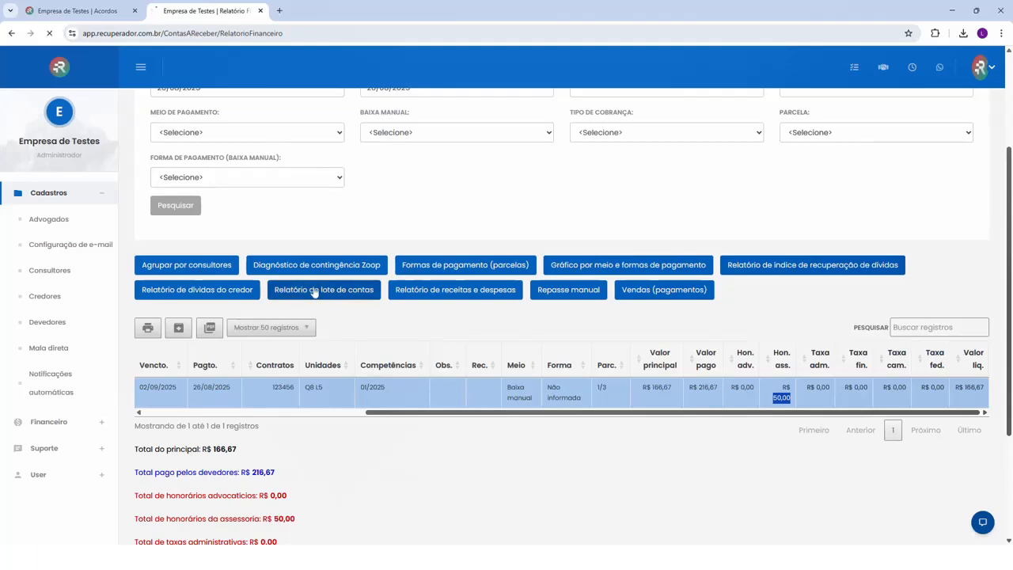
left_click(240, 207)
left_click(217, 232)
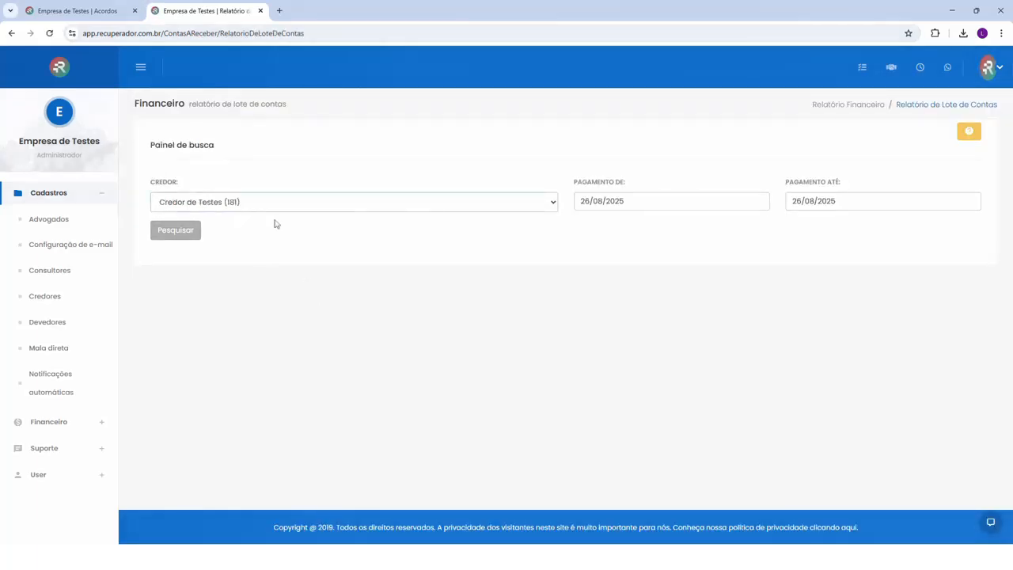
left_click(183, 230)
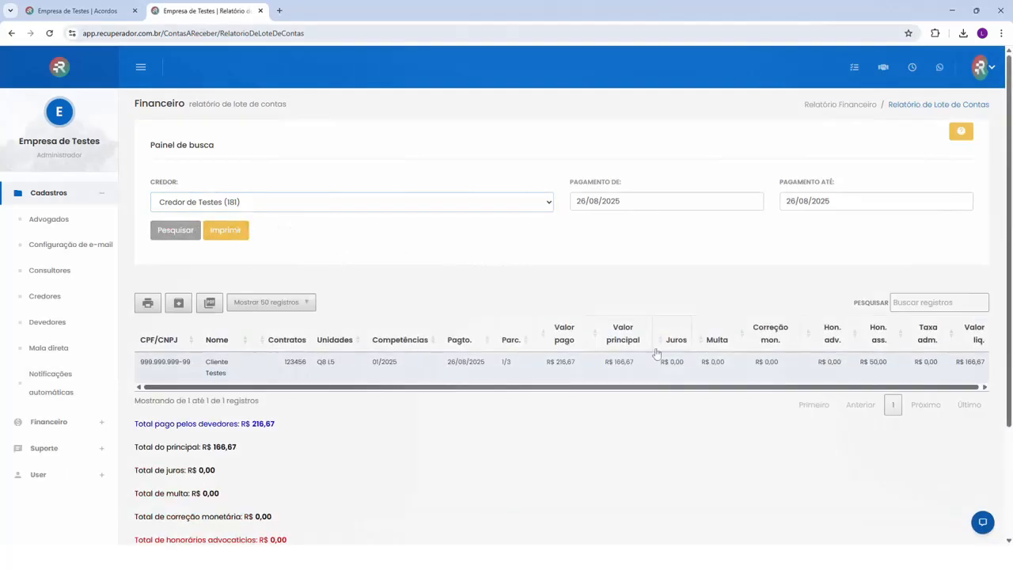
left_click(226, 230)
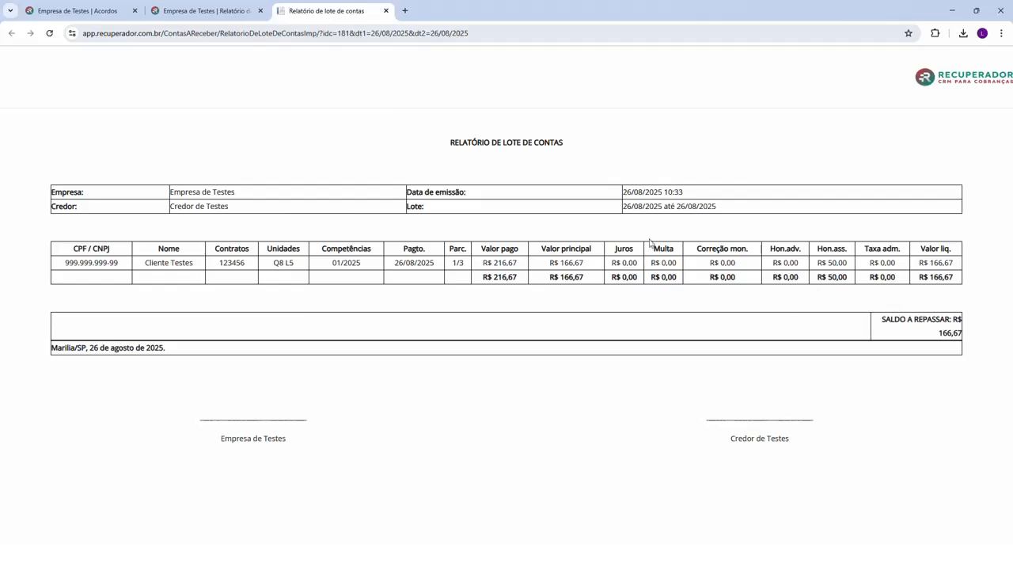
left_click(385, 10)
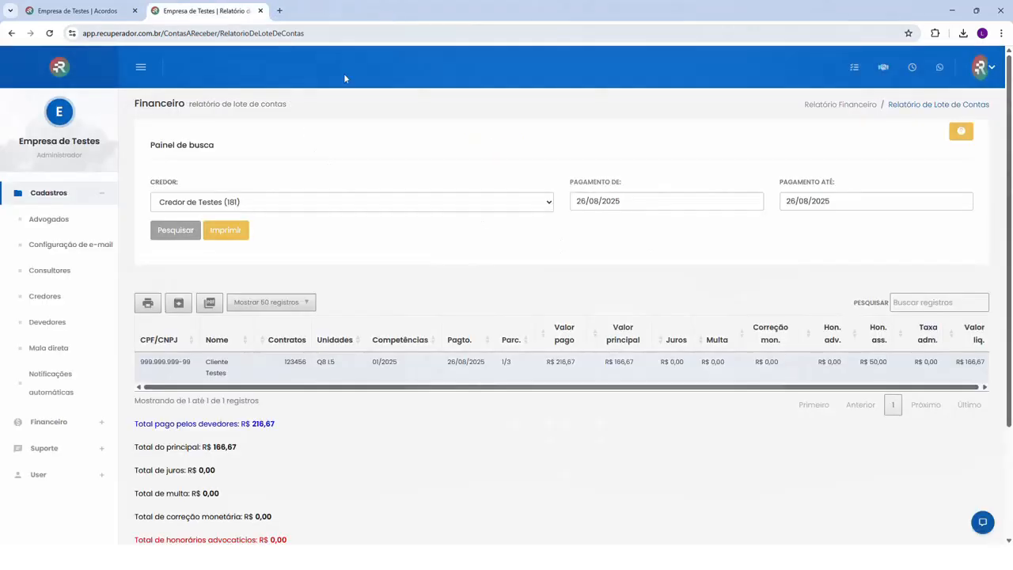
Return to the agreement's refreshed installment list and reverse the payment of installment 1/3
left_click(261, 12)
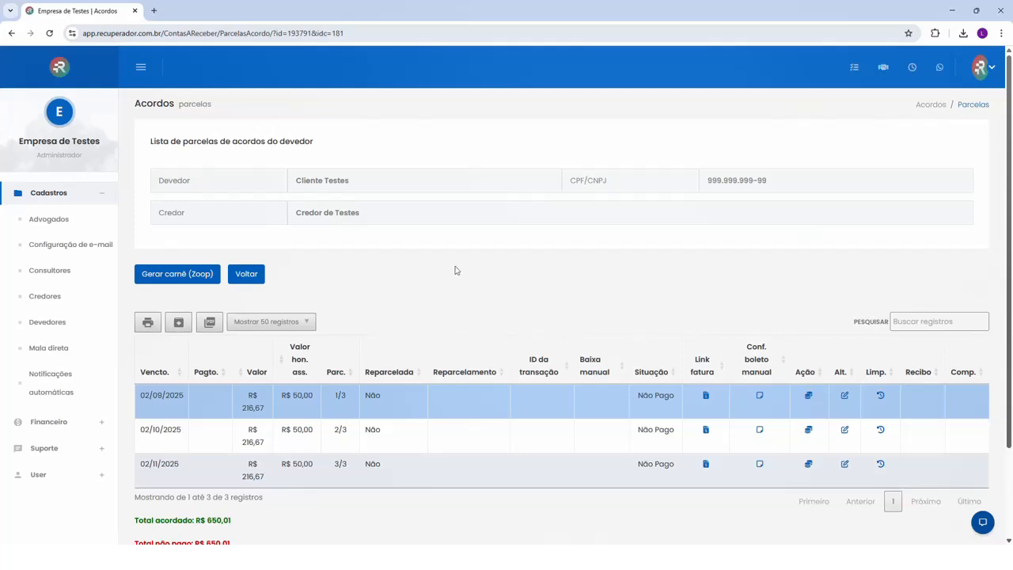
key("F5")
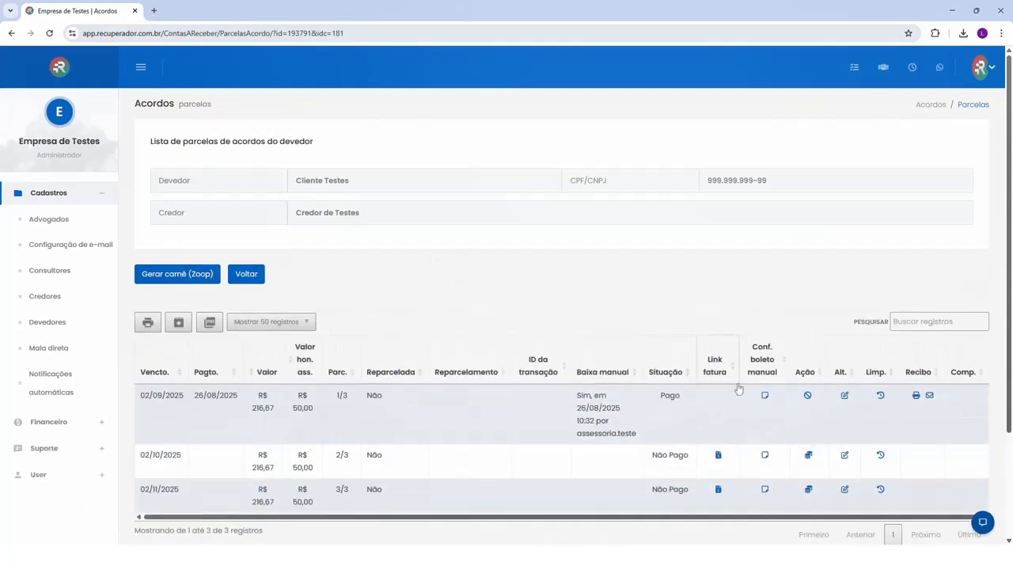
left_click(807, 395)
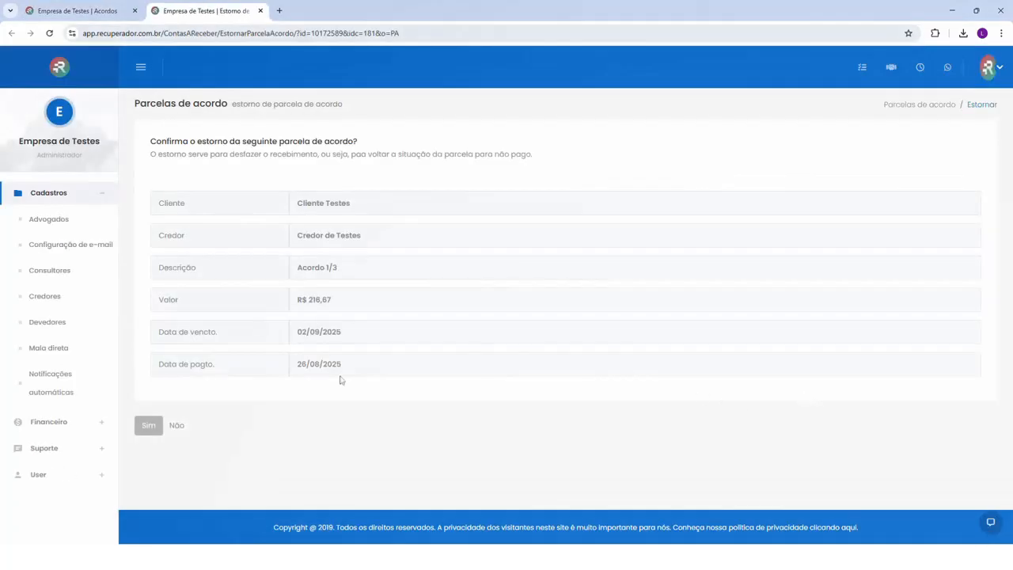
left_click(149, 425)
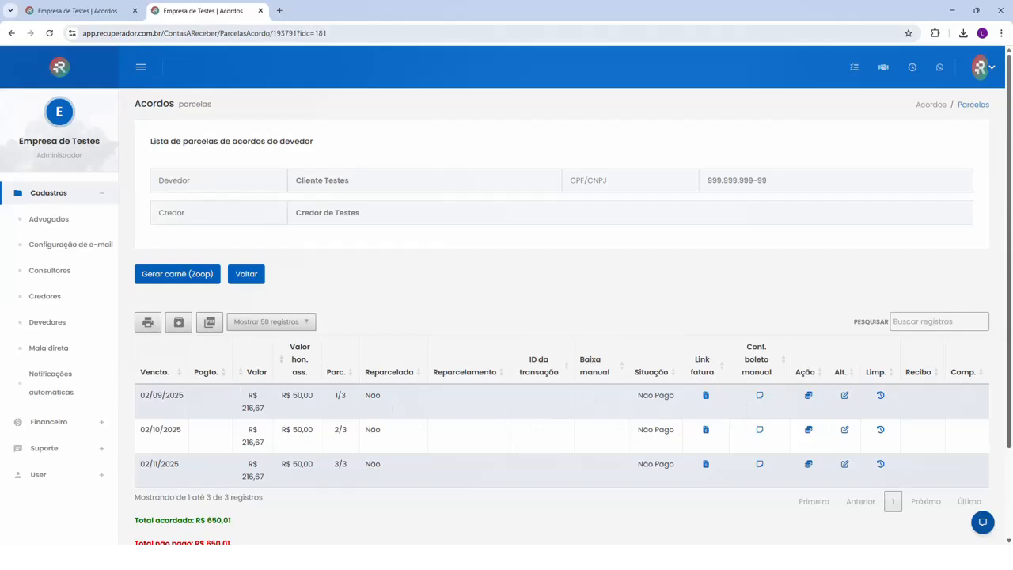
Go back to the agreement's details and cancel the agreement with the reason "Demonstração"
left_click(253, 277)
scroll(369, 293, "down", 10)
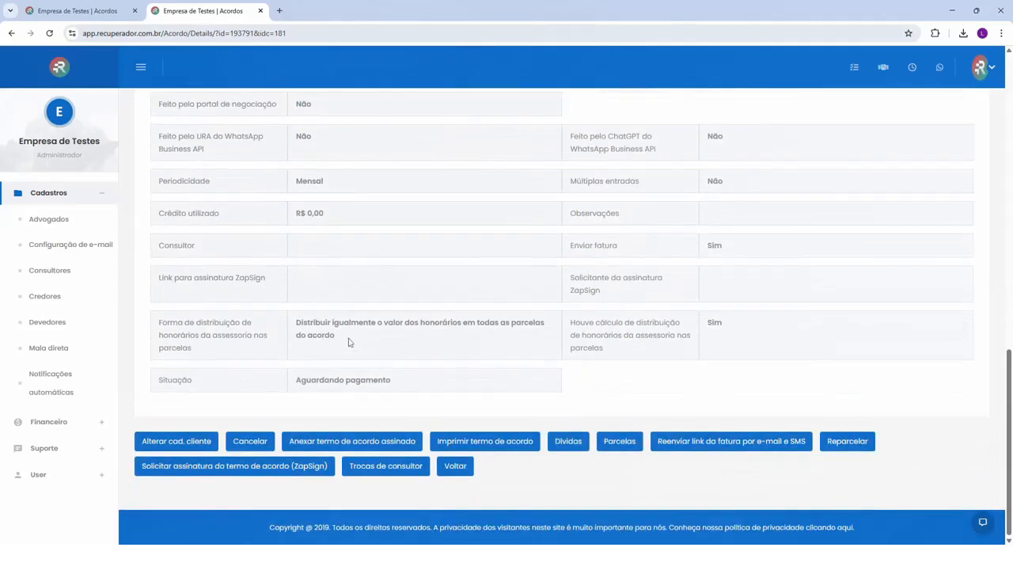
left_click(253, 441)
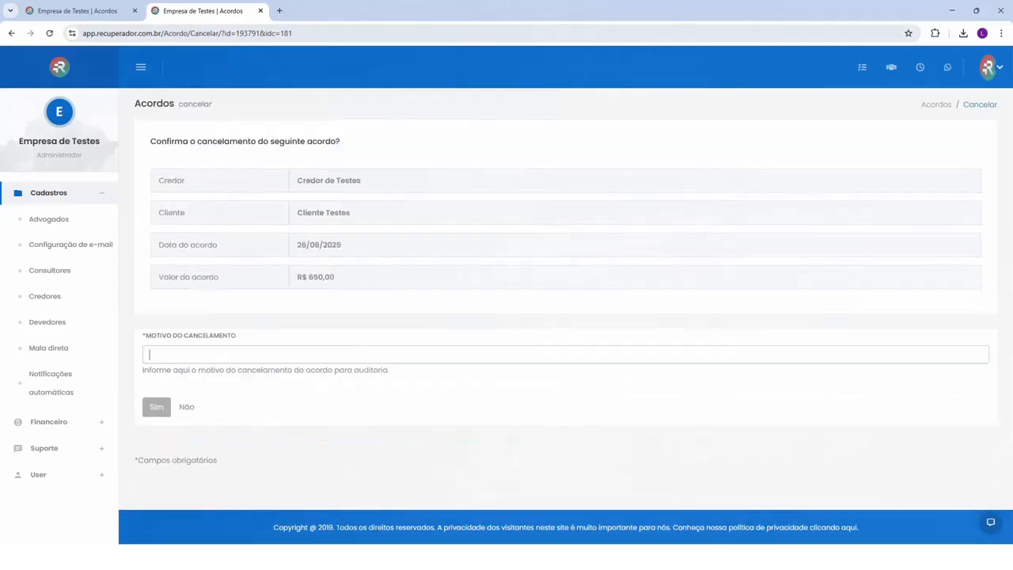
left_click(217, 354)
type("Demonstração")
left_click(165, 408)
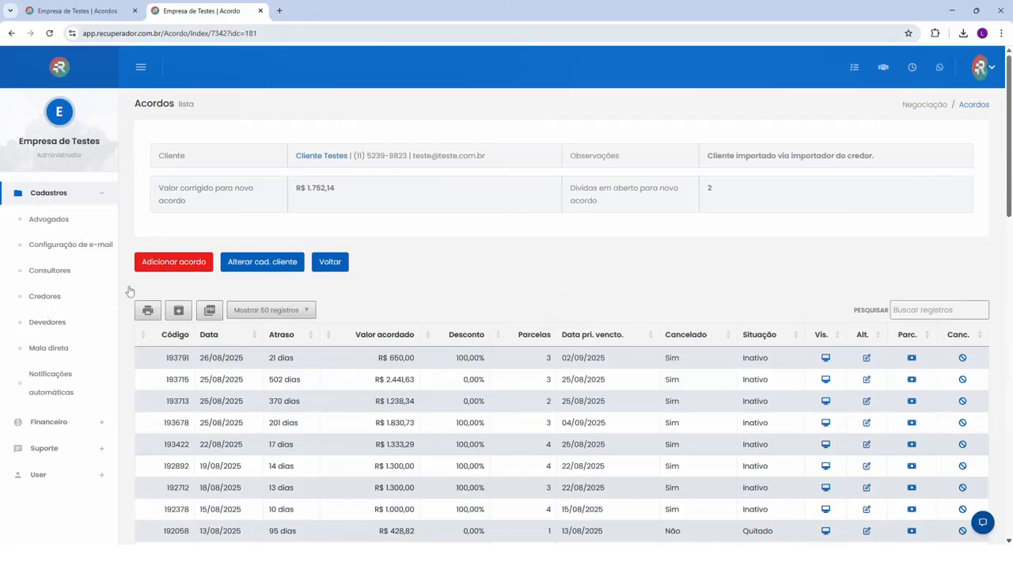
Open the list of consultants
left_click(46, 272)
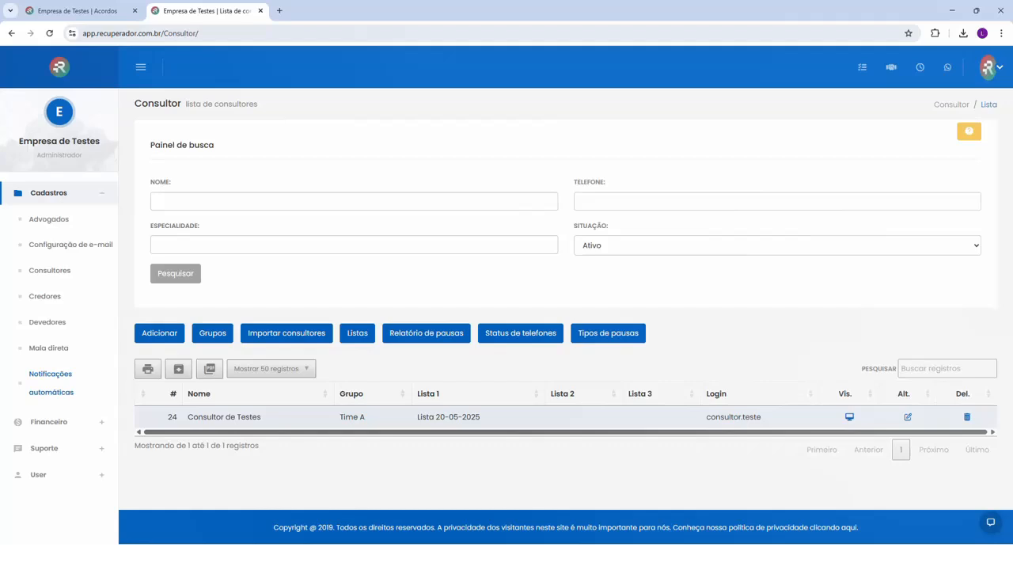
Open the financial report page in the Financeiro area
left_click(50, 381)
left_click(49, 422)
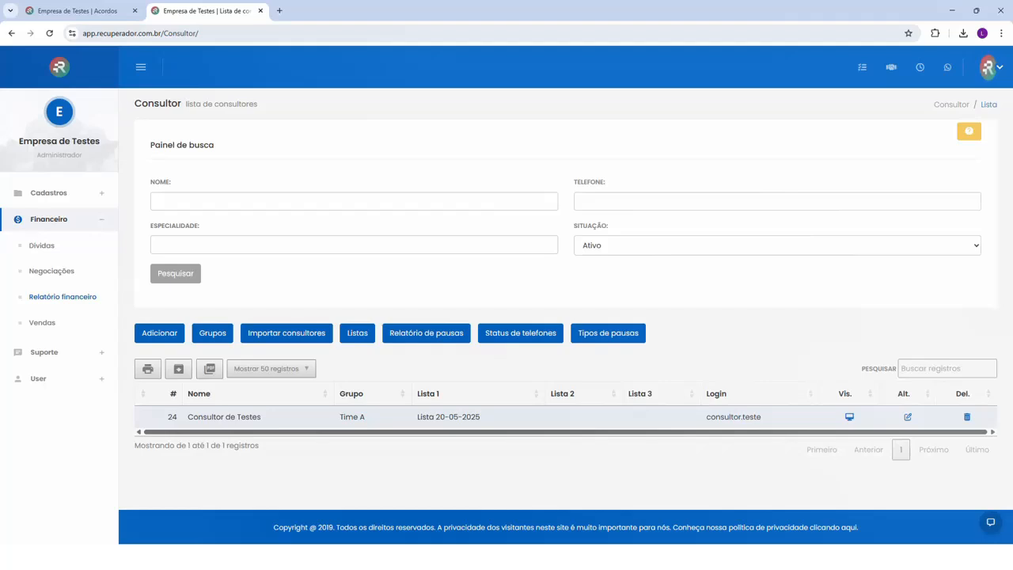
left_click(57, 297)
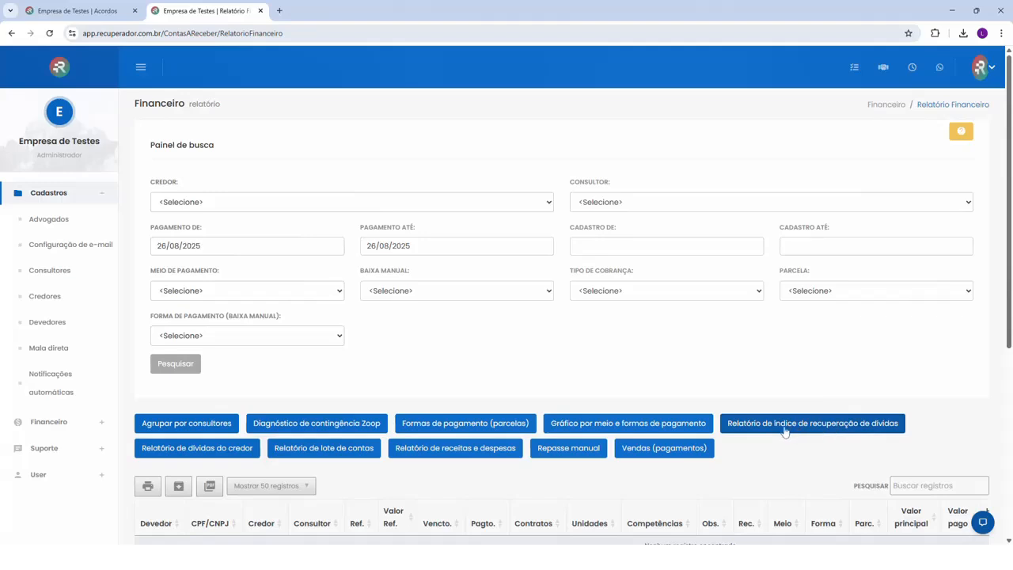
Open the list of negotiations and review its search filters, report options and the records for 26/08/2025
left_click(55, 422)
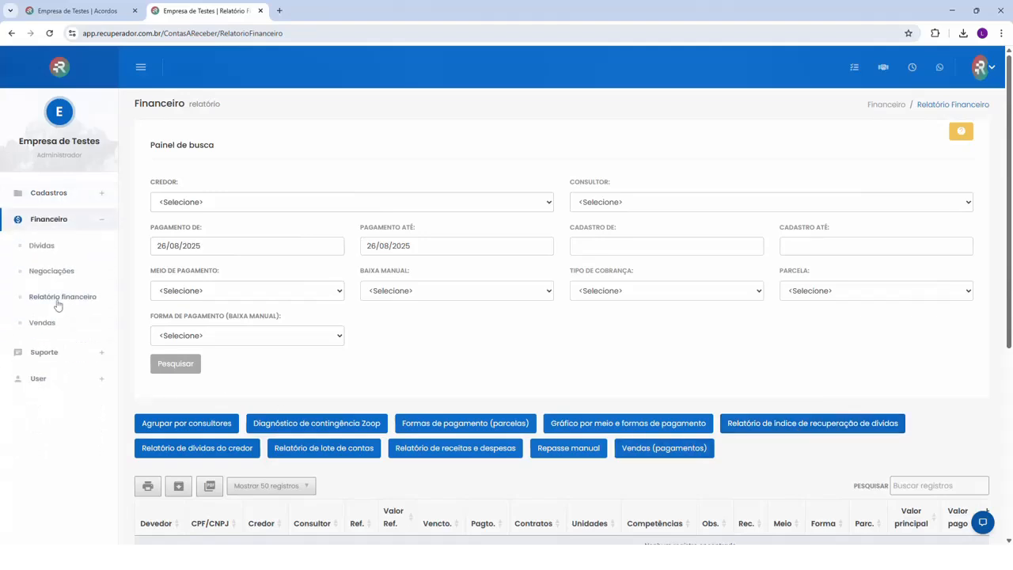
left_click(60, 272)
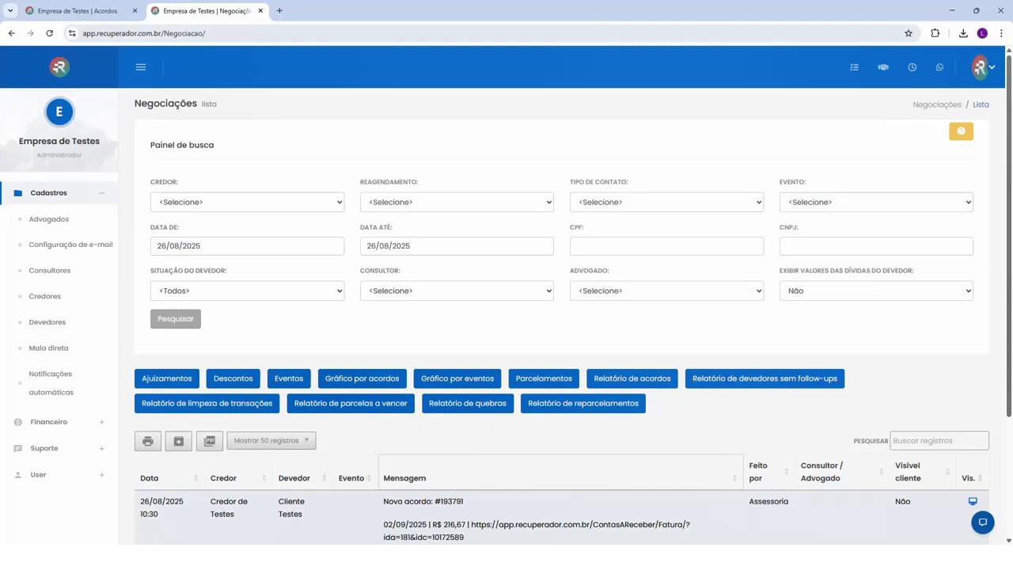
scroll(423, 491, "down", 3)
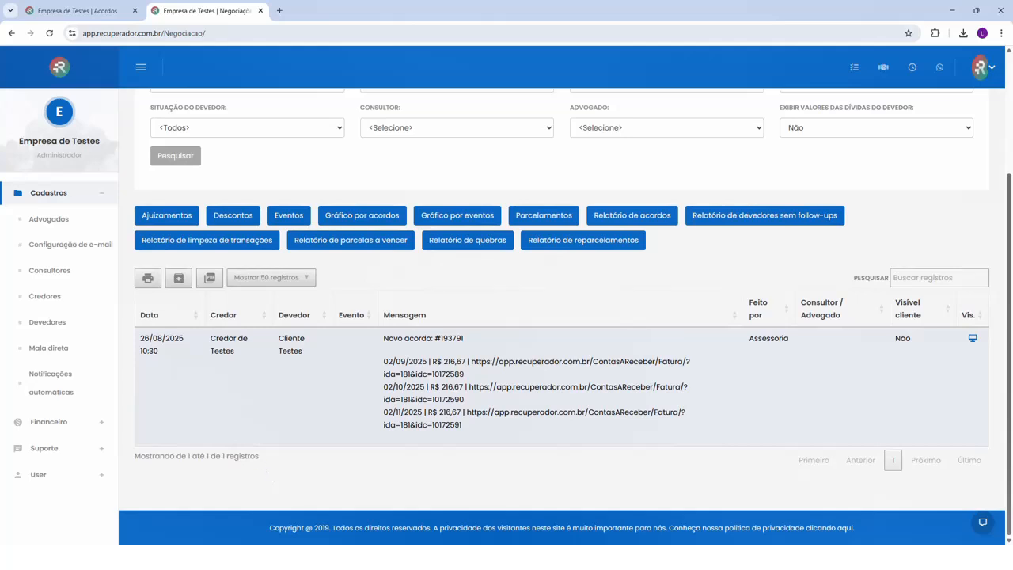
left_click_drag(222, 457, 263, 462)
scroll(379, 489, "up", 1)
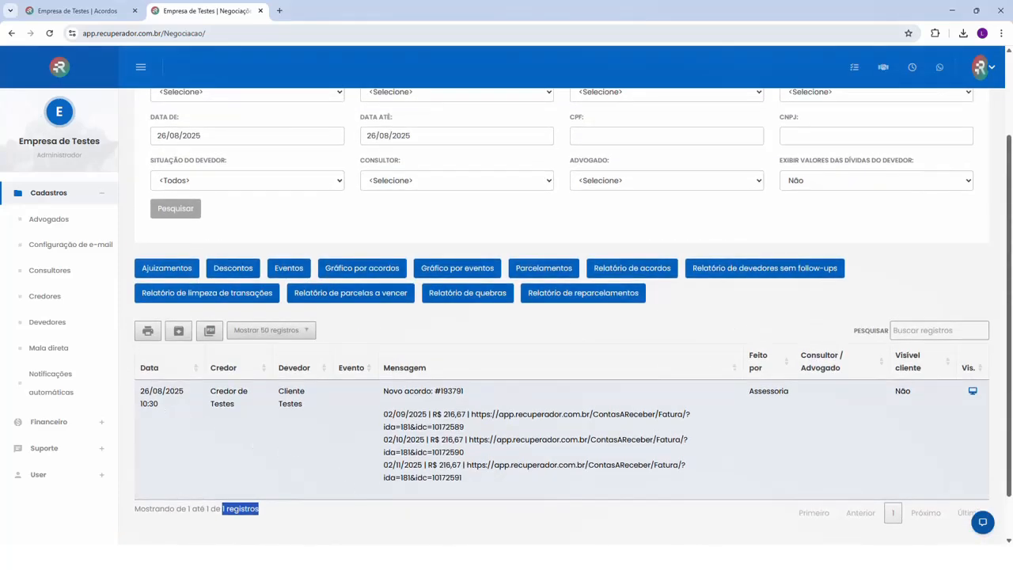
scroll(406, 422, "up", 2)
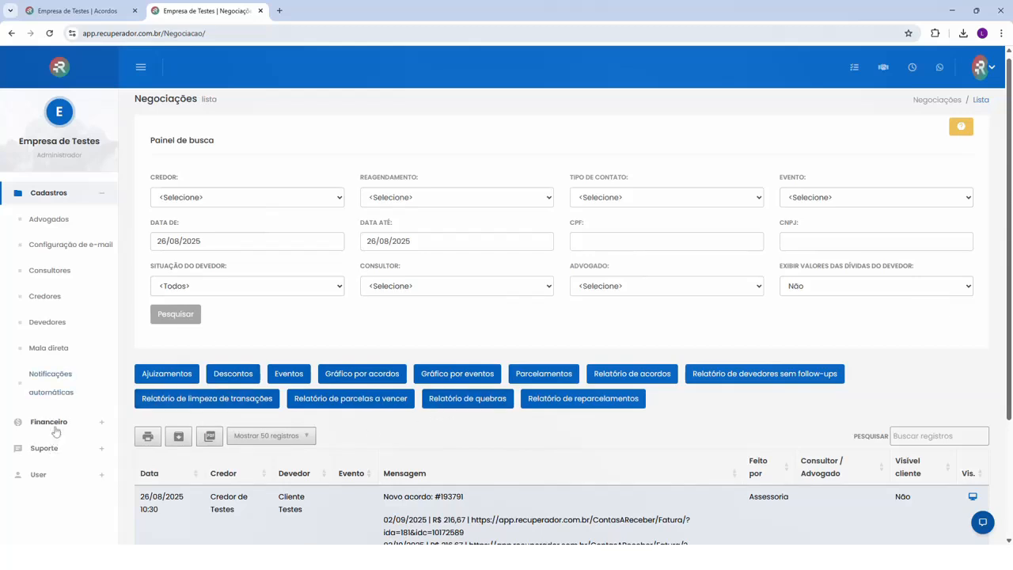
From the creditors list, generate the creditor dashboard for Credor de Testes covering 01/08/2025 to 26/08/2025
left_click(42, 298)
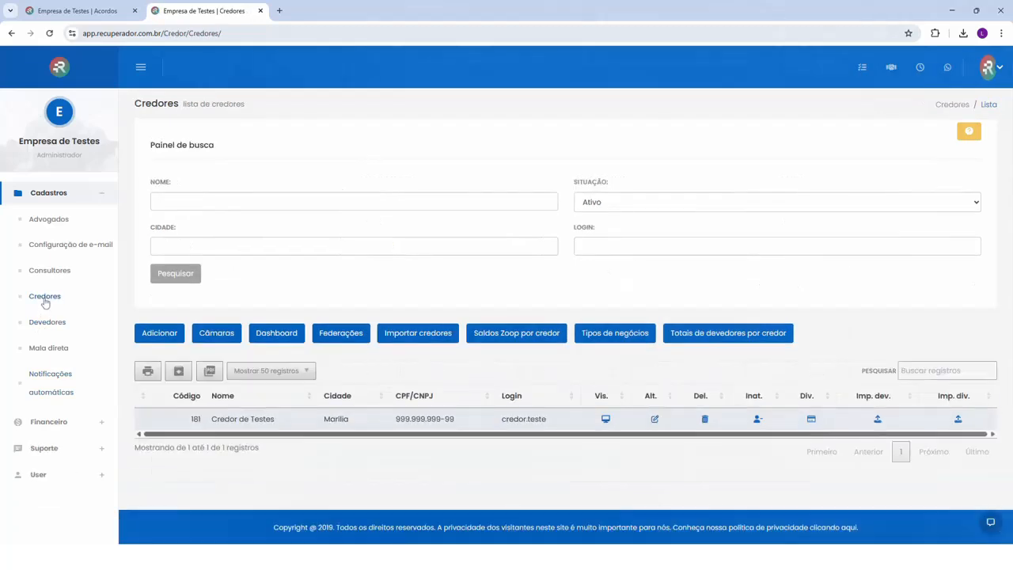
left_click(276, 334)
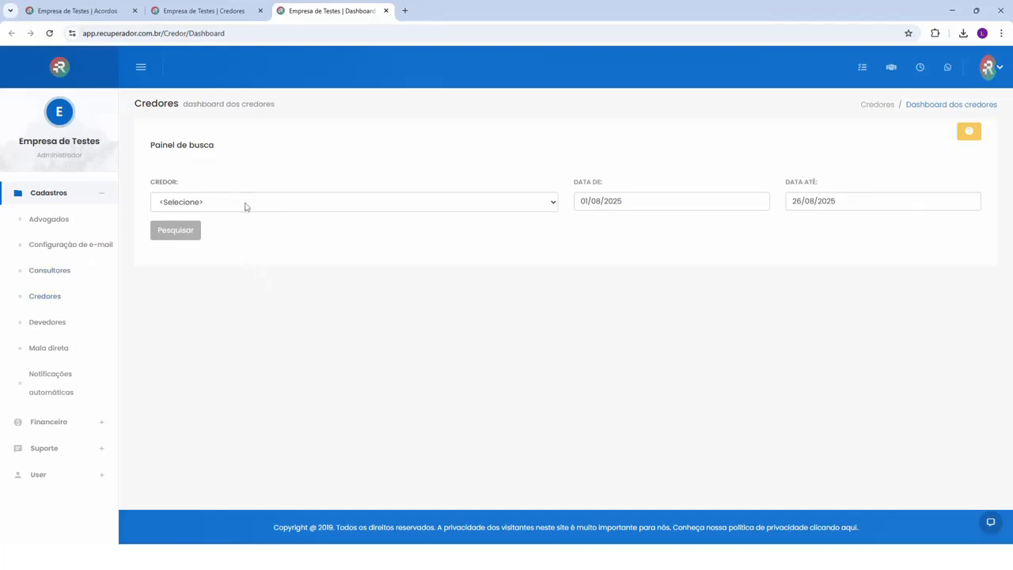
left_click(246, 207)
left_click(233, 219)
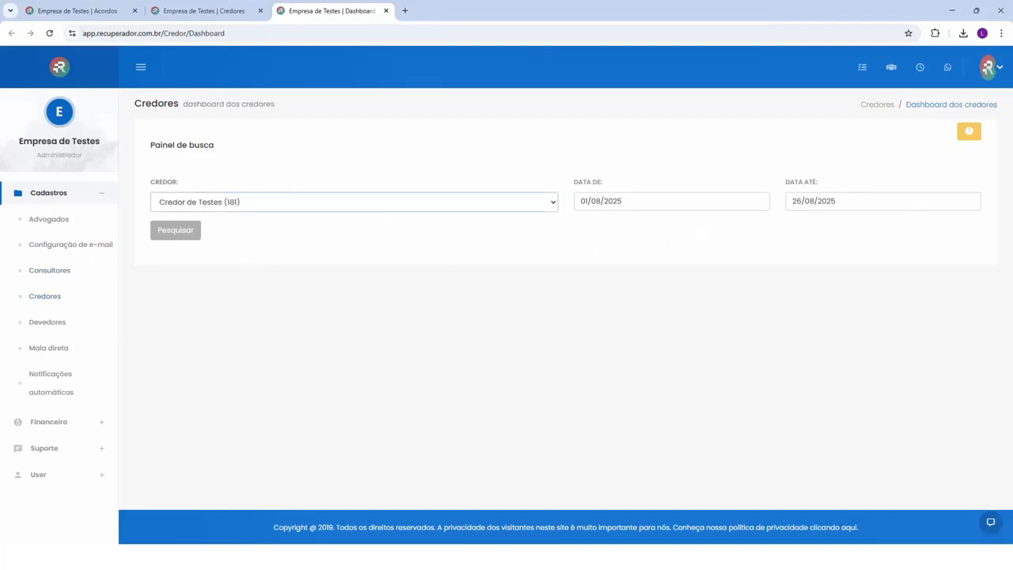
left_click(178, 235)
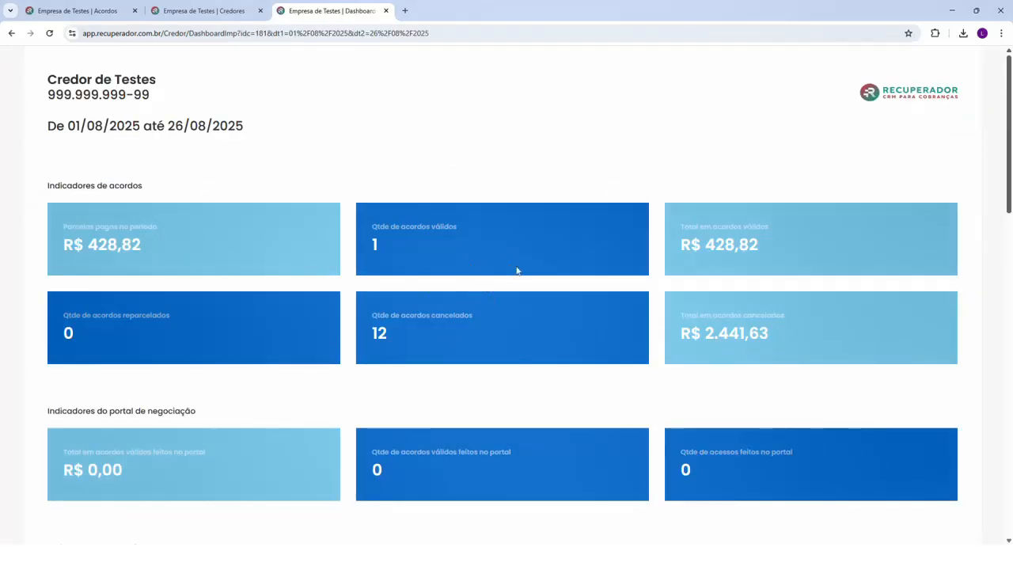
Review the creditor dashboard's agreement, negotiation, sales and general indicators and its charts, and close it
scroll(547, 259, "down", 3)
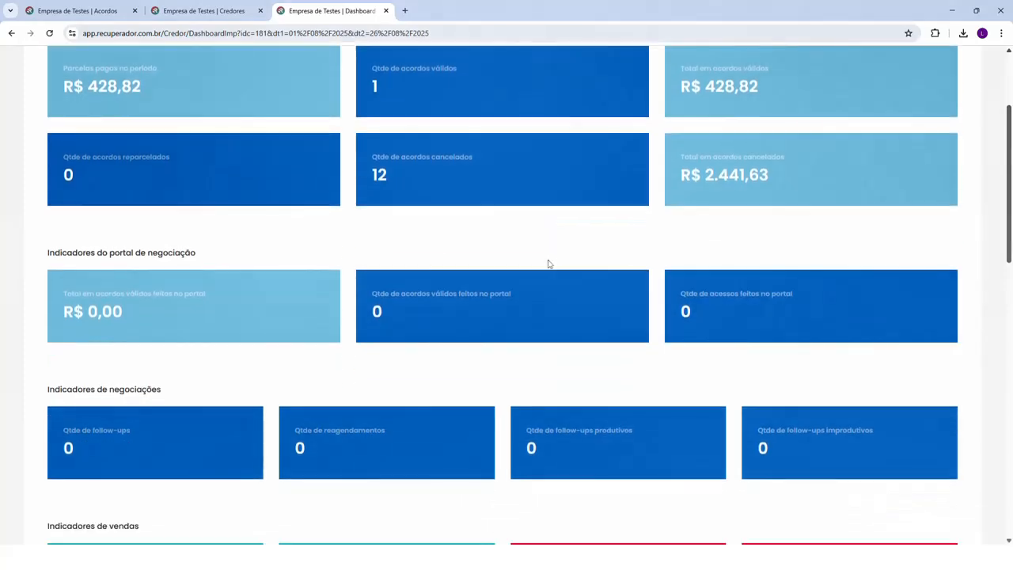
scroll(549, 263, "down", 3)
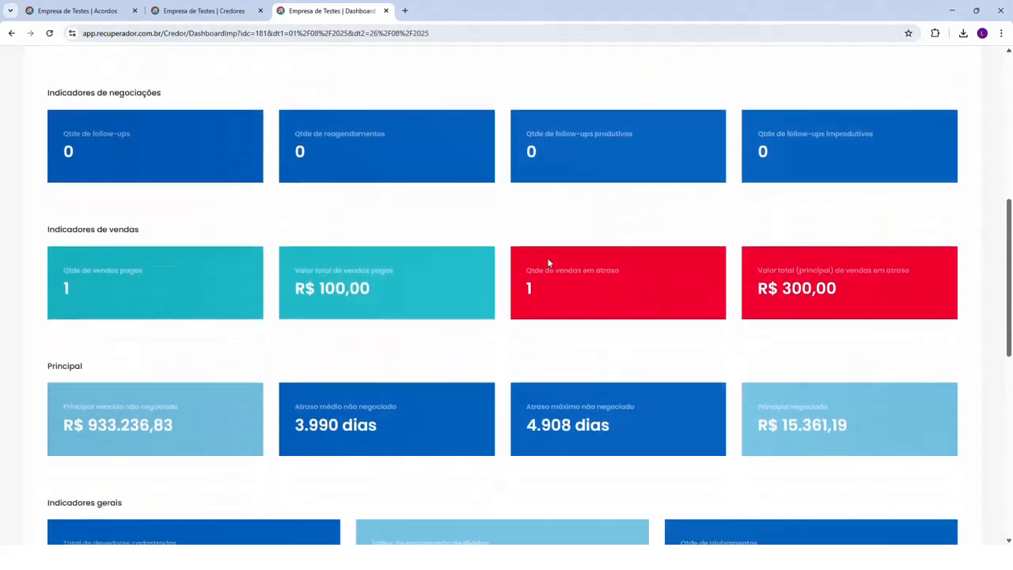
scroll(549, 263, "down", 5)
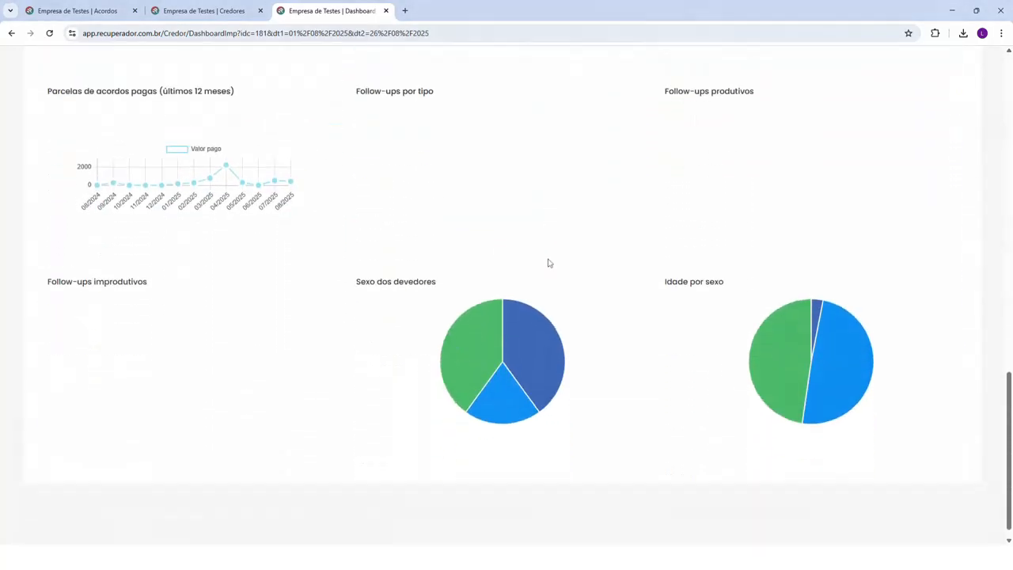
scroll(547, 264, "up", 15)
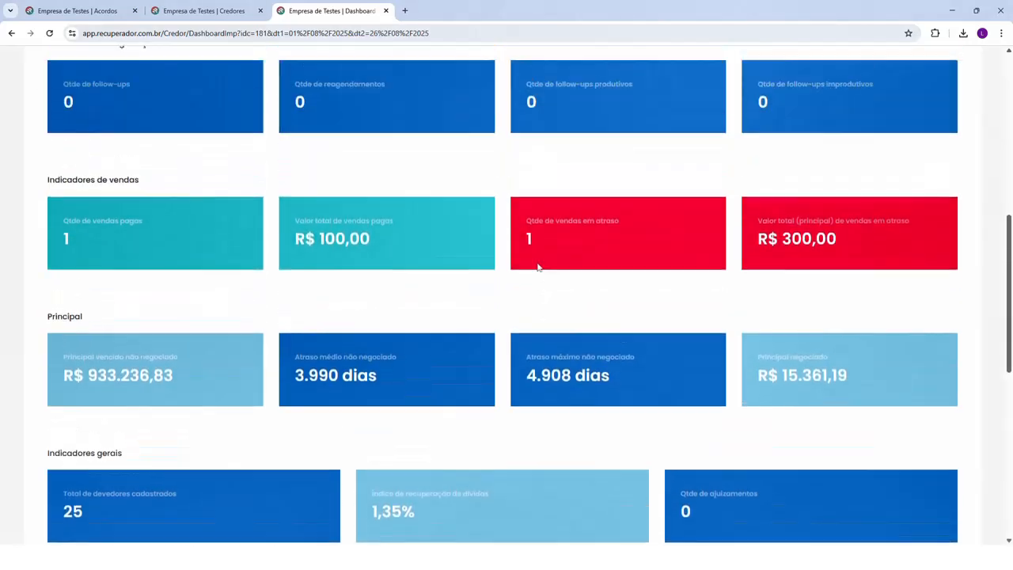
scroll(536, 268, "up", 2)
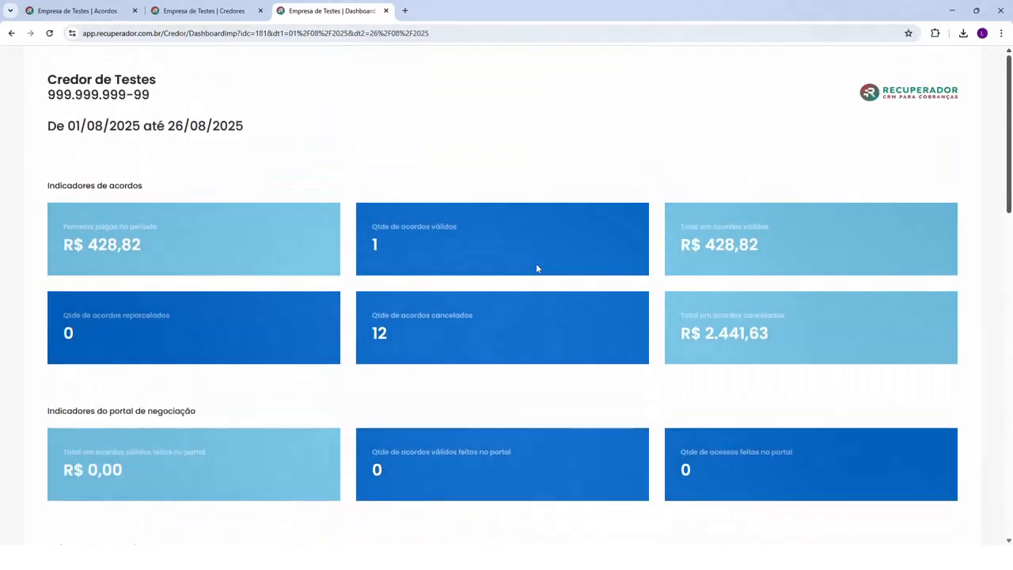
left_click(385, 10)
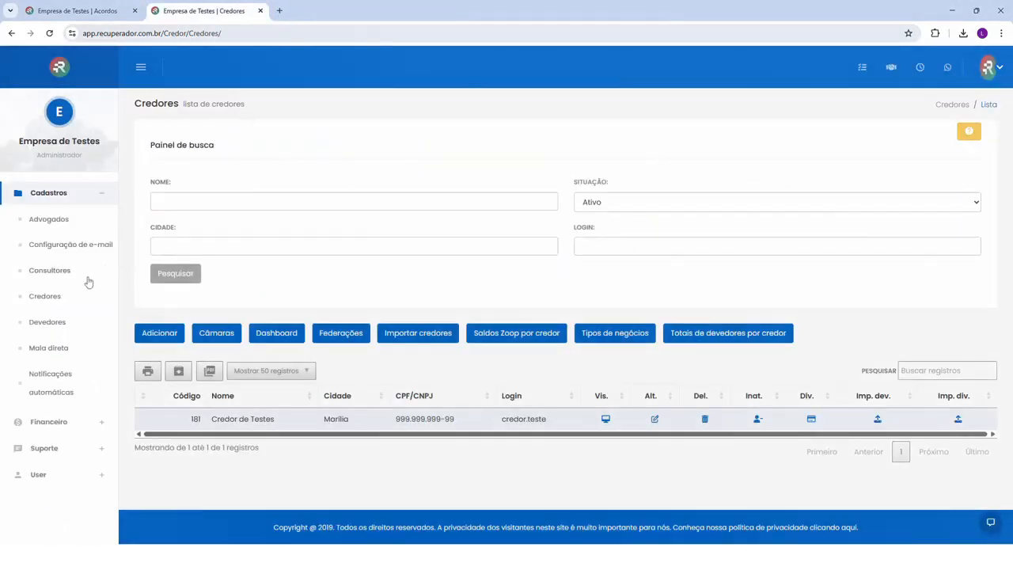
Search the debtors for the test client by CPF and open that client's negotiations
left_click(50, 323)
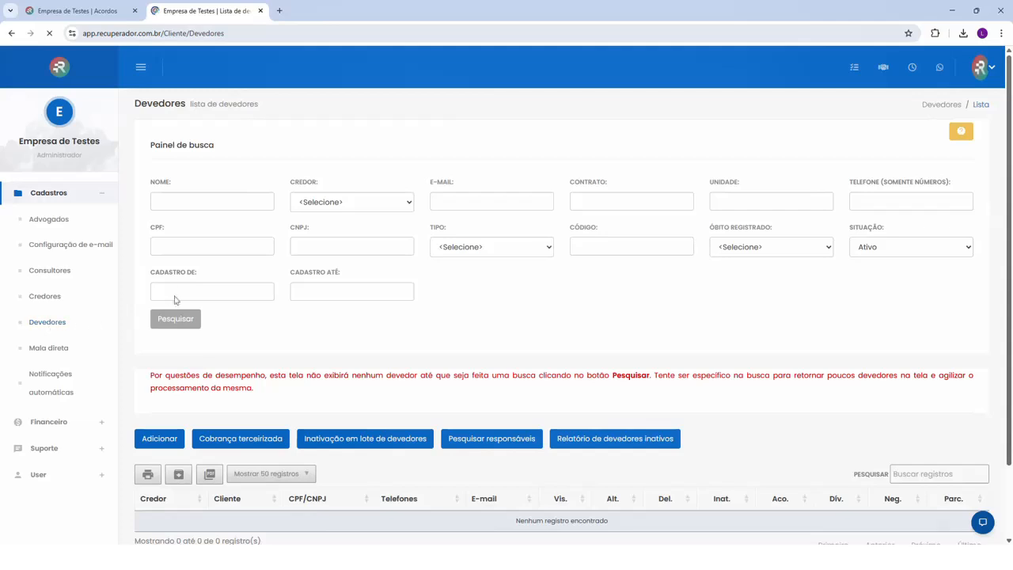
left_click(194, 247)
left_click(201, 271)
left_click(192, 321)
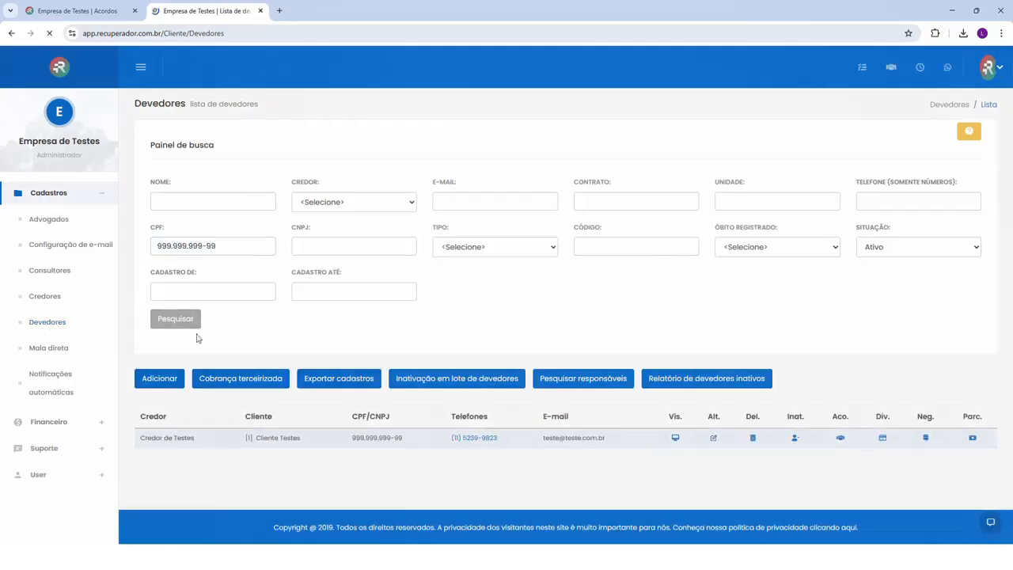
left_click(916, 463)
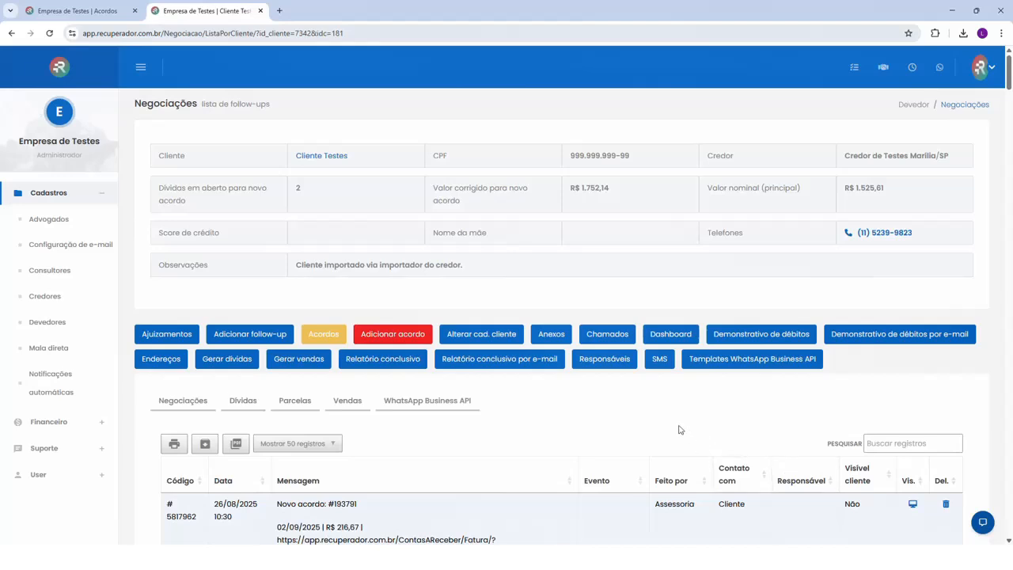
Open the test client's dashboard, examine its debt, agreement, sales and follow-up indicators, and close it
left_click(676, 336)
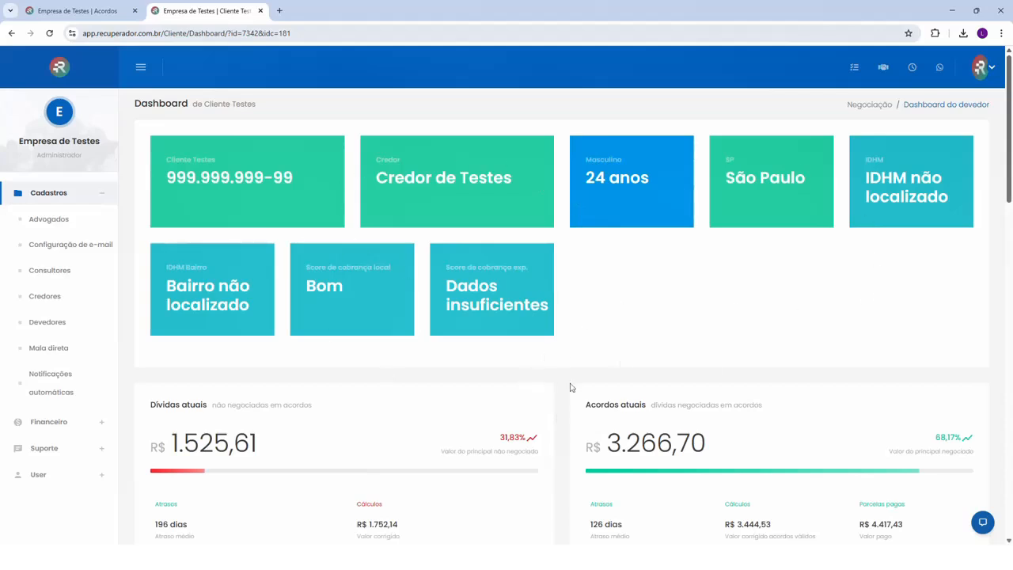
scroll(570, 387, "down", 4)
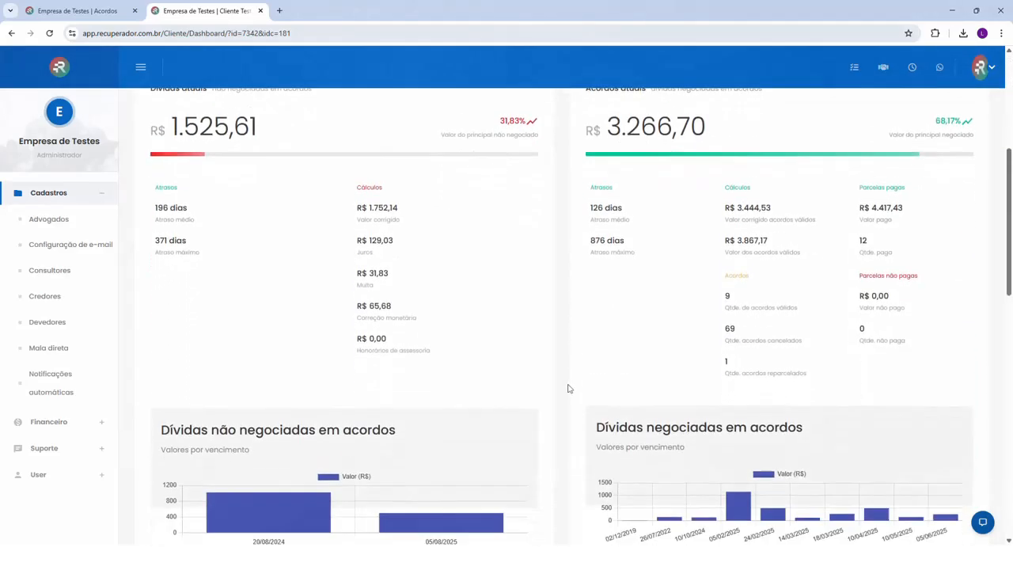
scroll(567, 388, "down", 3)
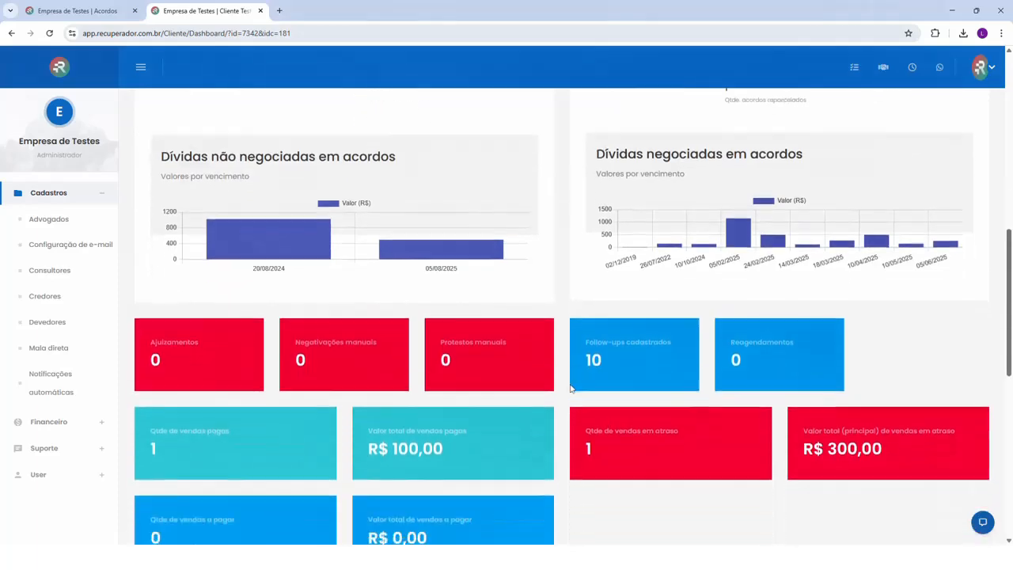
scroll(570, 387, "down", 5)
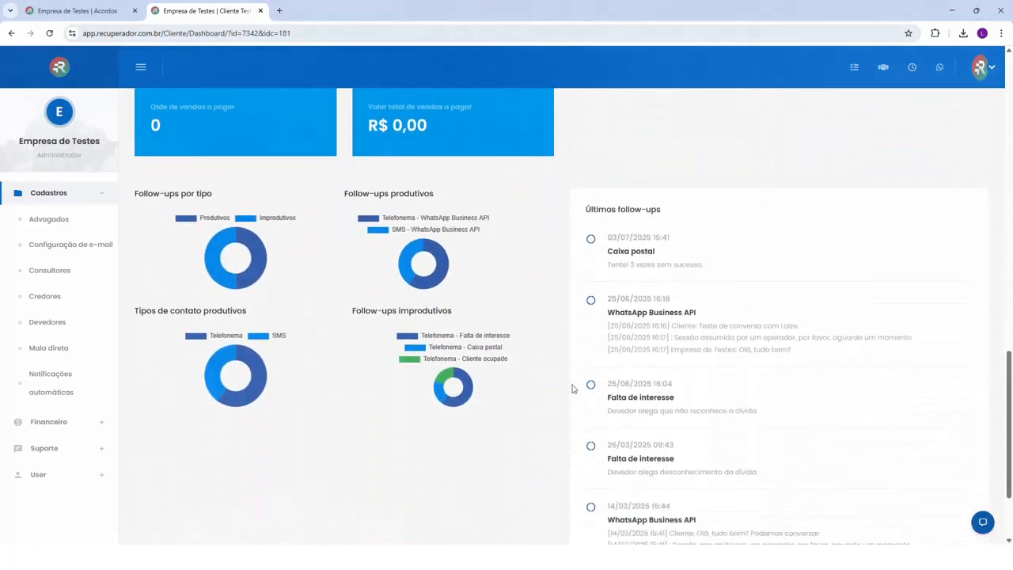
scroll(573, 387, "down", 2)
scroll(575, 392, "up", 1)
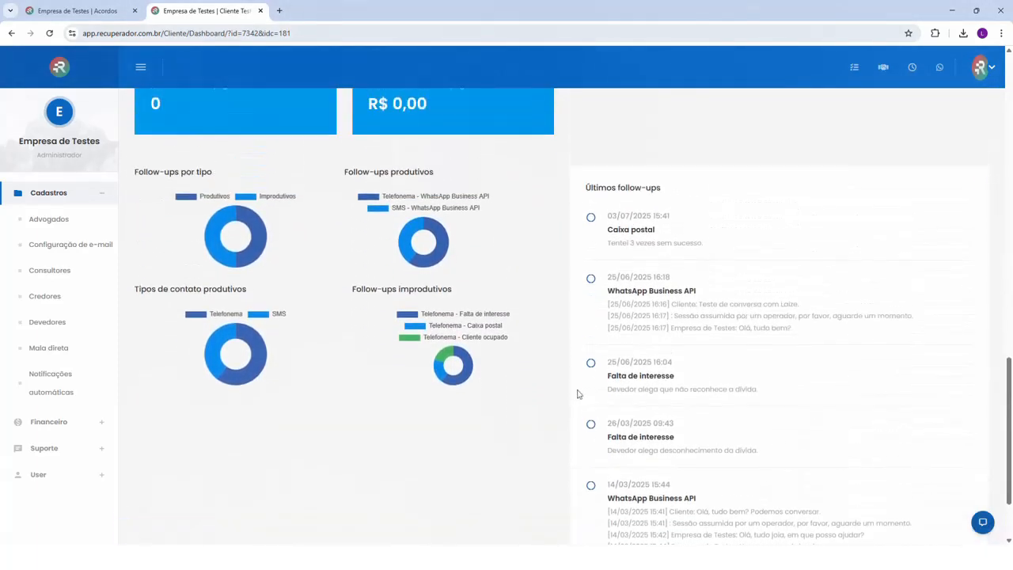
scroll(536, 312, "up", 3)
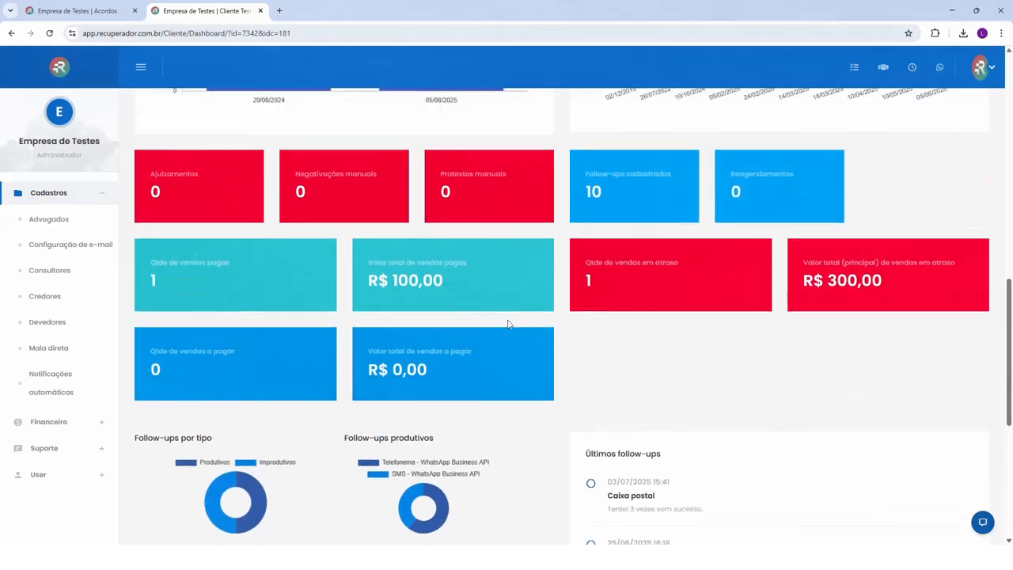
scroll(508, 321, "up", 4)
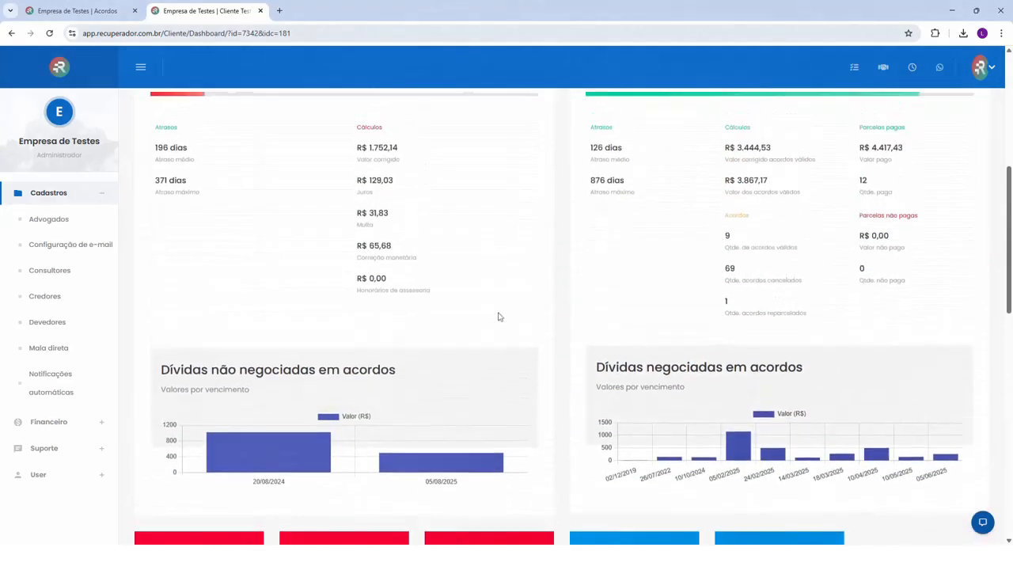
scroll(498, 316, "up", 4)
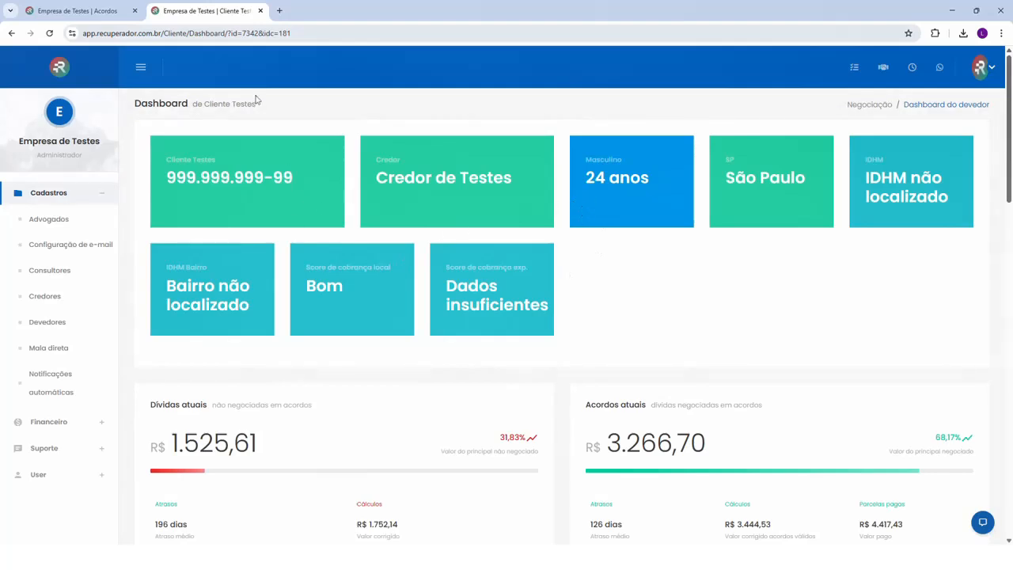
left_click(261, 11)
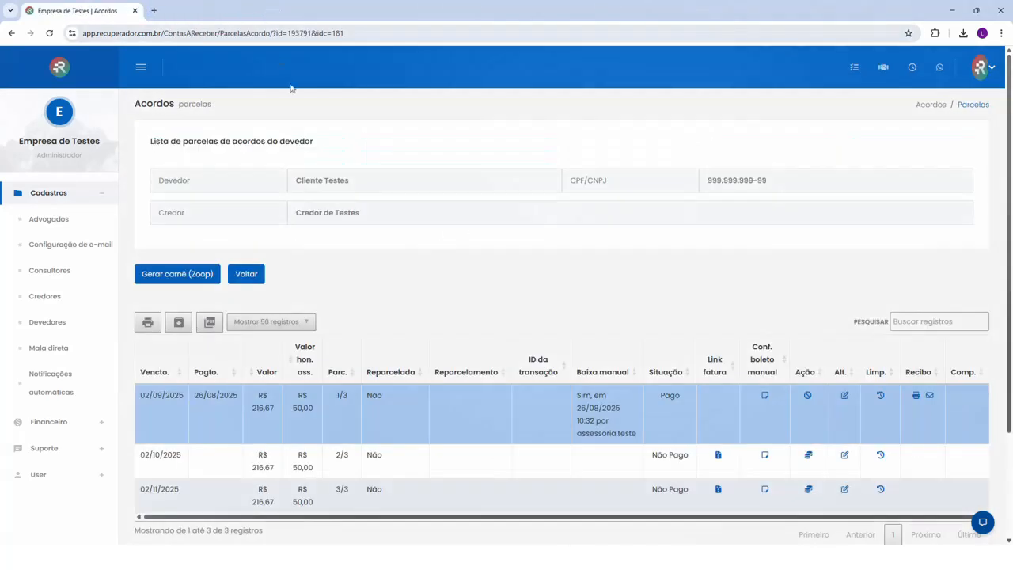
Return to the administrator dashboard and show the options available under Suporte
left_click(59, 69)
left_click(44, 448)
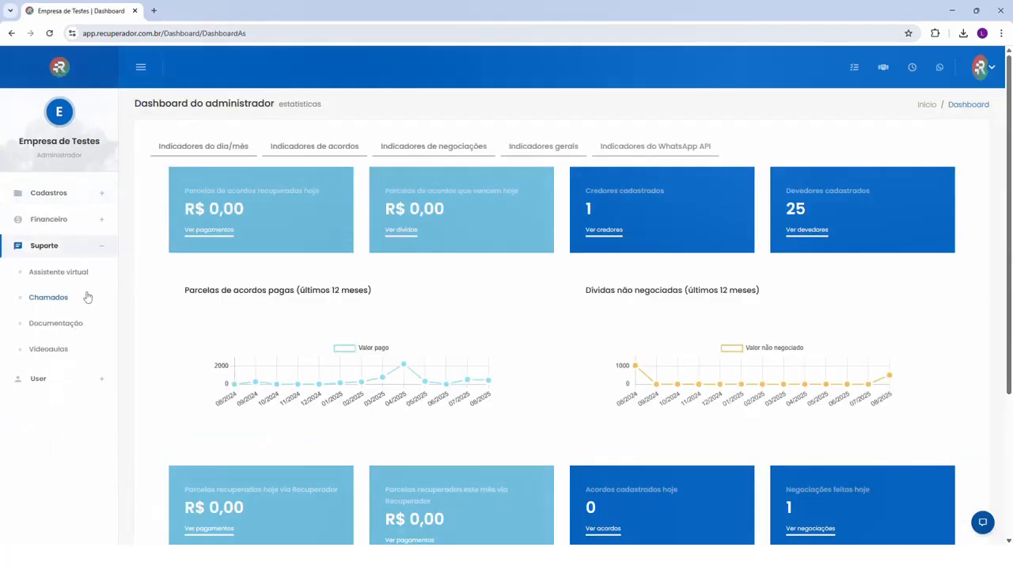